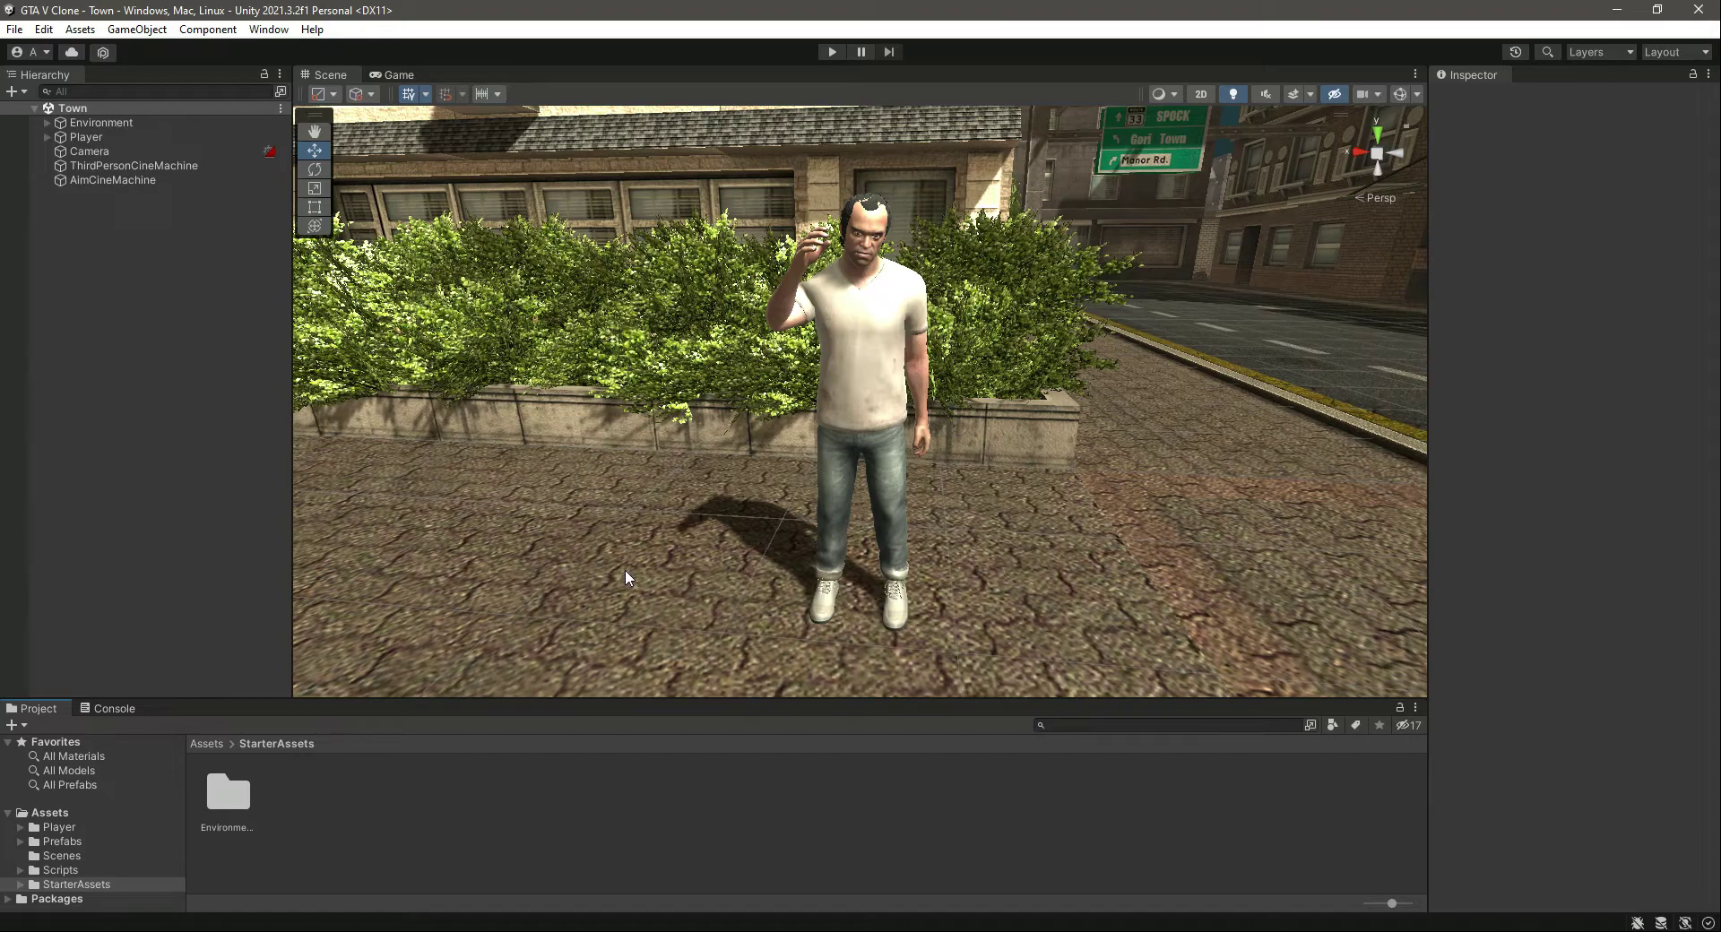
Create a new folder named Resources under Assets
{"action": "left_click_drag", "start_coordinate": [134, 700], "coordinate": [152, 630]}
{"action": "left_click", "coordinate": [50, 743]}
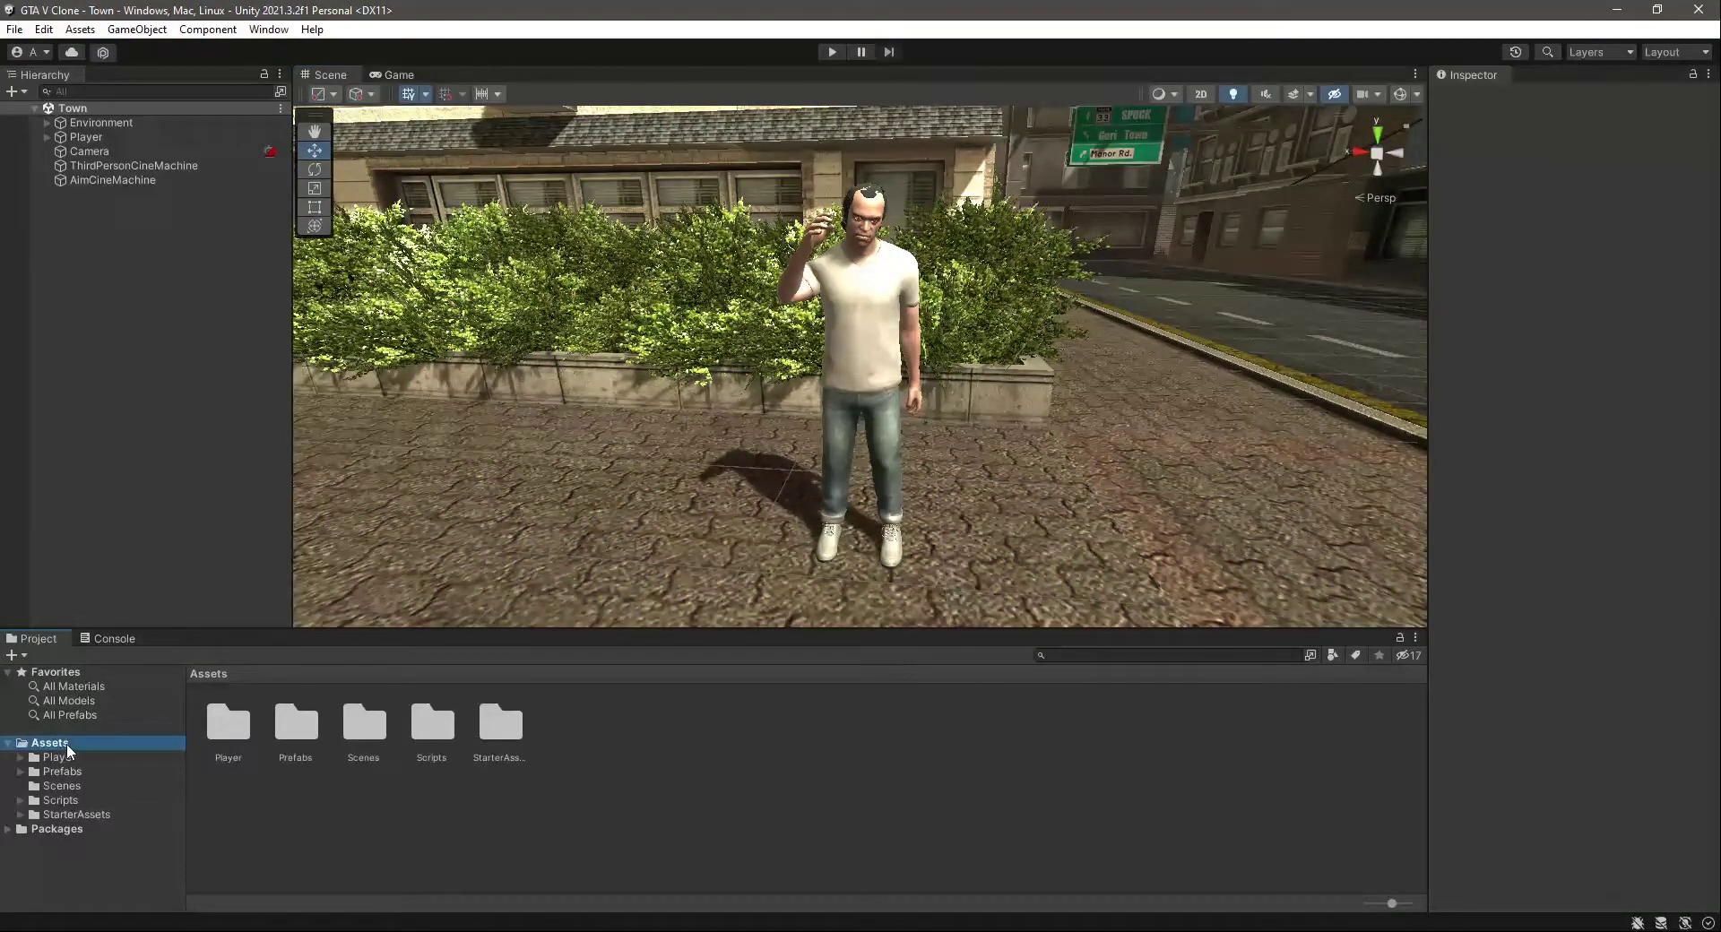
{"action": "right_click", "coordinate": [500, 822]}
{"action": "mouse_move", "coordinate": [698, 366]}
{"action": "left_click", "coordinate": [811, 113]}
{"action": "type", "text": "R"}
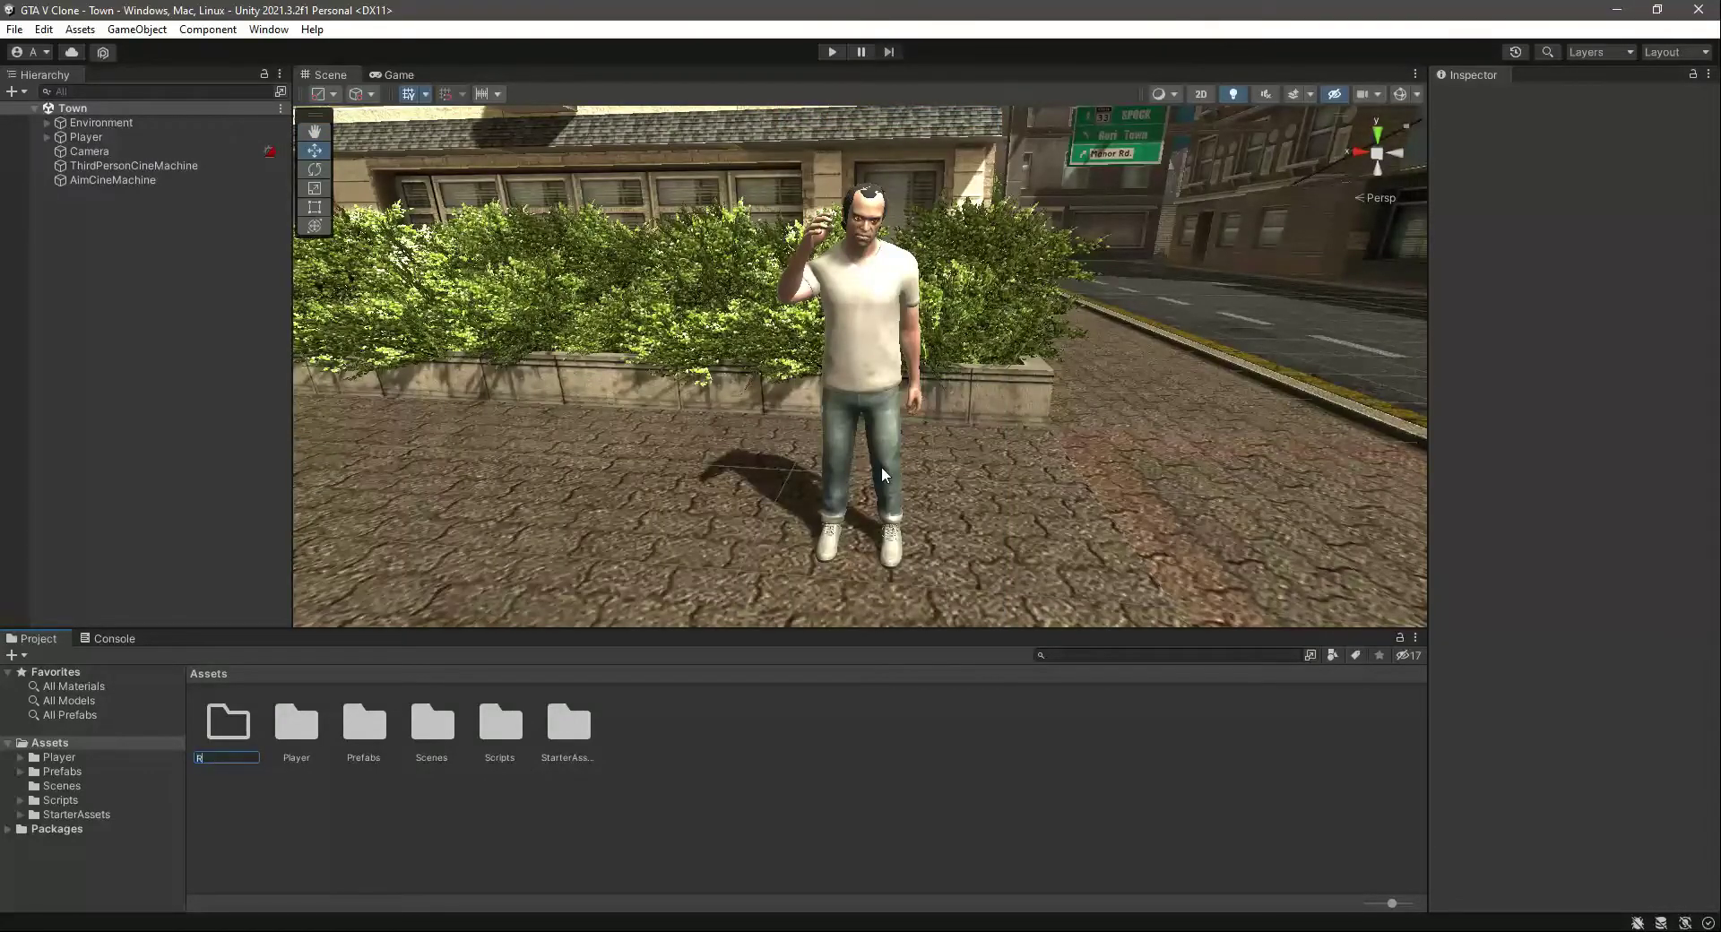
{"action": "type", "text": "esourcesd"}
{"action": "key", "text": "Return"}
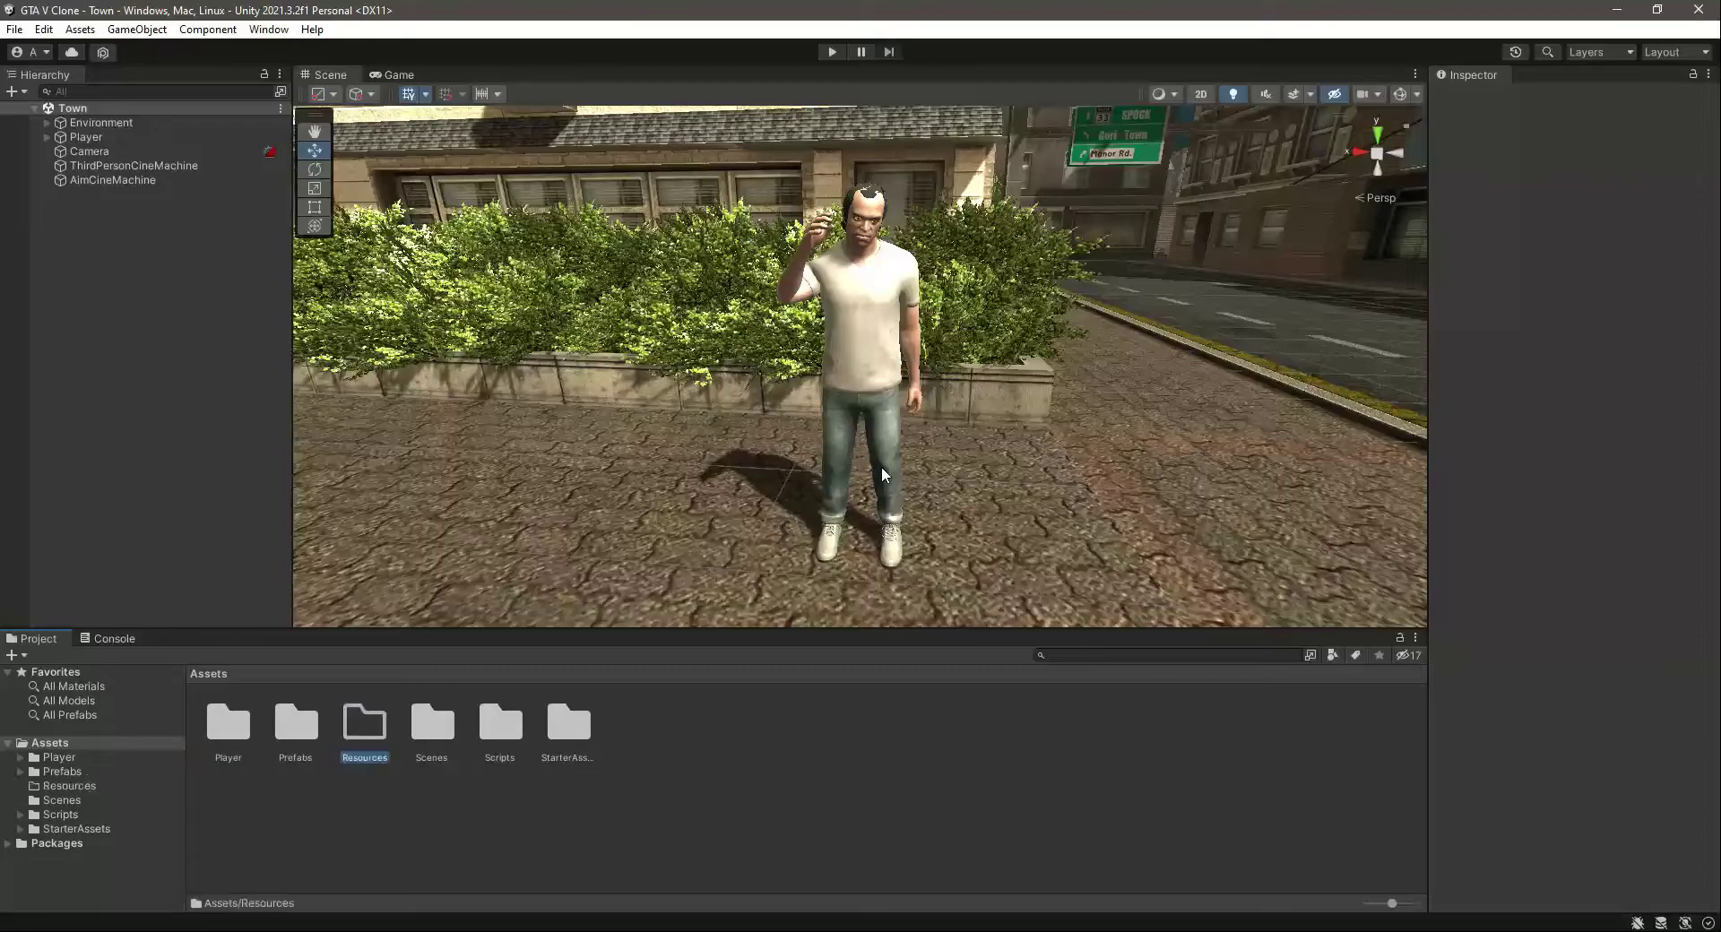
Inside Resources, create an Animator Controller named PlayerController
{"action": "double_click", "coordinate": [366, 721]}
{"action": "right_click", "coordinate": [383, 772]}
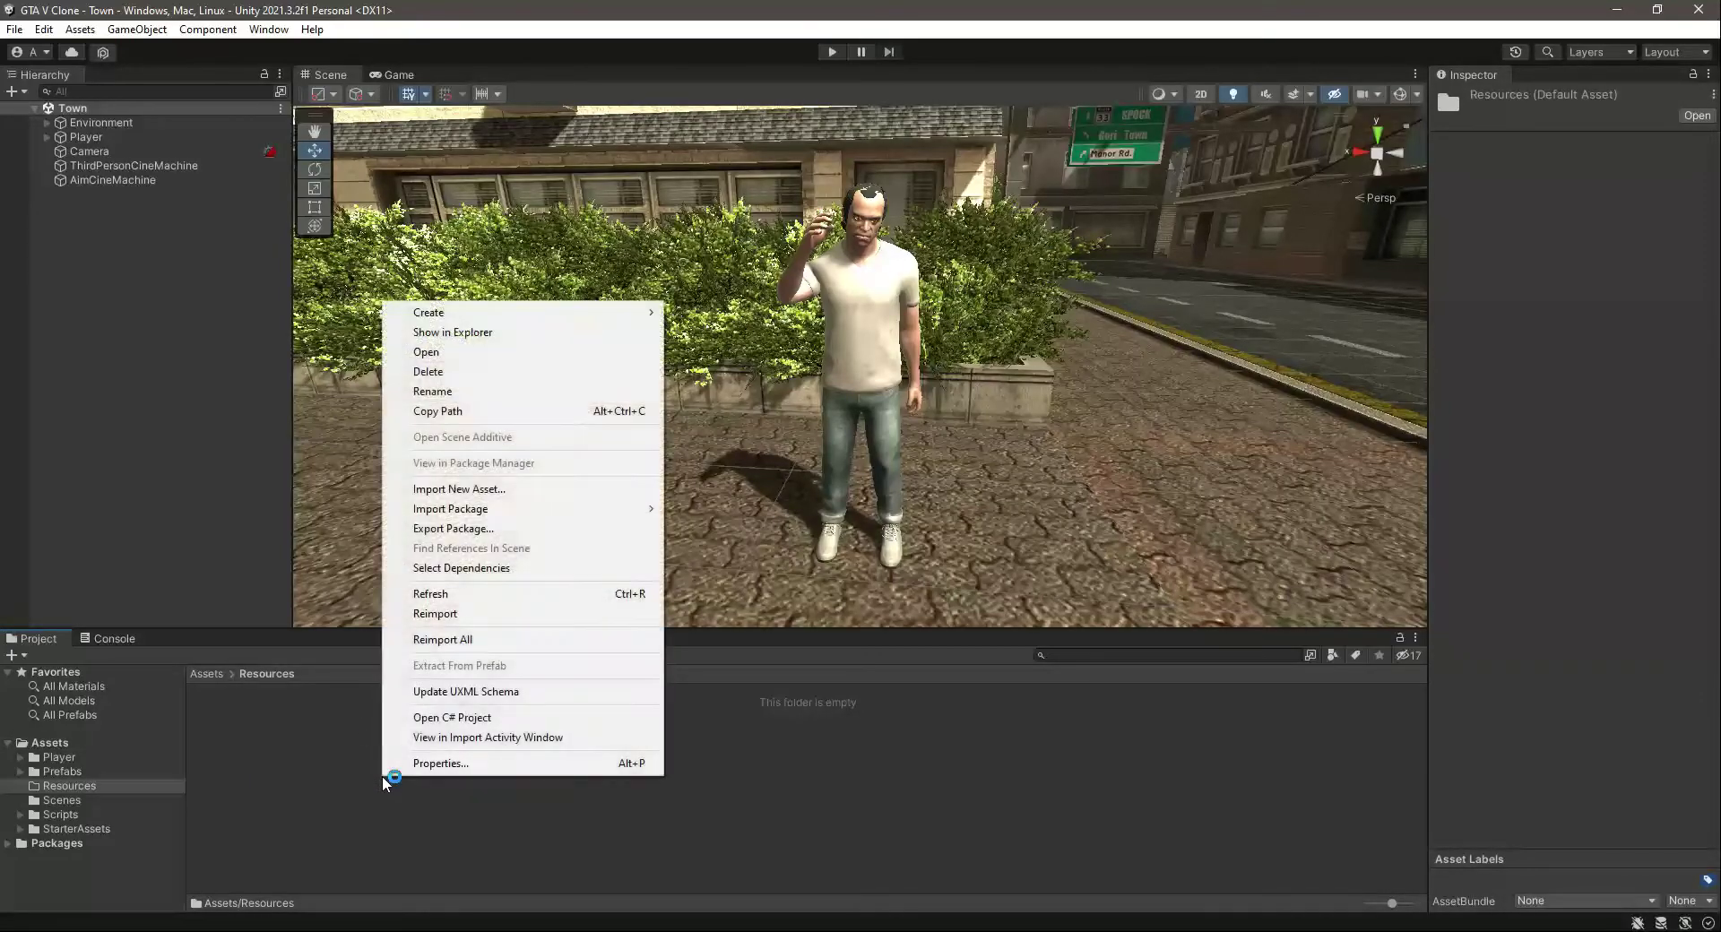
{"action": "mouse_move", "coordinate": [610, 321]}
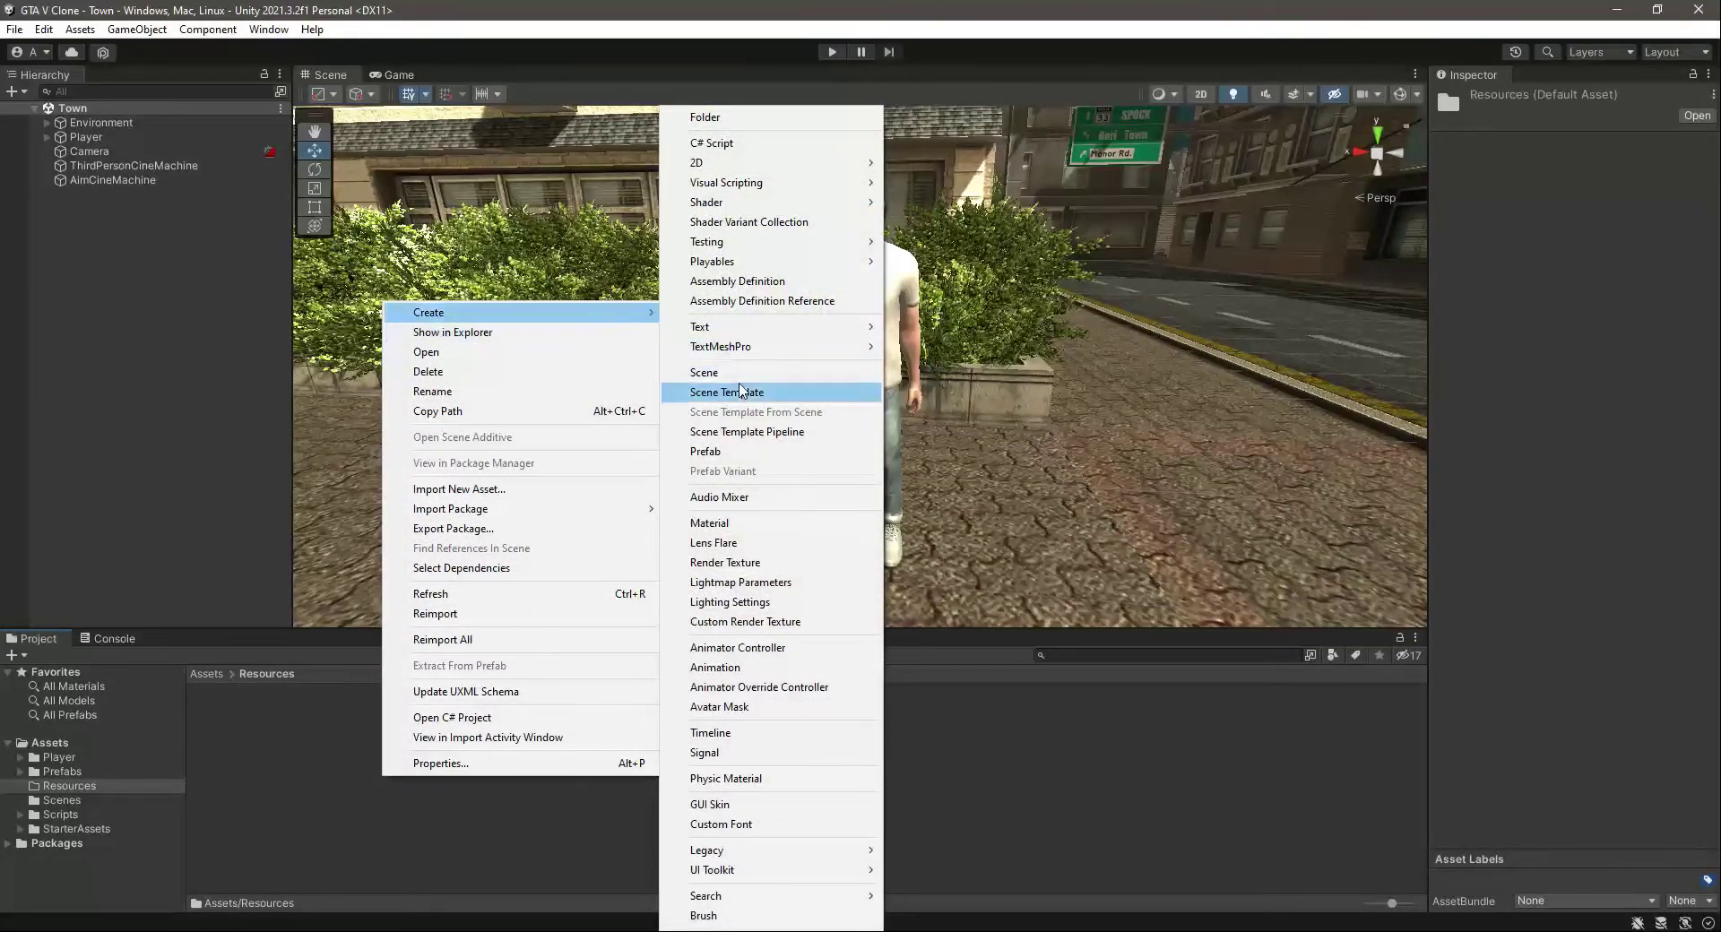
{"action": "left_click", "coordinate": [803, 649]}
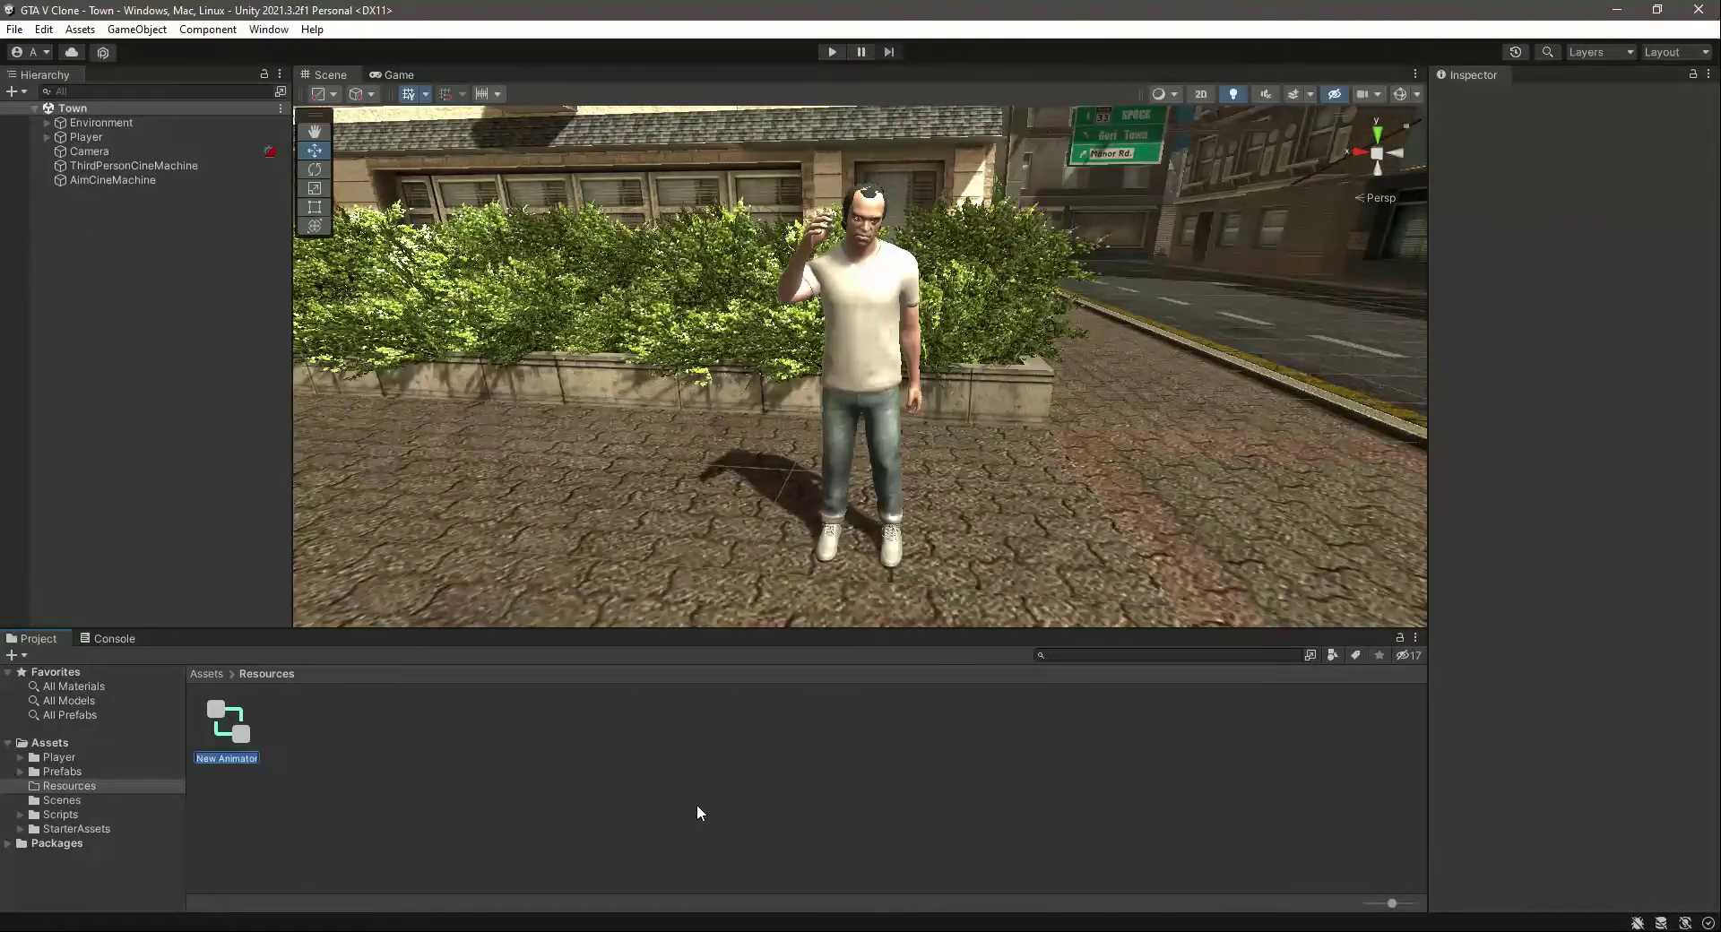
{"action": "type", "text": "Player"}
{"action": "type", "text": "COntroller"}
{"action": "key", "text": "Return"}
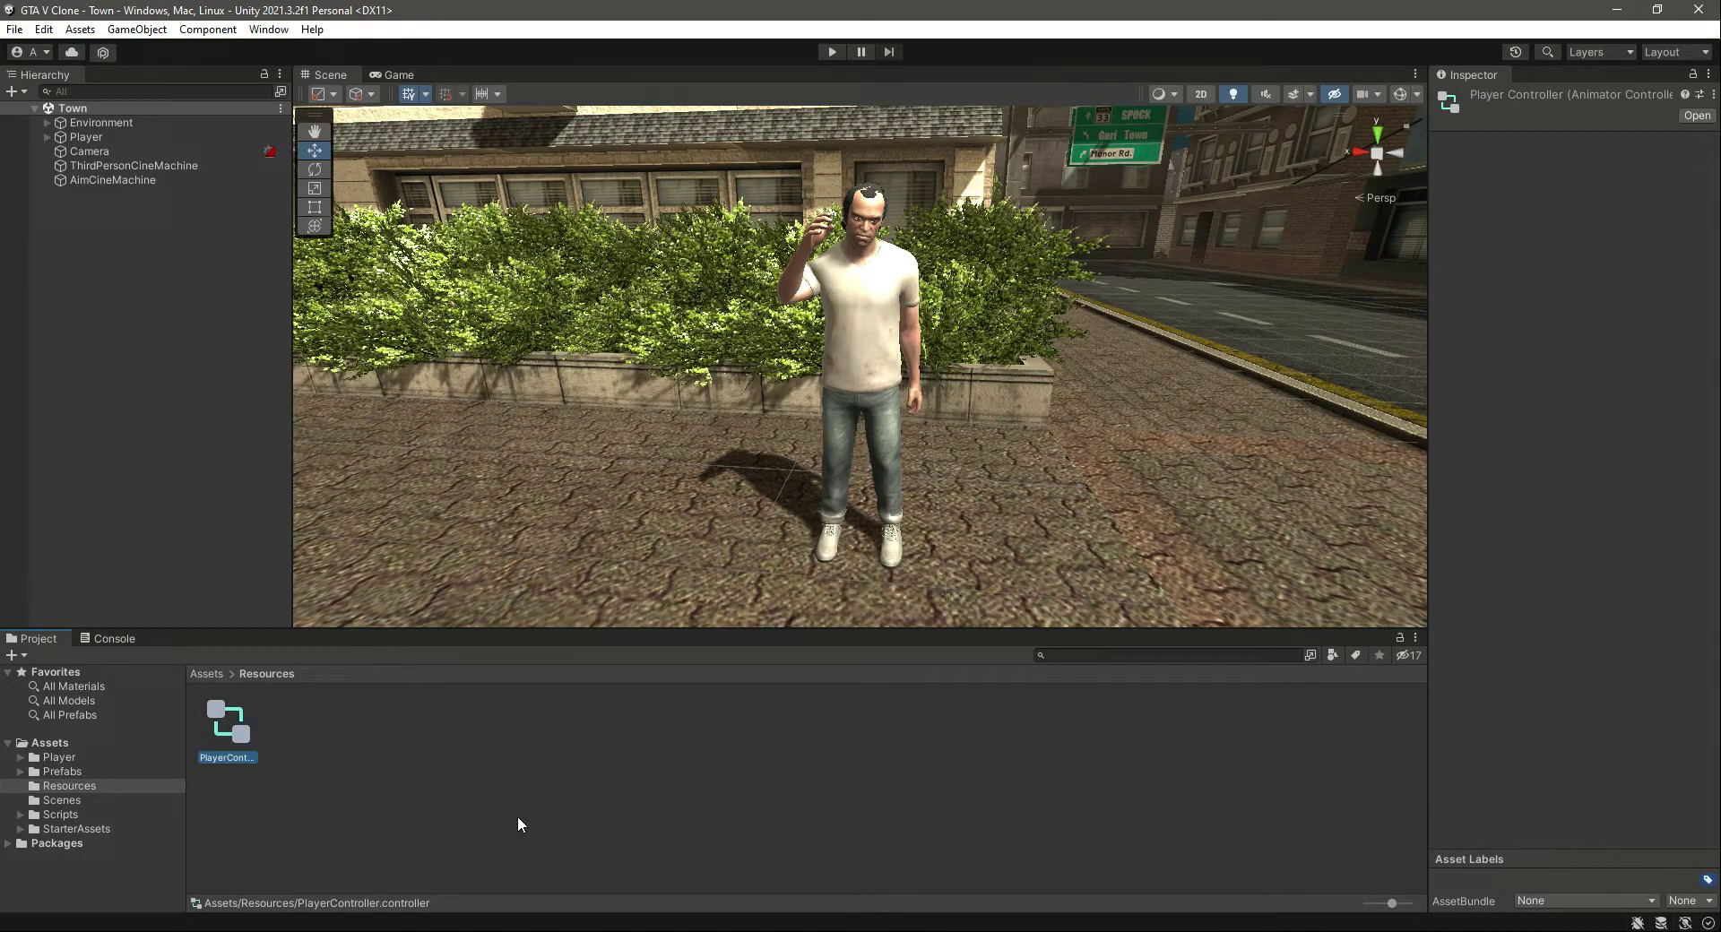
{"action": "left_click", "coordinate": [415, 793]}
{"action": "left_click", "coordinate": [229, 724]}
Drag PlayerController into the Controller field of the Player object's Animator component
{"action": "left_click", "coordinate": [140, 134]}
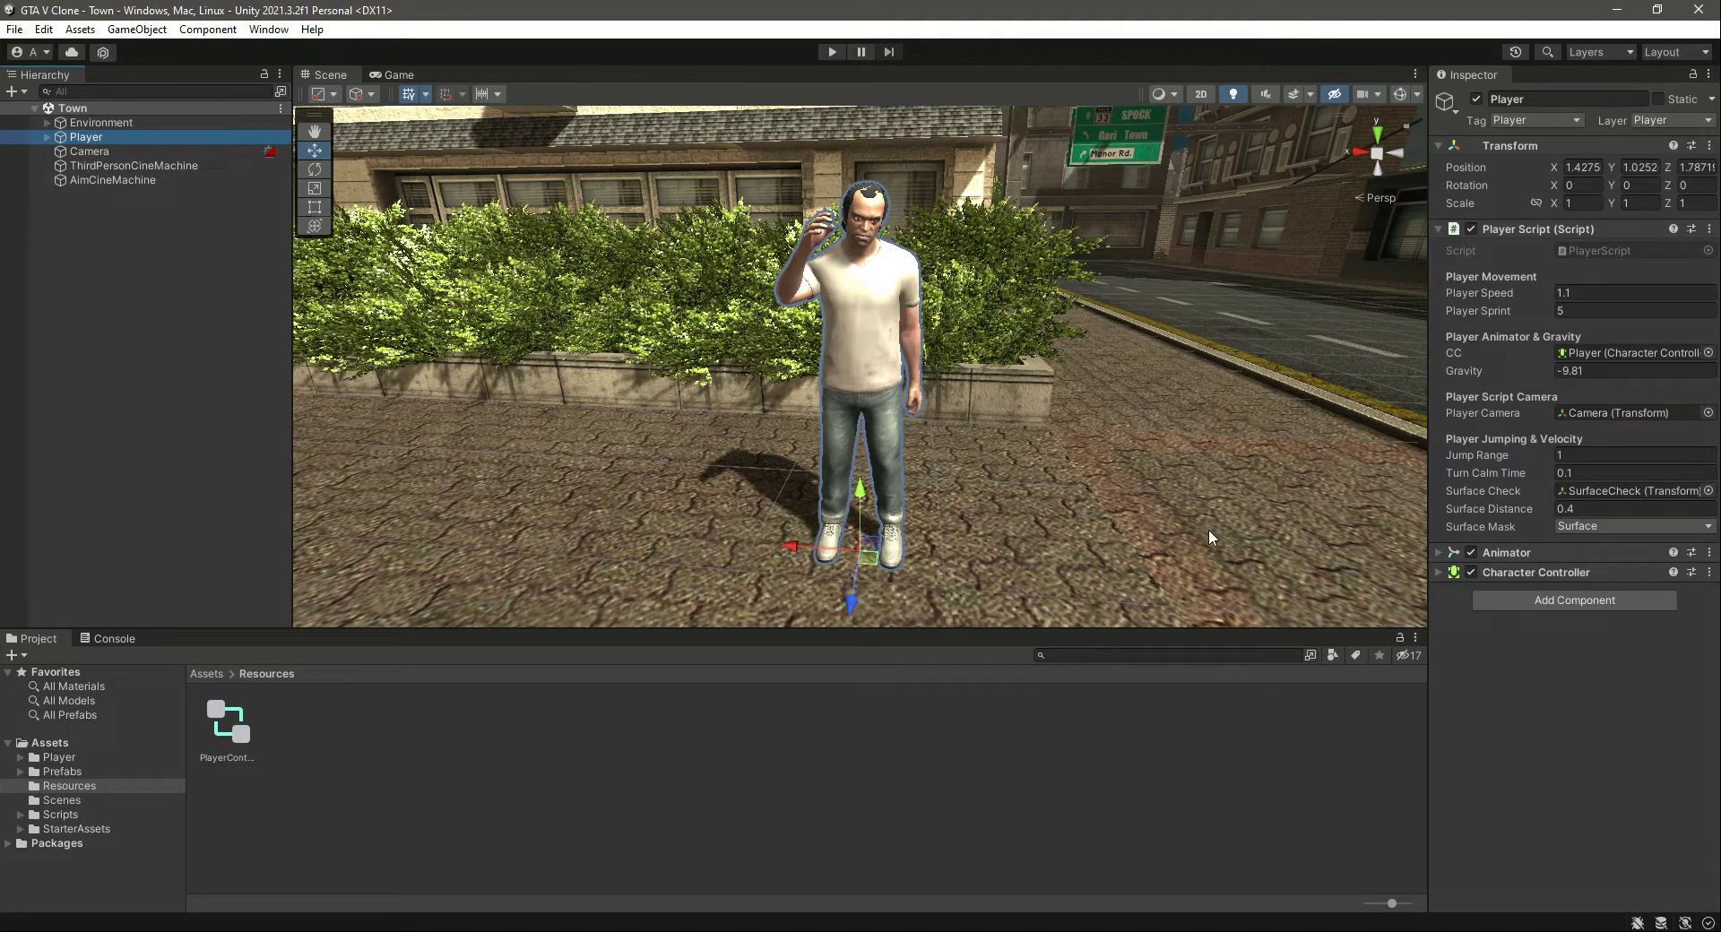
{"action": "left_click", "coordinate": [1438, 552]}
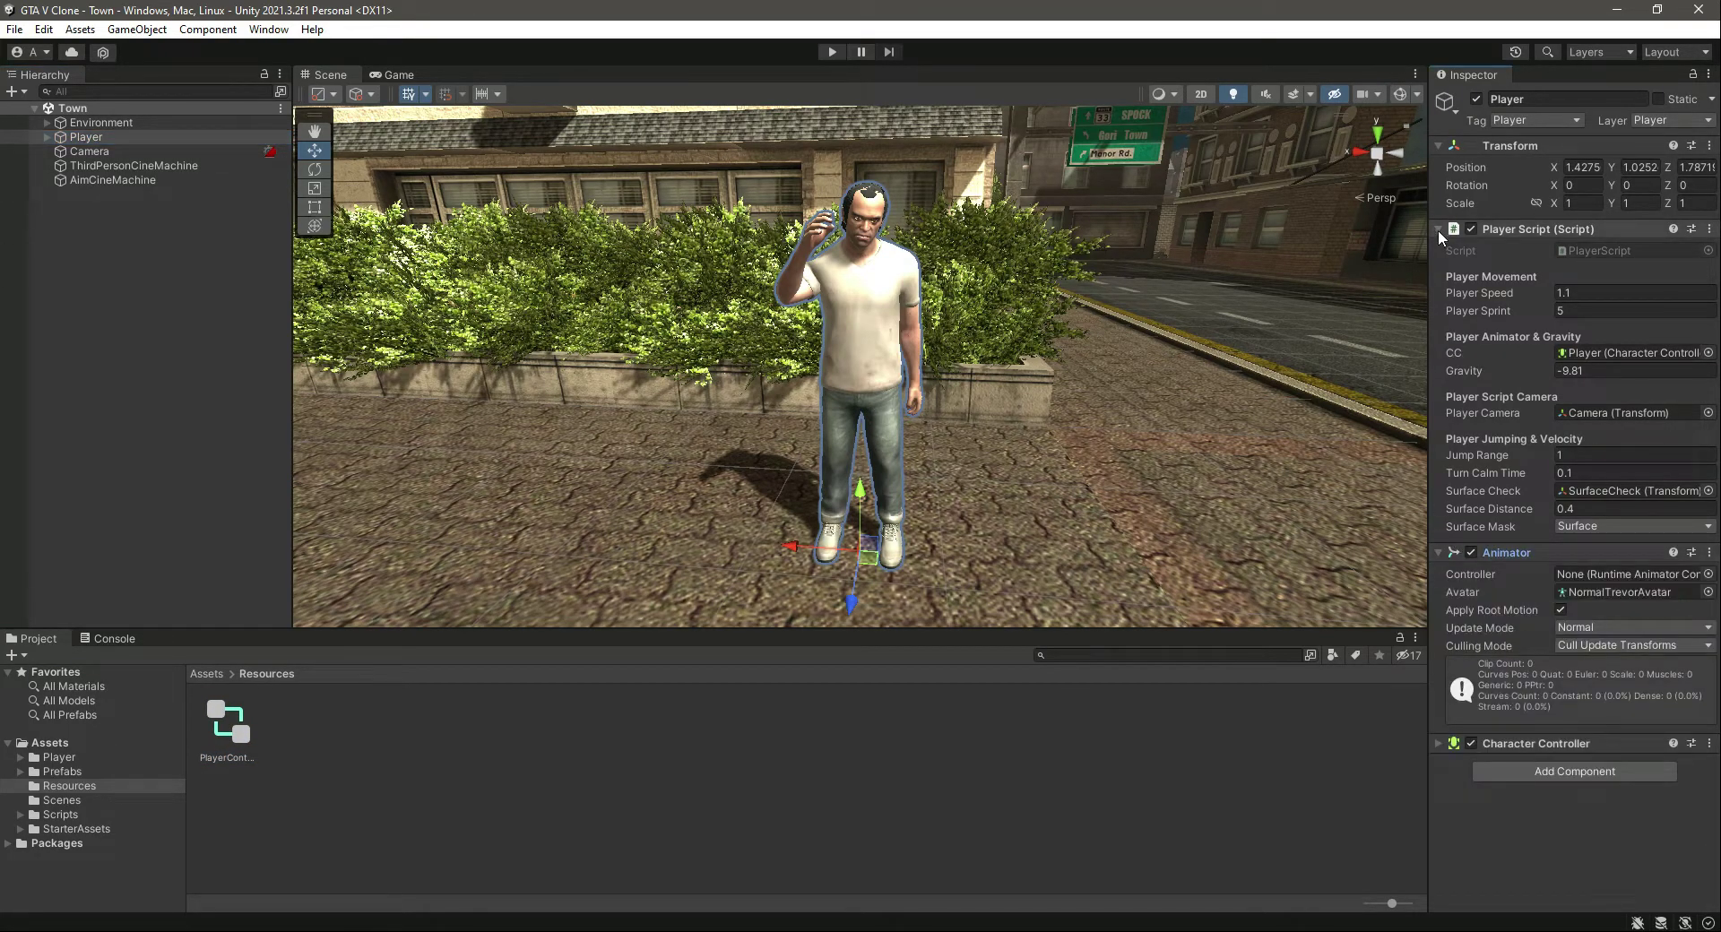
{"action": "left_click", "coordinate": [1453, 230]}
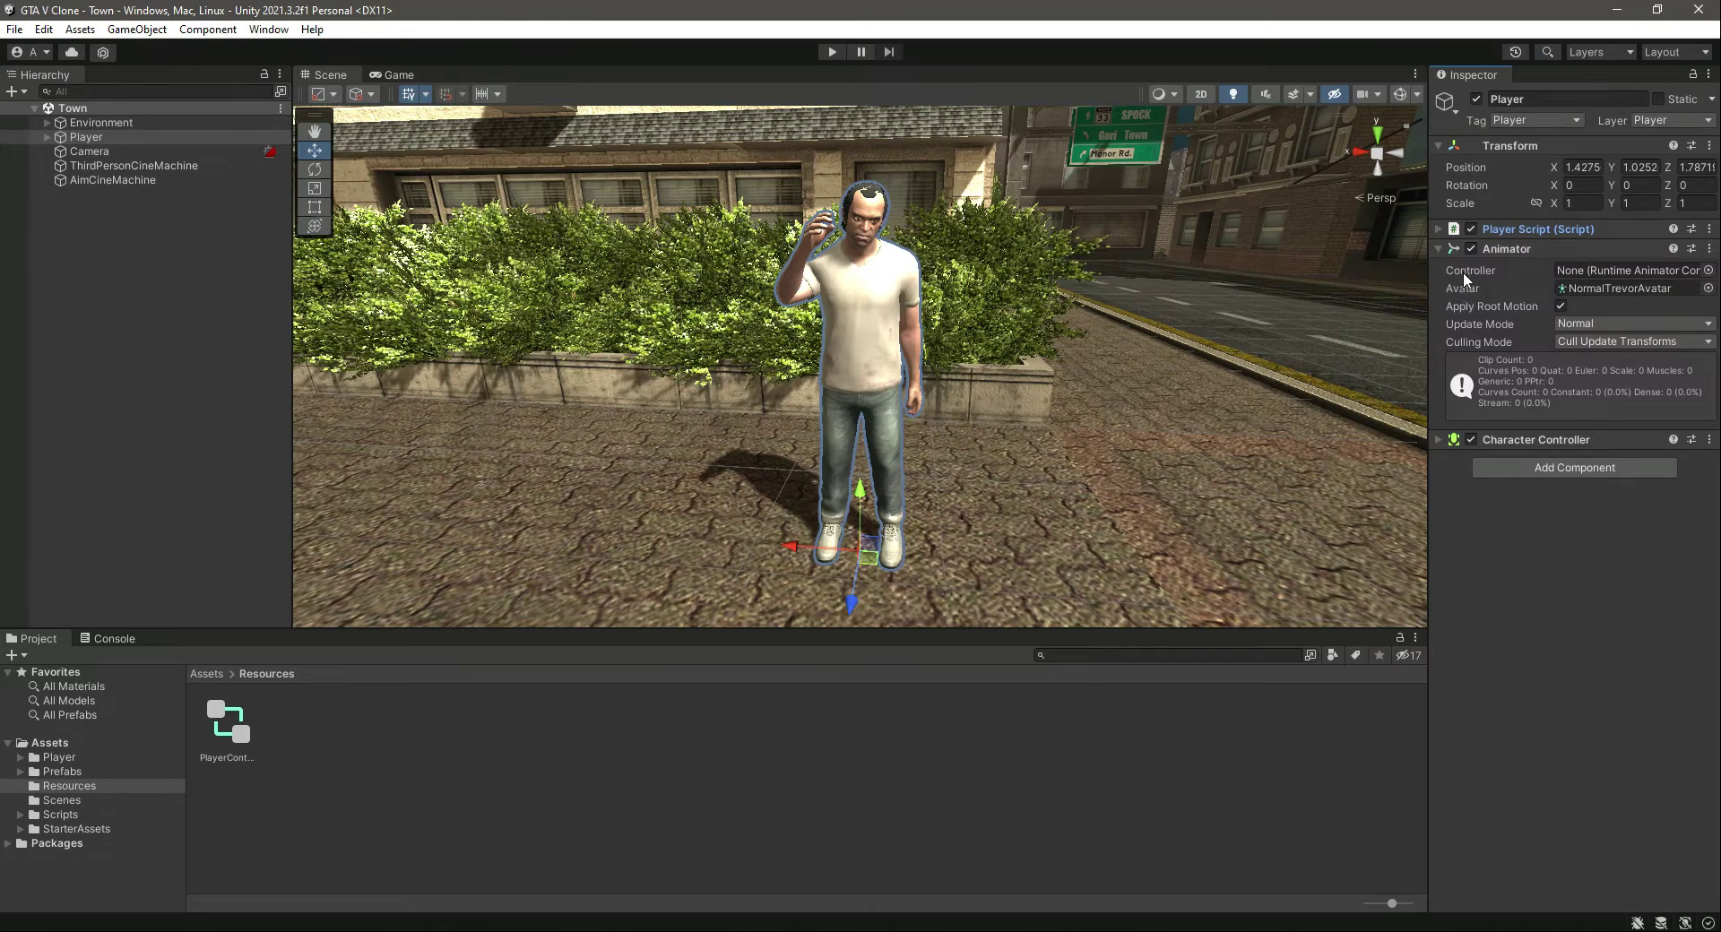
{"action": "left_click_drag", "start_coordinate": [228, 731], "coordinate": [1610, 271]}
{"action": "left_click", "coordinate": [1611, 270]}
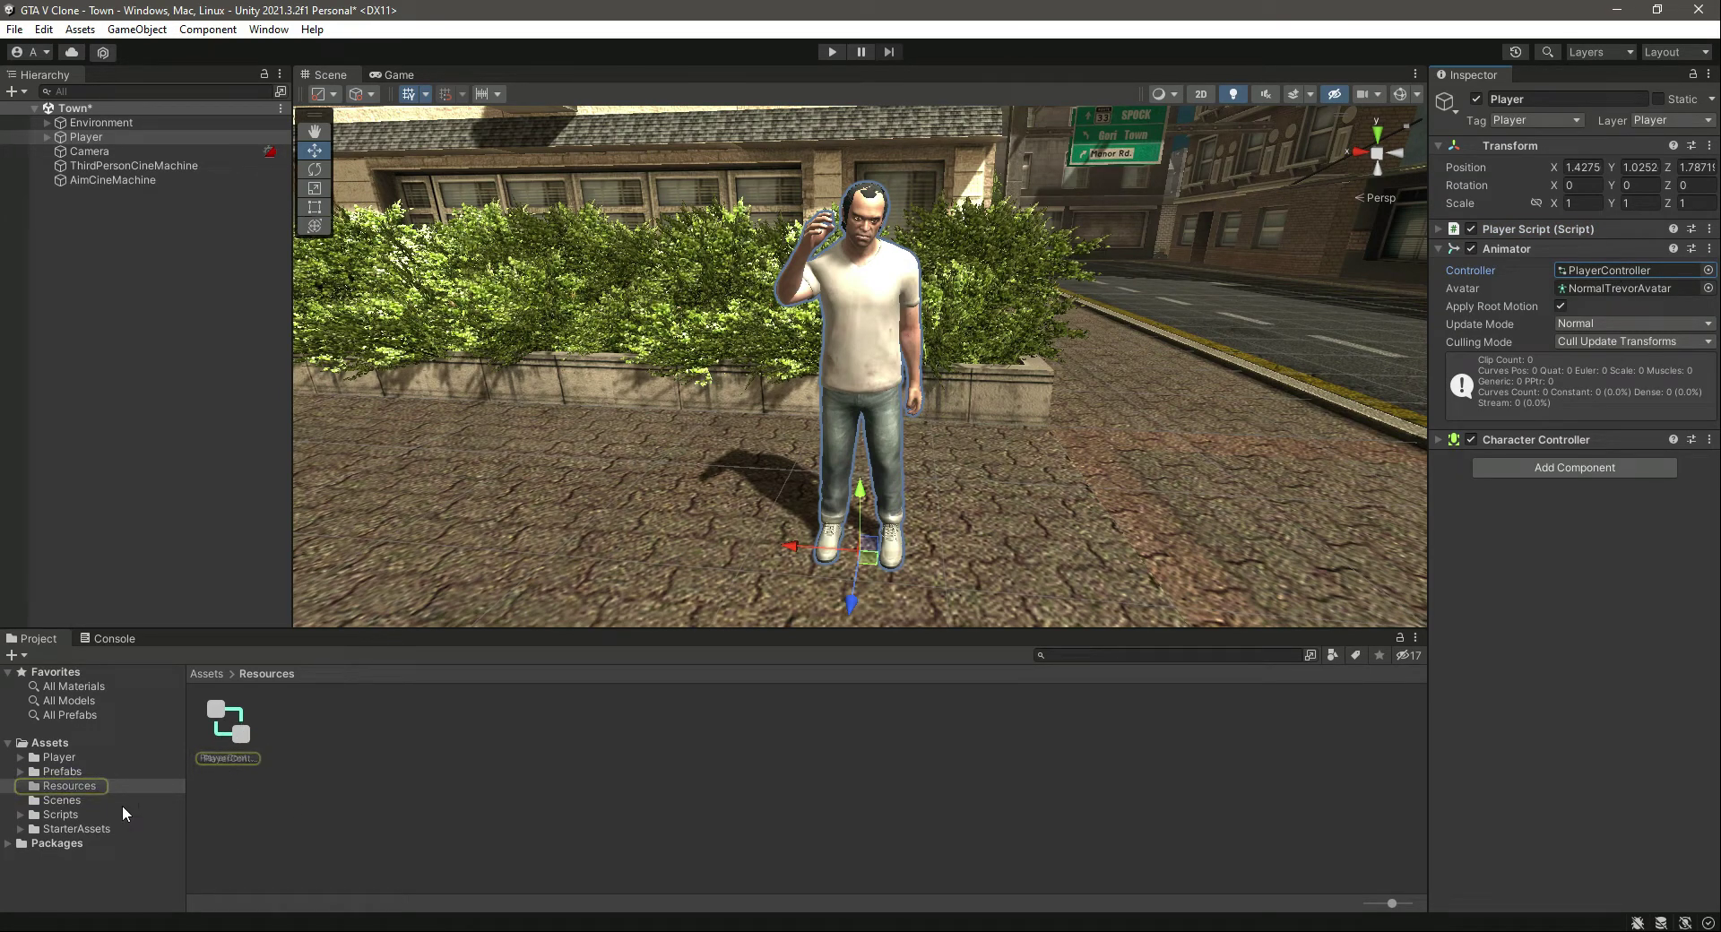
{"action": "left_click", "coordinate": [63, 787]}
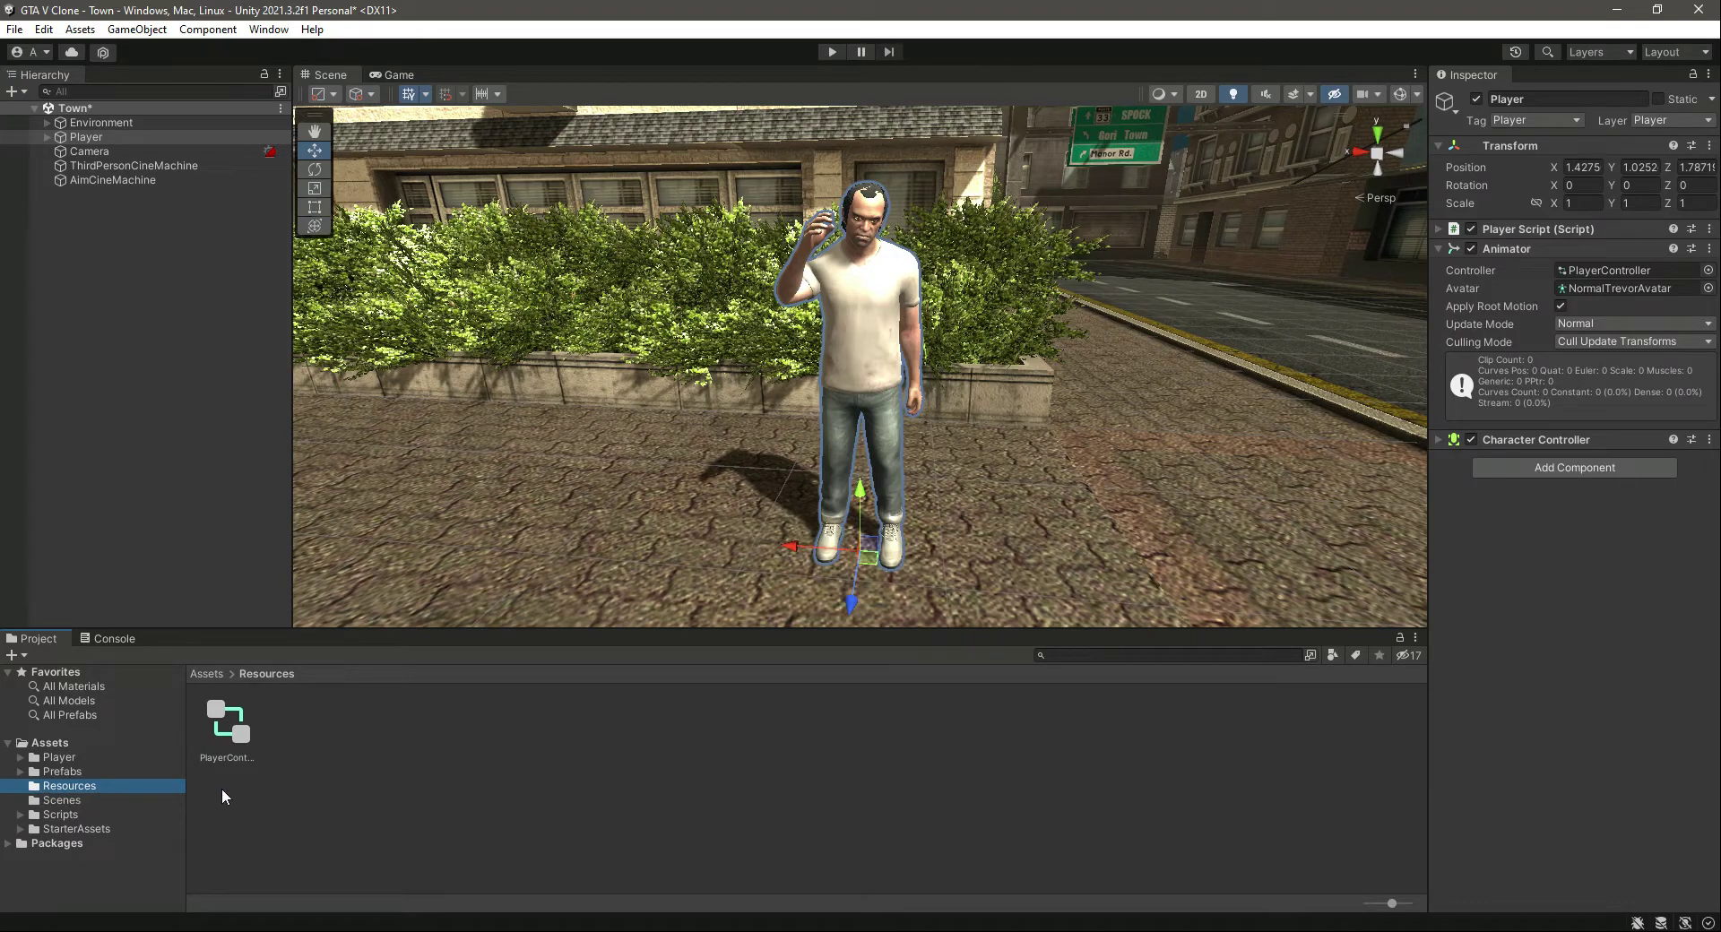
Open PlayerController in the Animator window and stack Exit, Any State and Entry at the top
{"action": "double_click", "coordinate": [230, 726]}
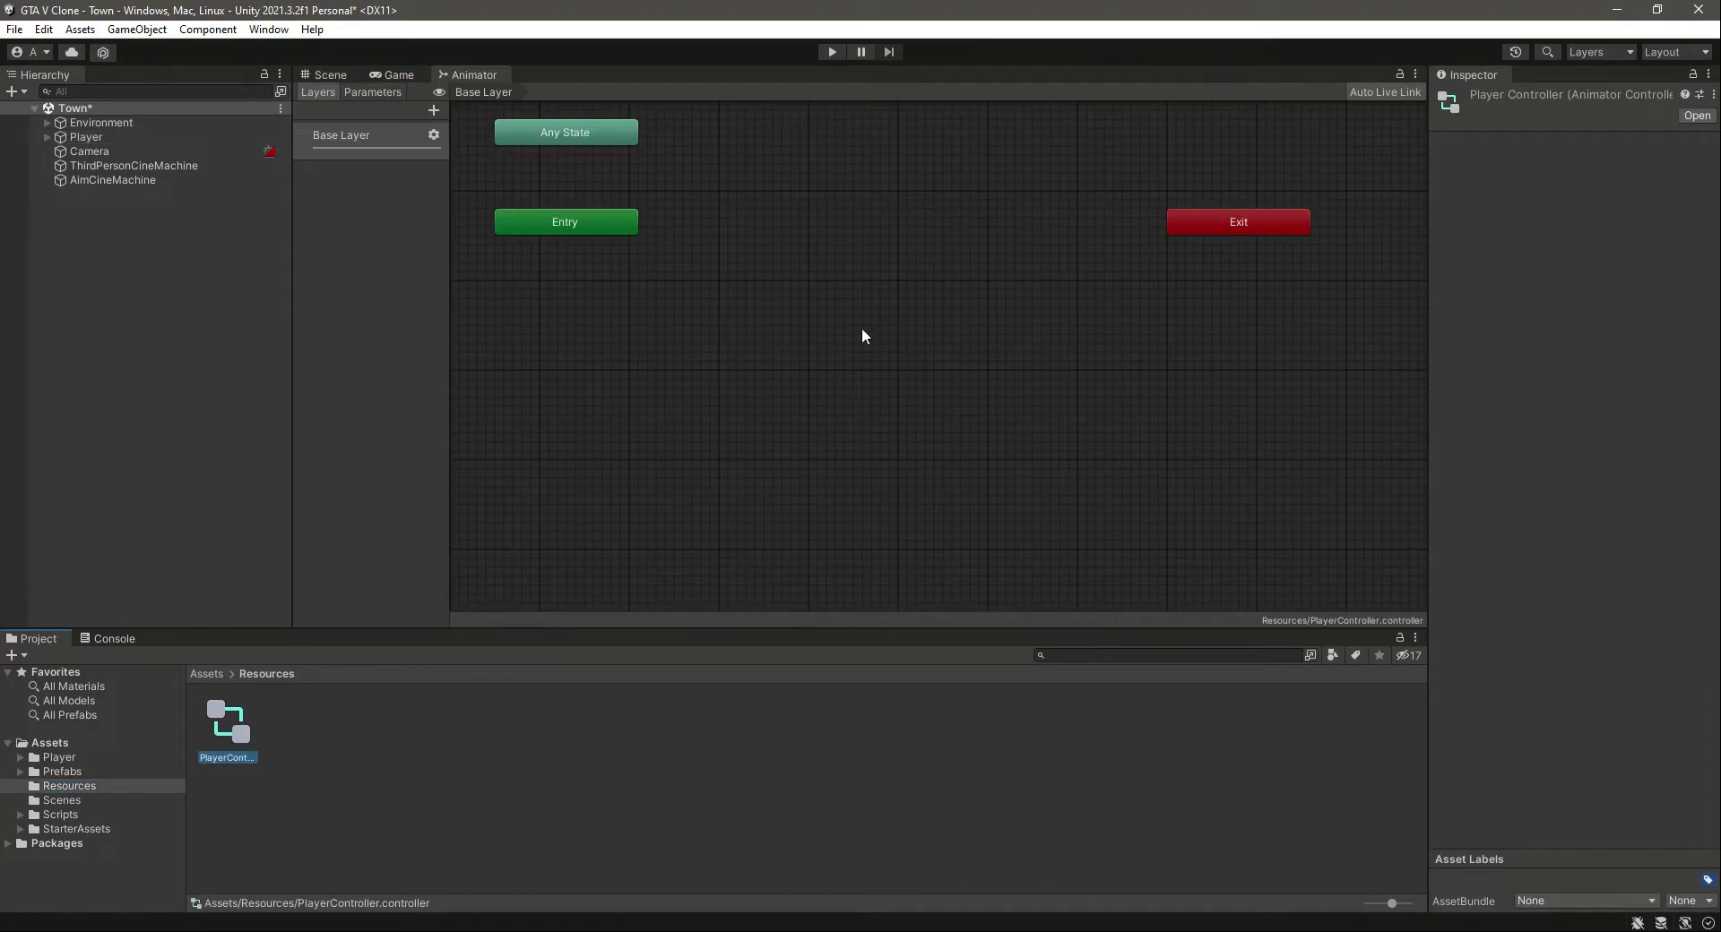
{"action": "left_click_drag", "start_coordinate": [574, 223], "coordinate": [876, 187]}
{"action": "left_click_drag", "start_coordinate": [585, 143], "coordinate": [890, 161]}
{"action": "left_click_drag", "start_coordinate": [1235, 224], "coordinate": [864, 142]}
{"action": "left_click", "coordinate": [699, 405]}
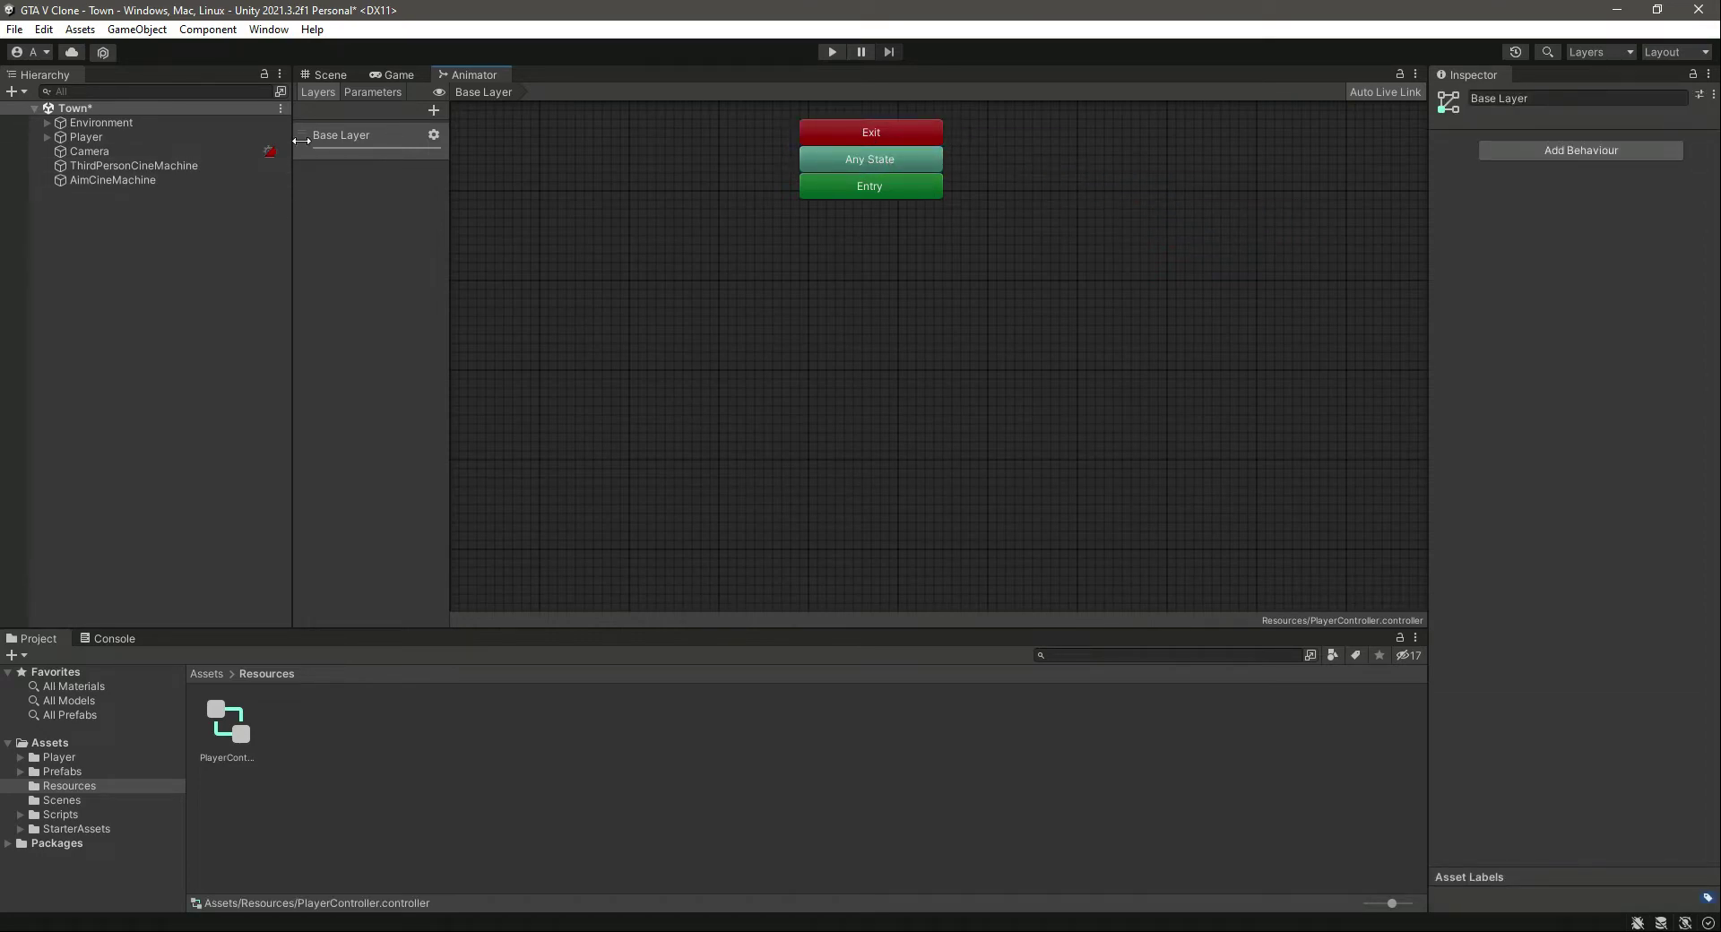
Show the Animator's Parameters list
{"action": "left_click", "coordinate": [387, 93]}
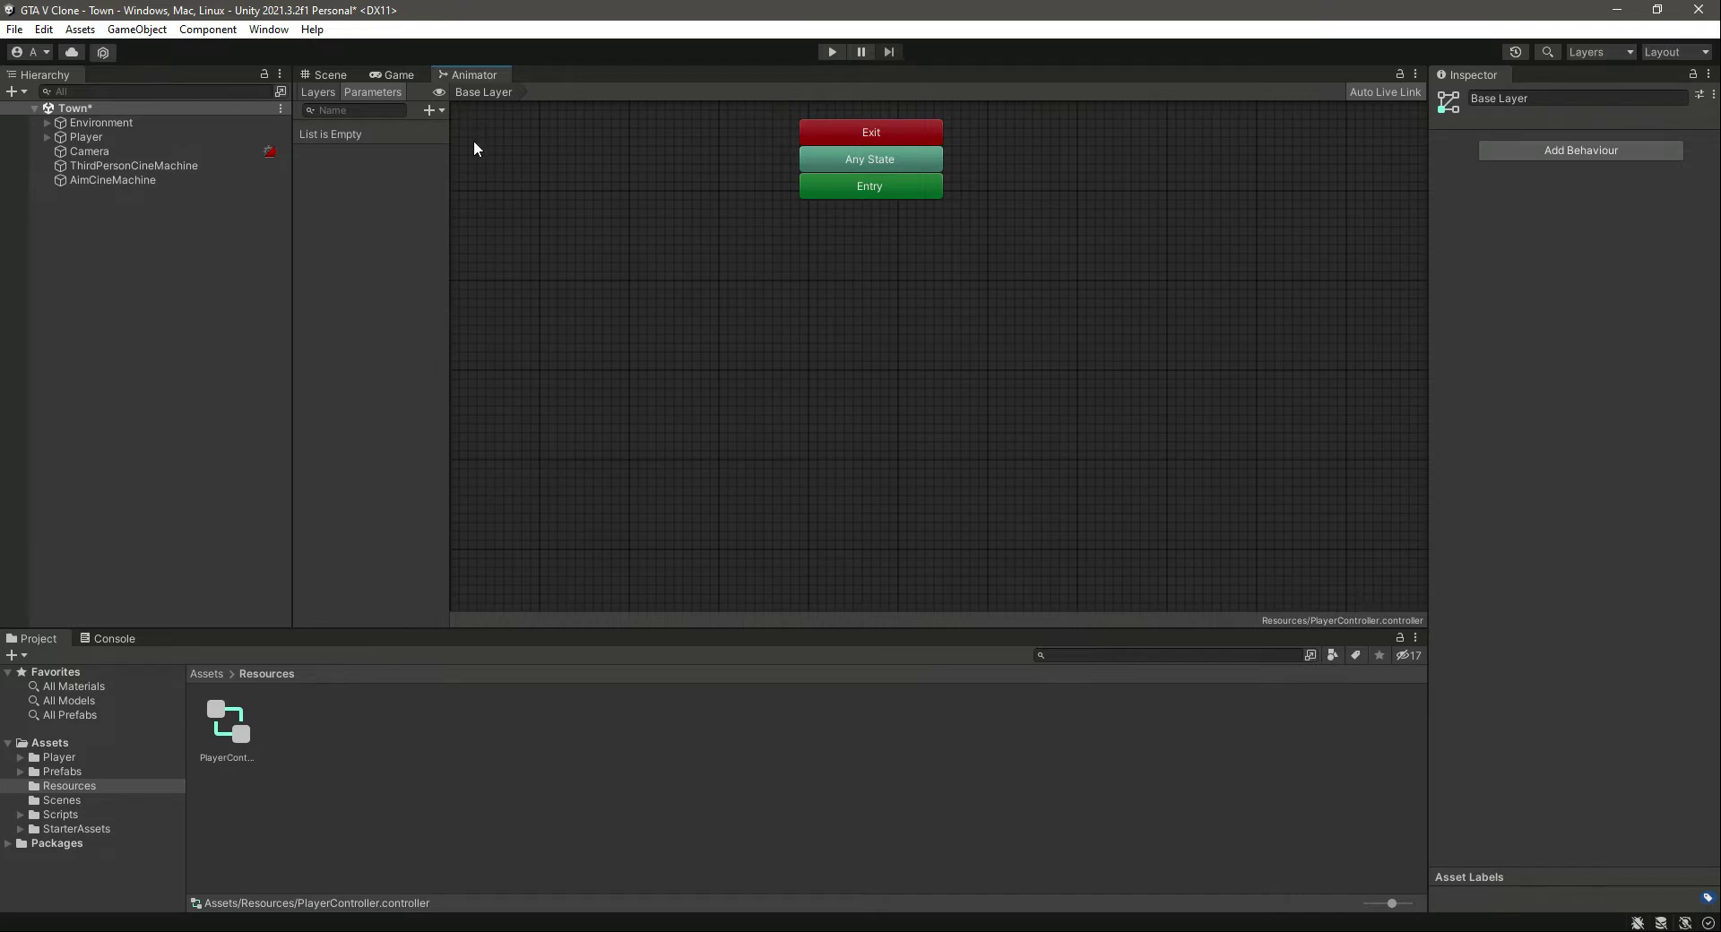
{"action": "scroll", "coordinate": [806, 394], "scroll_direction": "down", "scroll_amount": 5}
{"action": "scroll", "coordinate": [770, 566], "scroll_direction": "up", "scroll_amount": 2}
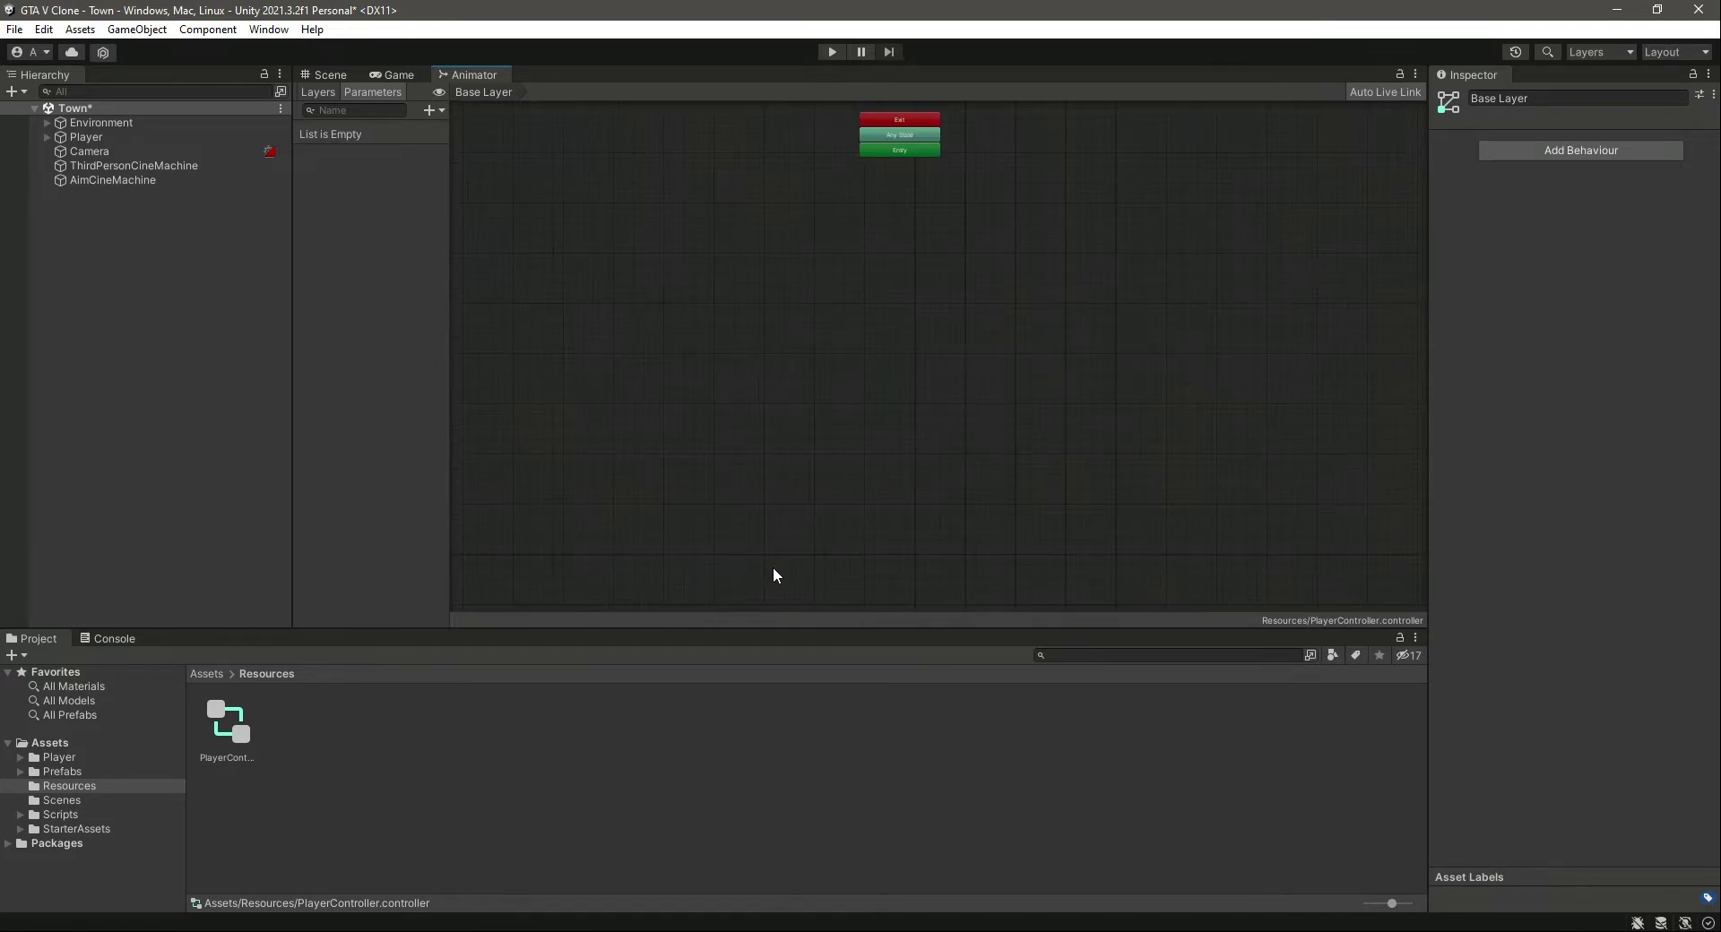
{"action": "scroll", "coordinate": [970, 279], "scroll_direction": "up", "scroll_amount": 1}
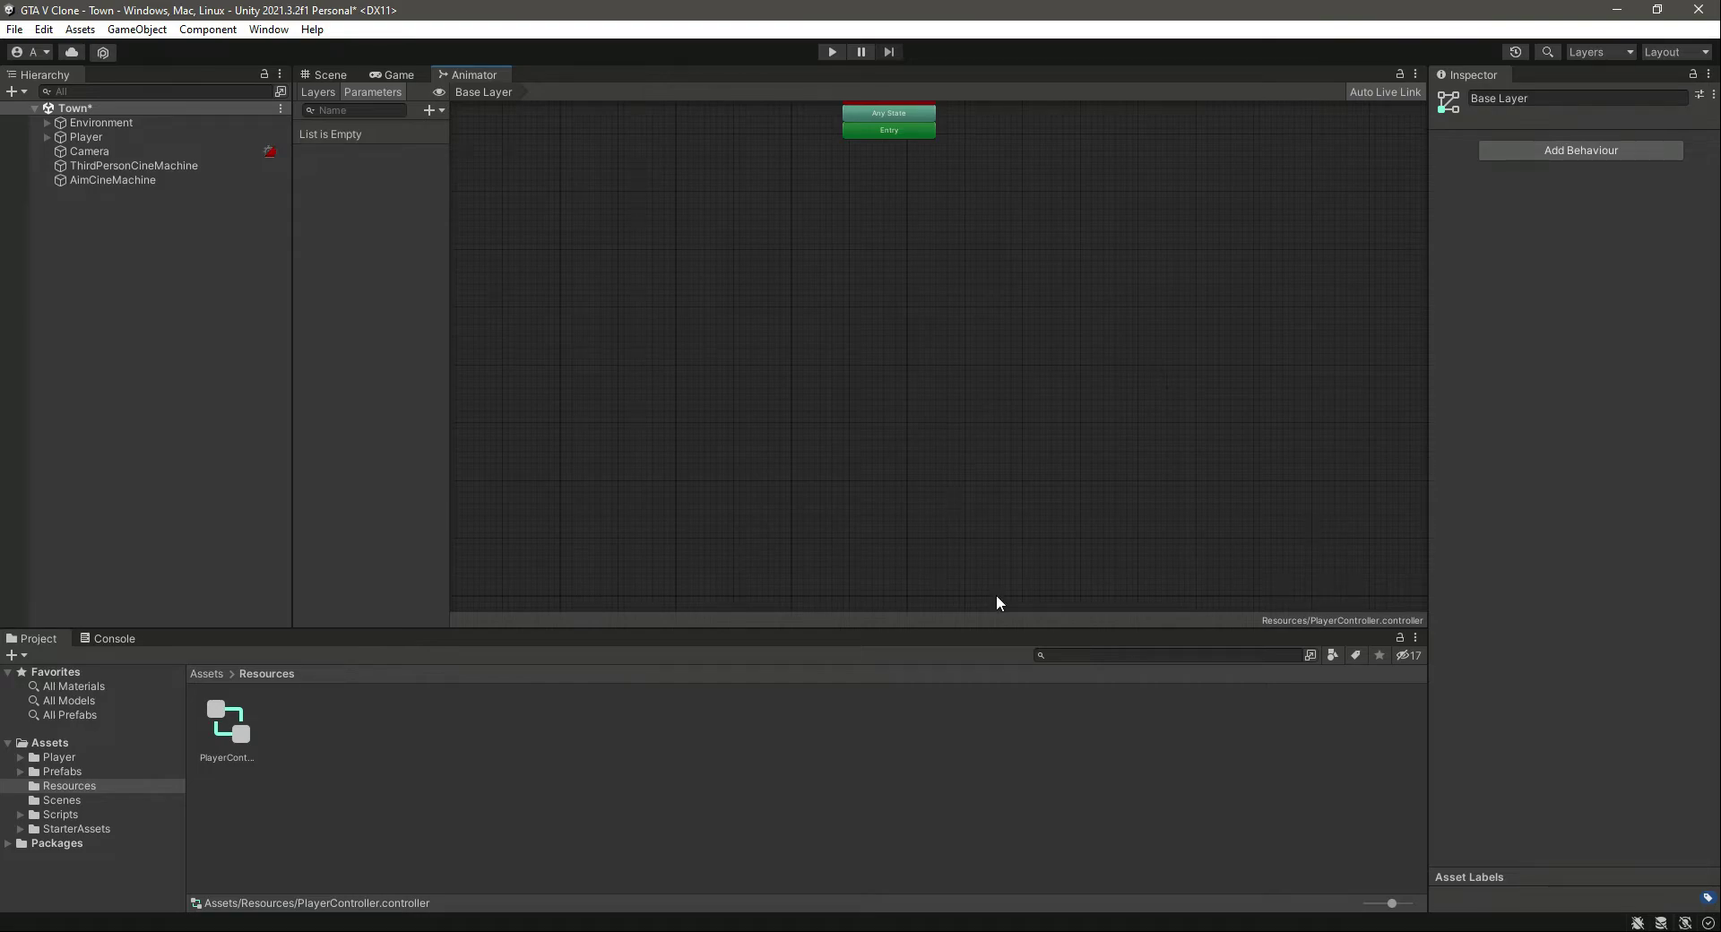
{"action": "left_click", "coordinate": [41, 744]}
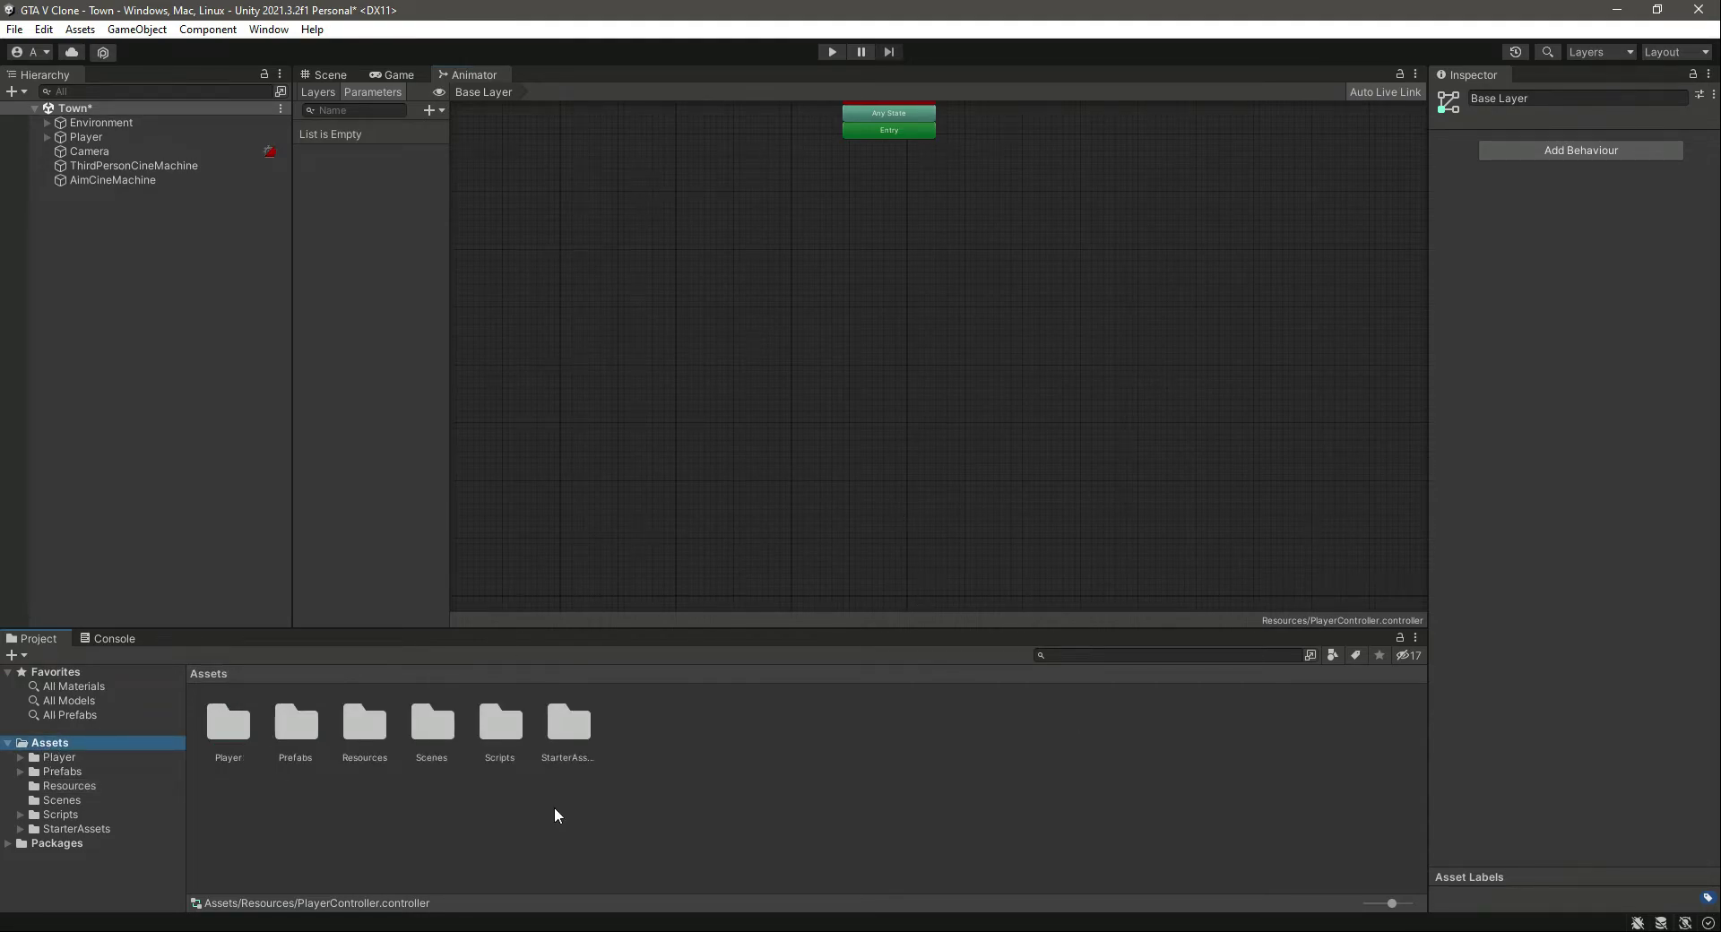
Create an Animations folder in Player/PlayerCharacters, then select the Basic Locomotion archive on the desktop
{"action": "double_click", "coordinate": [233, 750]}
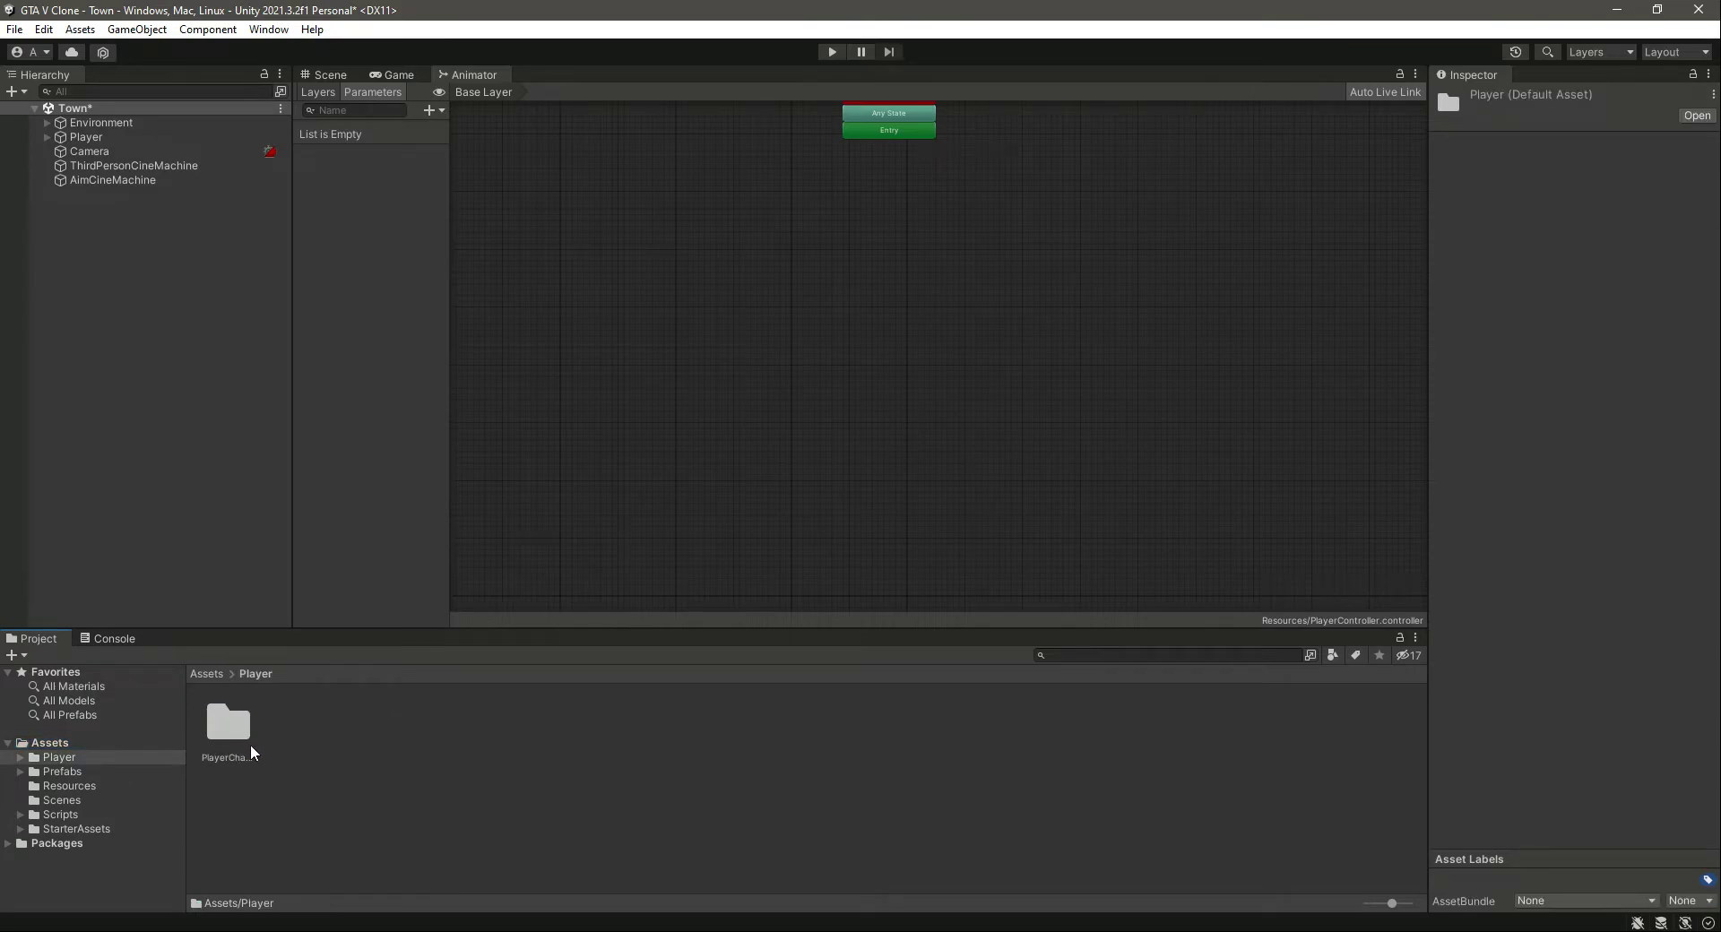
{"action": "double_click", "coordinate": [242, 749]}
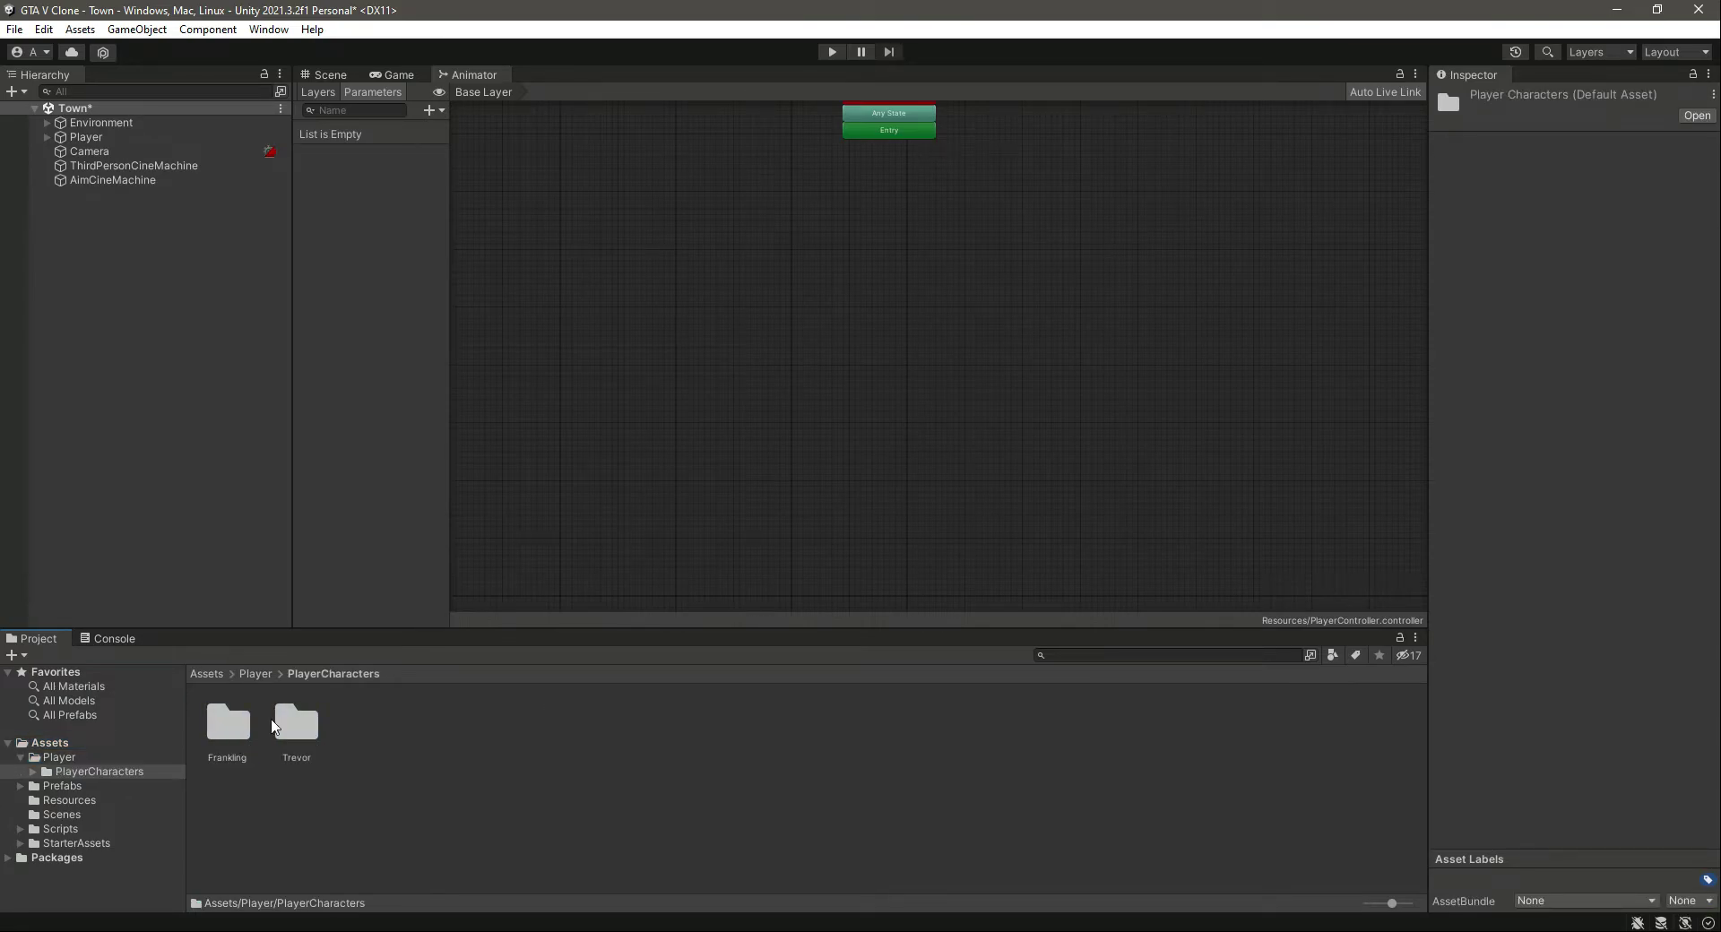
{"action": "right_click", "coordinate": [376, 744]}
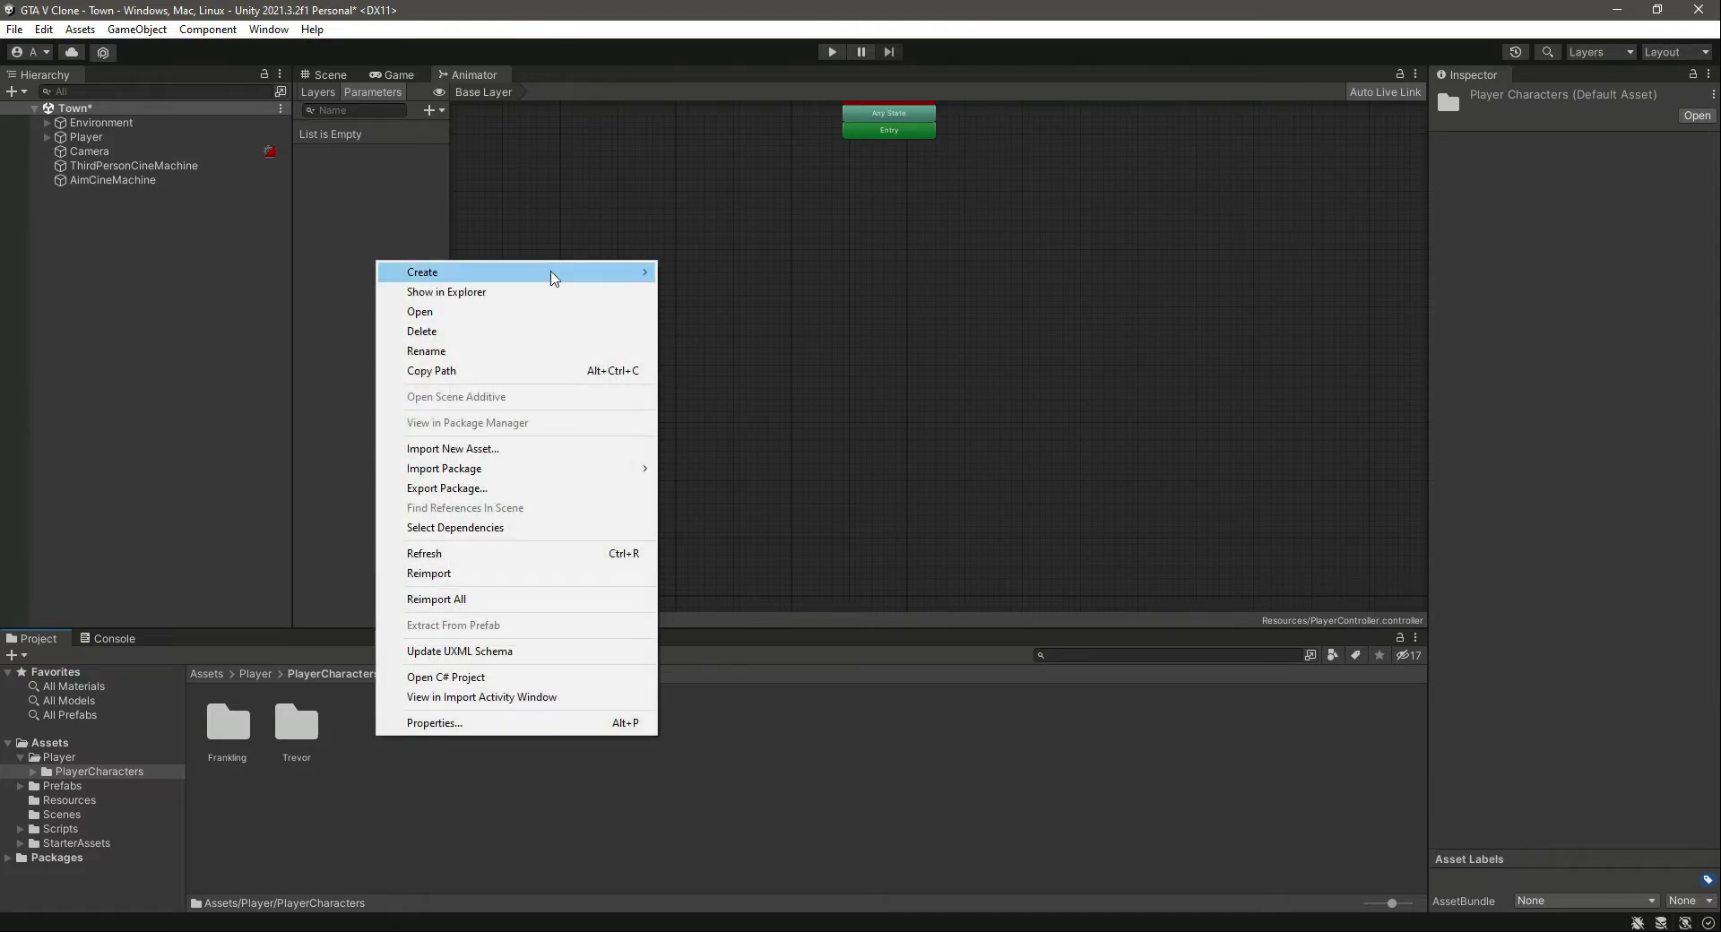
{"action": "mouse_move", "coordinate": [553, 275]}
{"action": "left_click", "coordinate": [699, 116]}
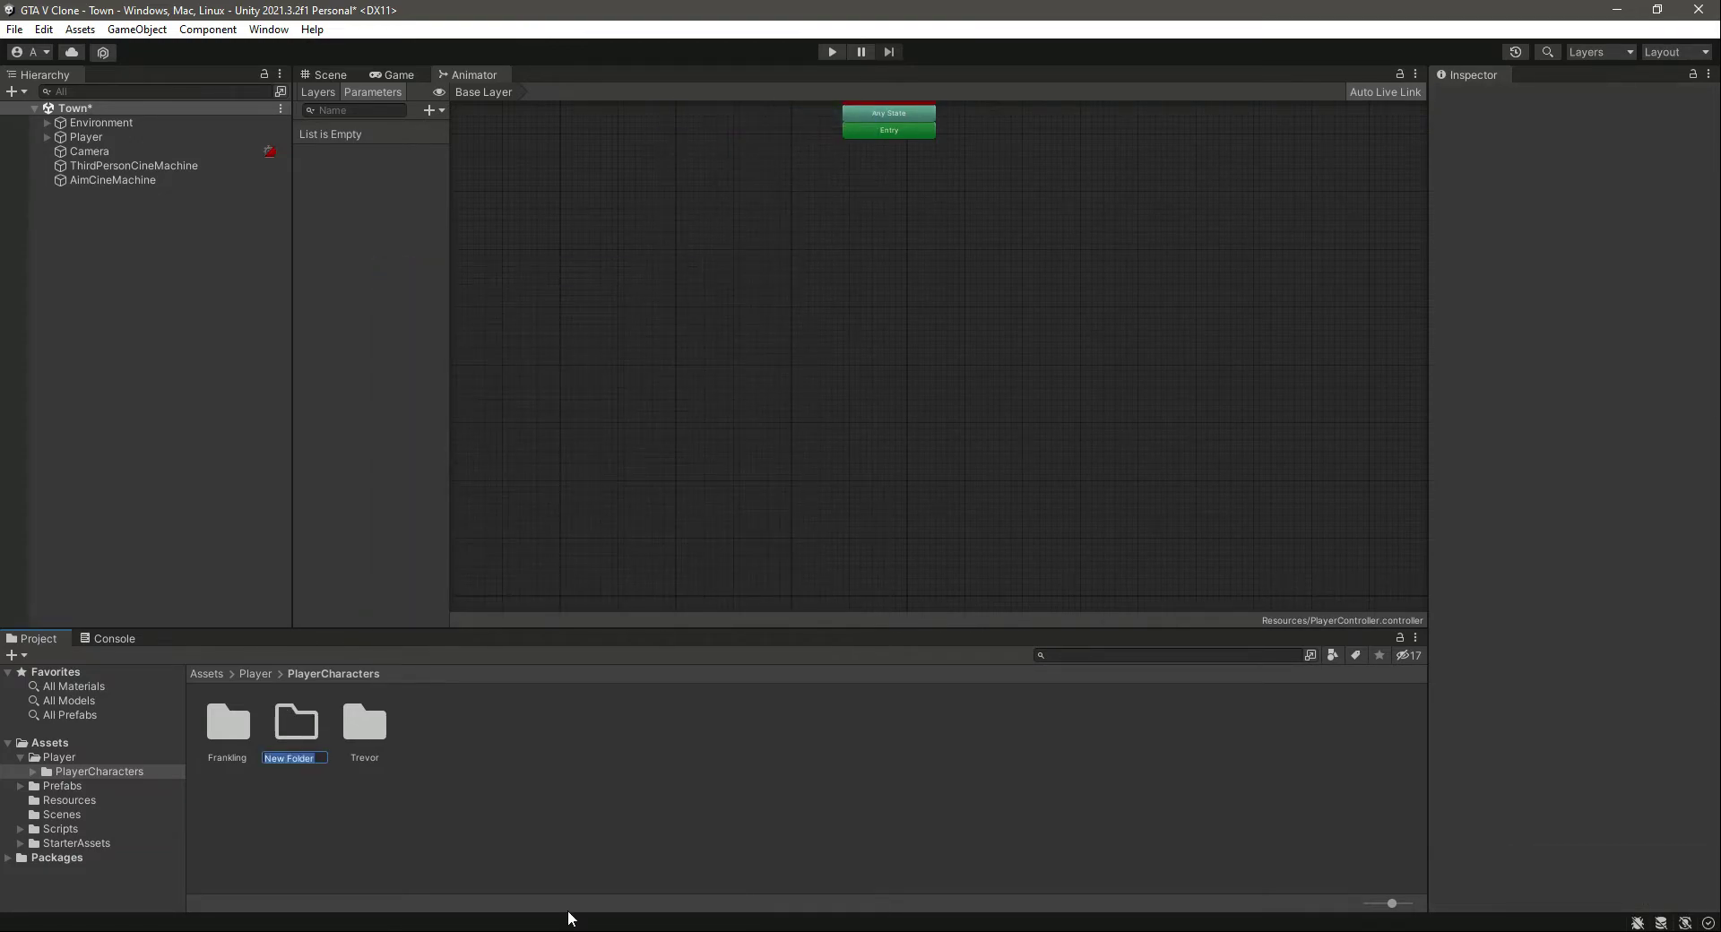
{"action": "type", "text": "ANimations"}
{"action": "key", "text": "Return"}
{"action": "key", "text": "Return"}
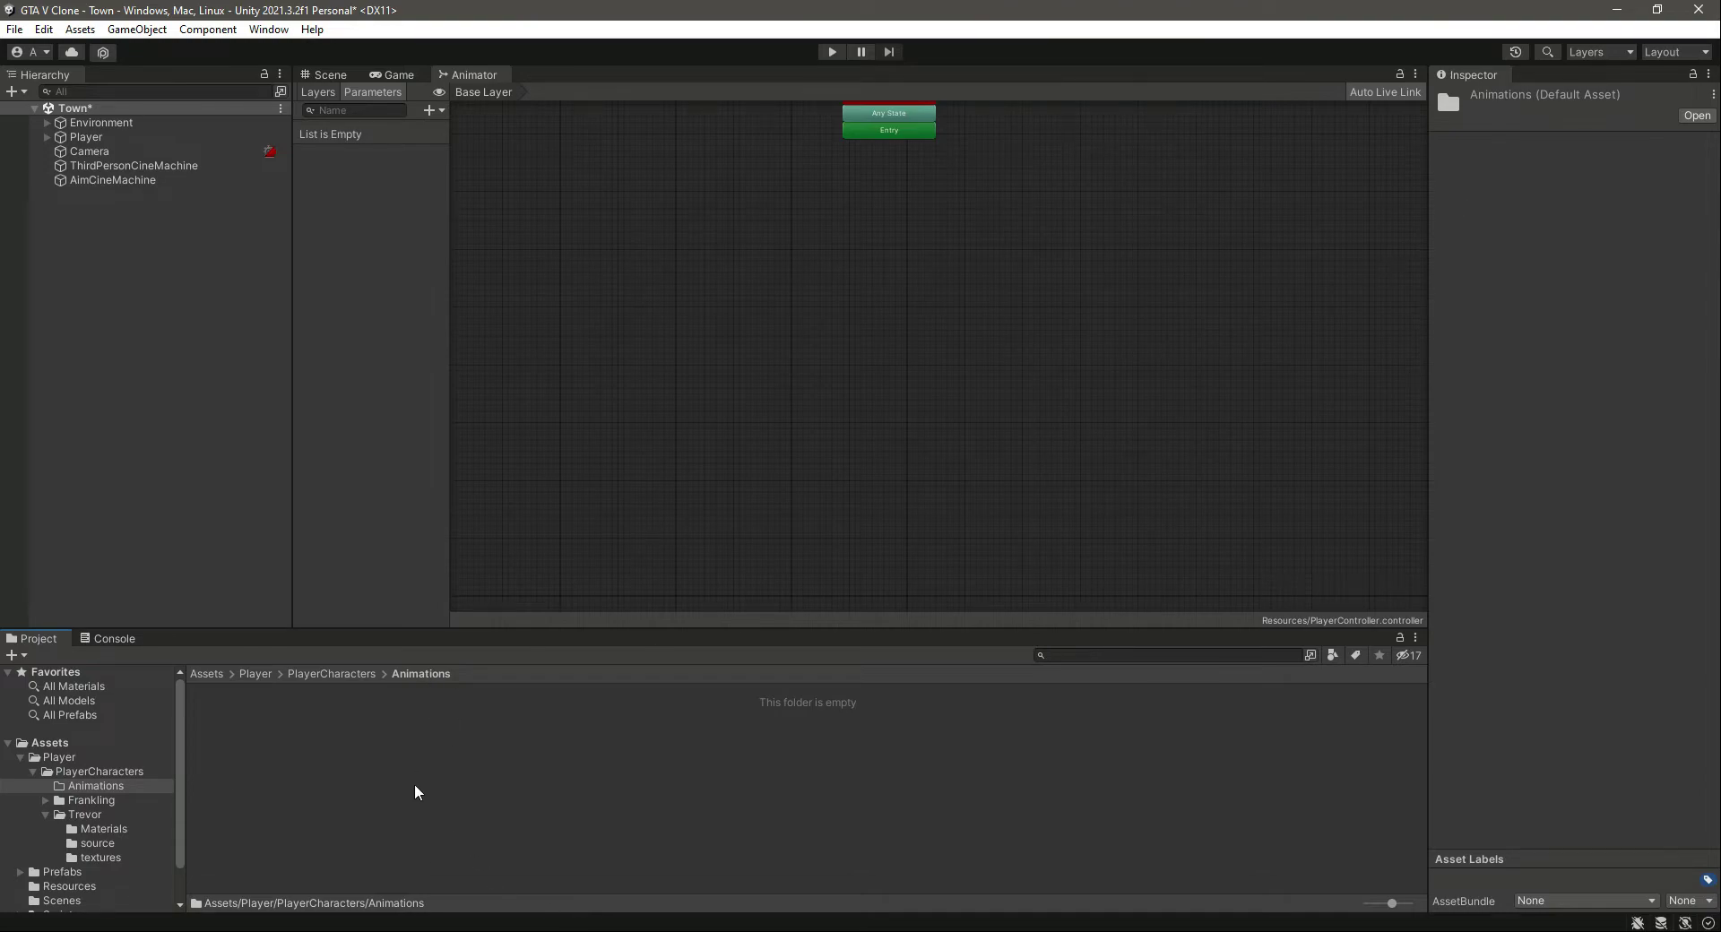
{"action": "key", "text": "super+d"}
{"action": "left_click", "coordinate": [646, 334]}
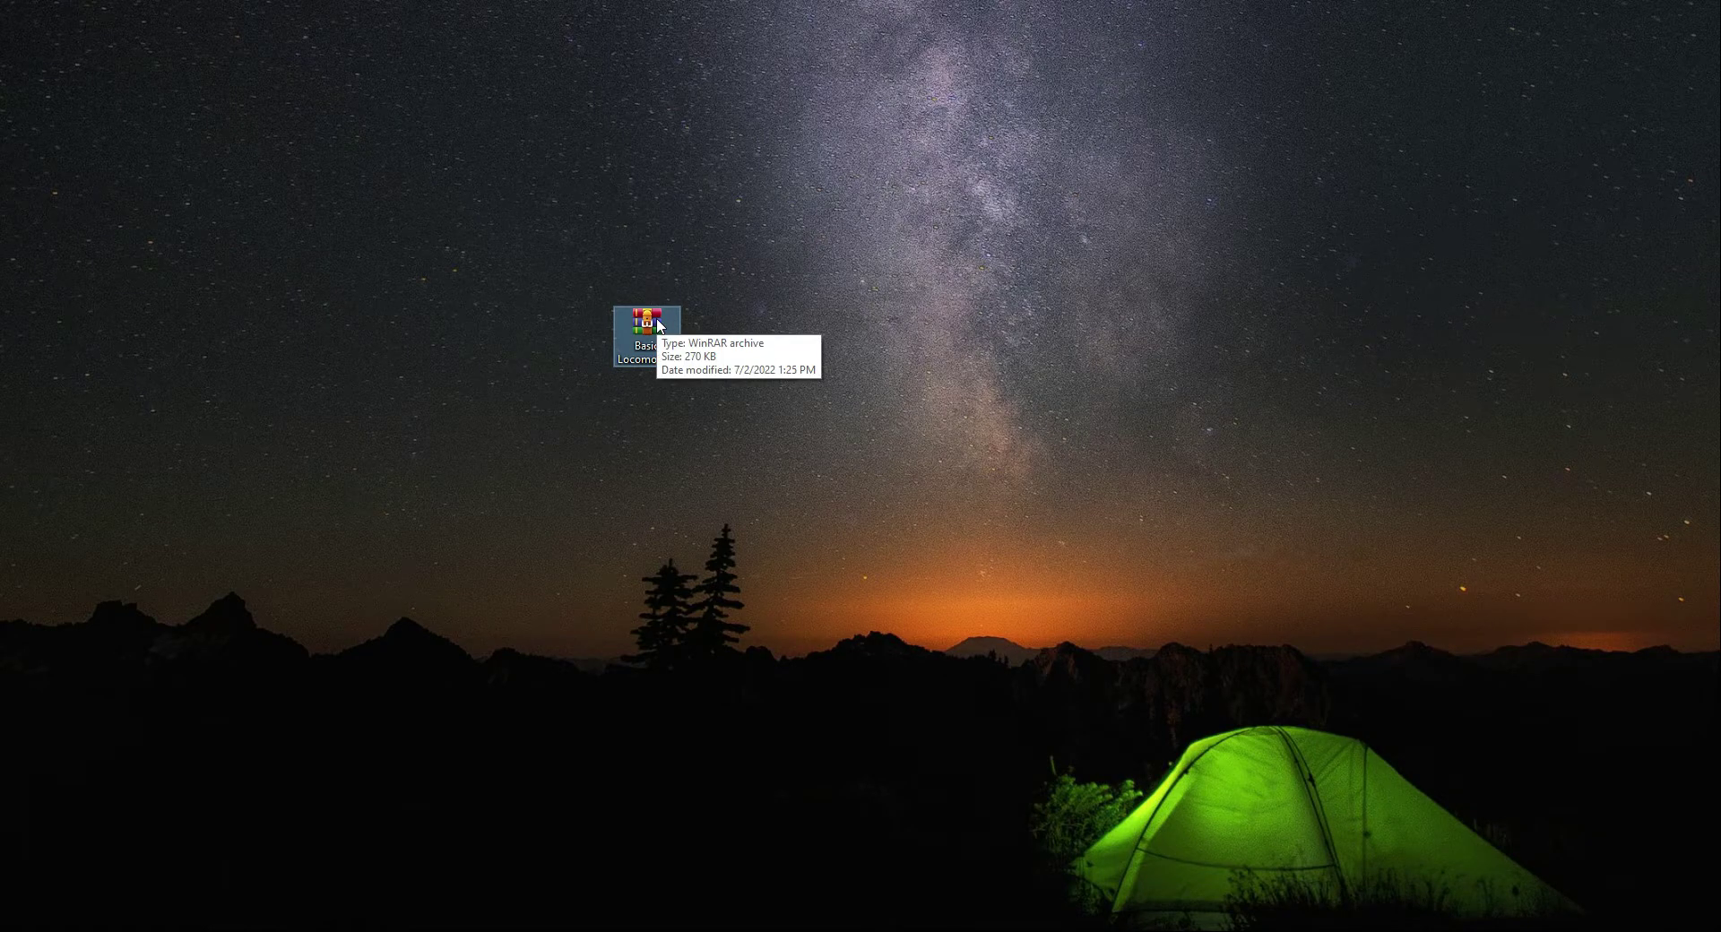
Extract the Basic Locomotion archive and drag its folder into Unity's Animations folder
{"action": "right_click", "coordinate": [645, 346]}
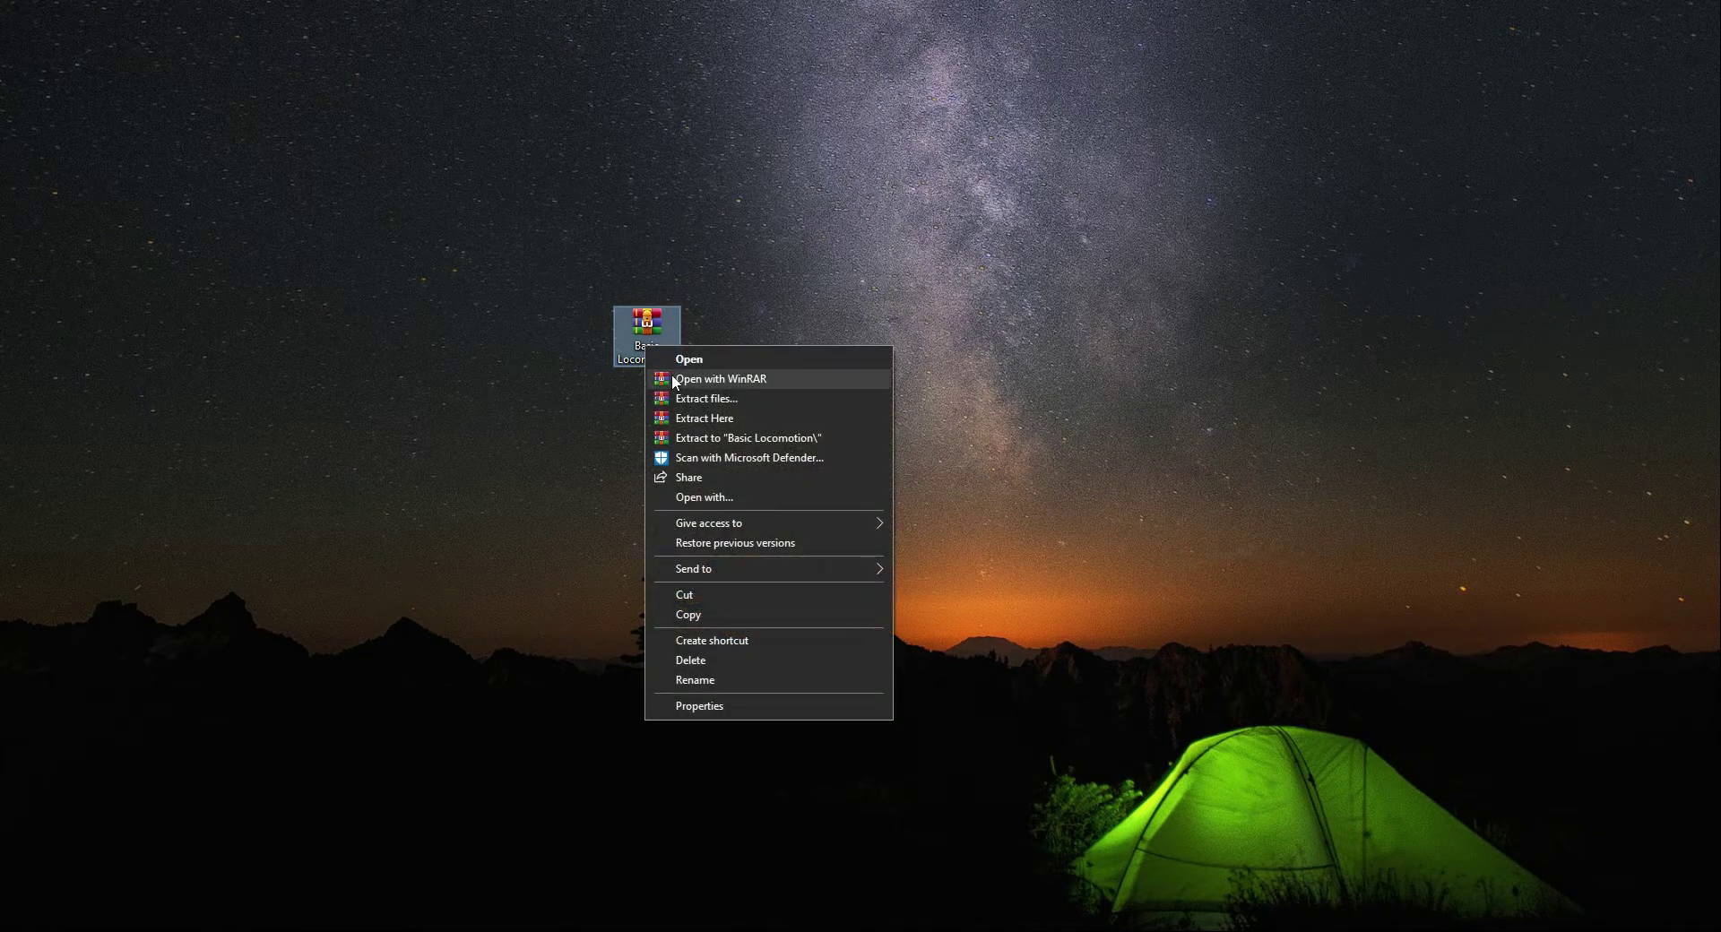
{"action": "left_click", "coordinate": [703, 418]}
{"action": "left_click_drag", "start_coordinate": [36, 27], "coordinate": [653, 722]}
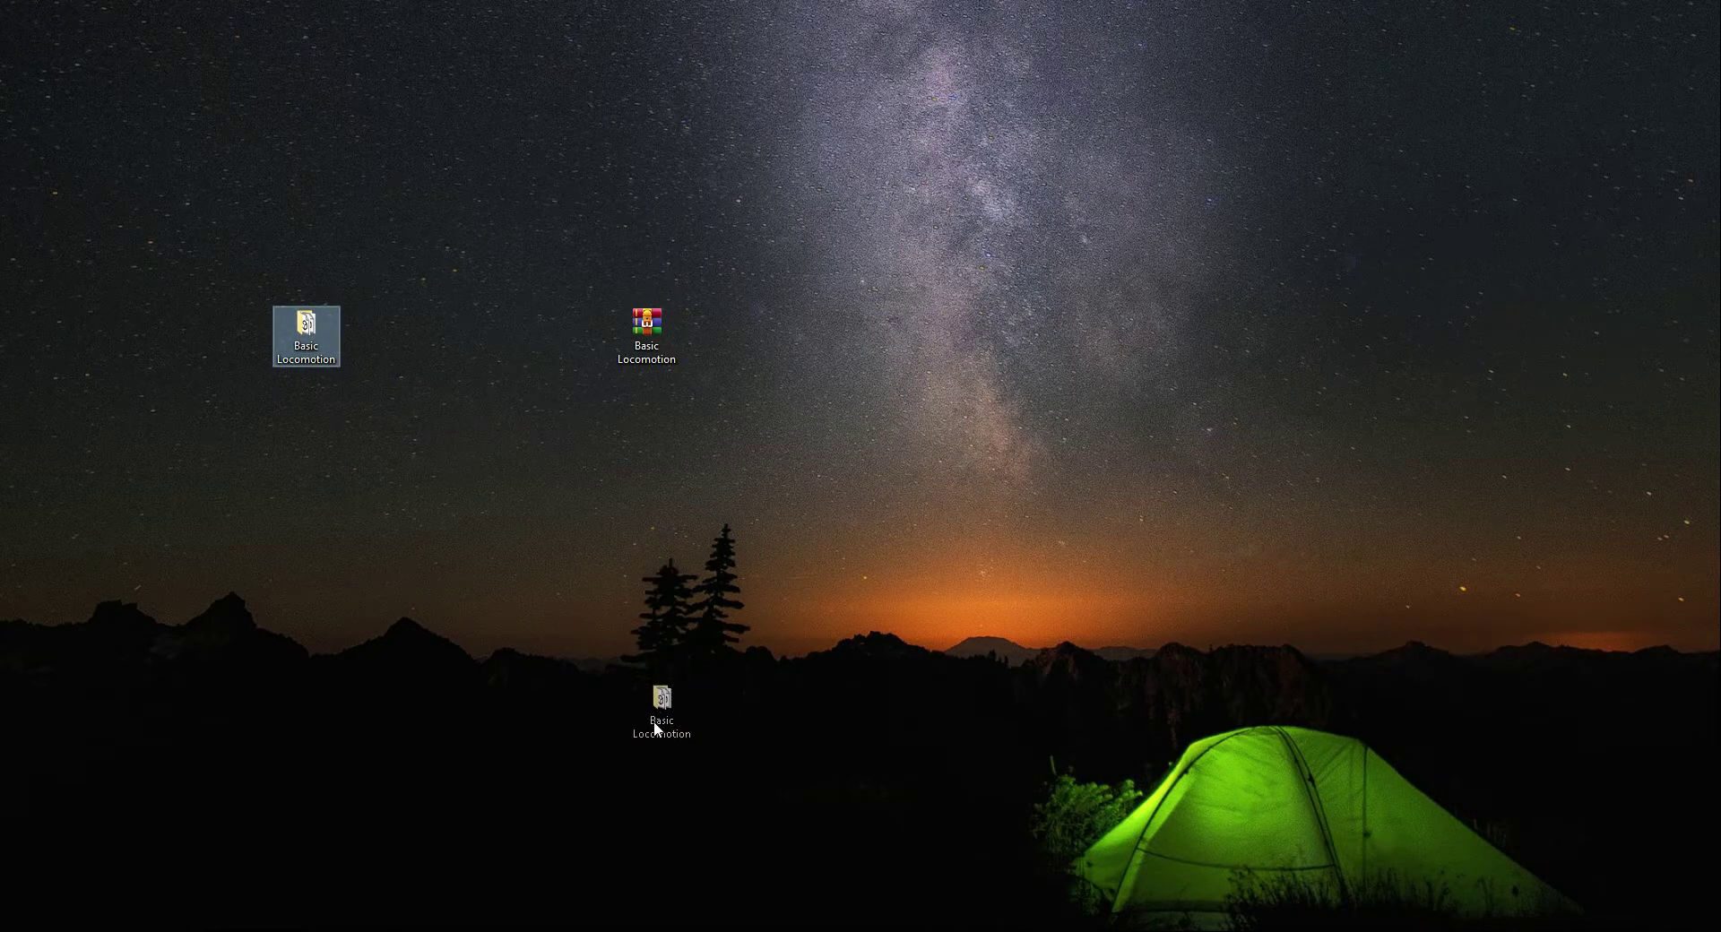
{"action": "left_click_drag", "start_coordinate": [678, 835], "coordinate": [457, 711]}
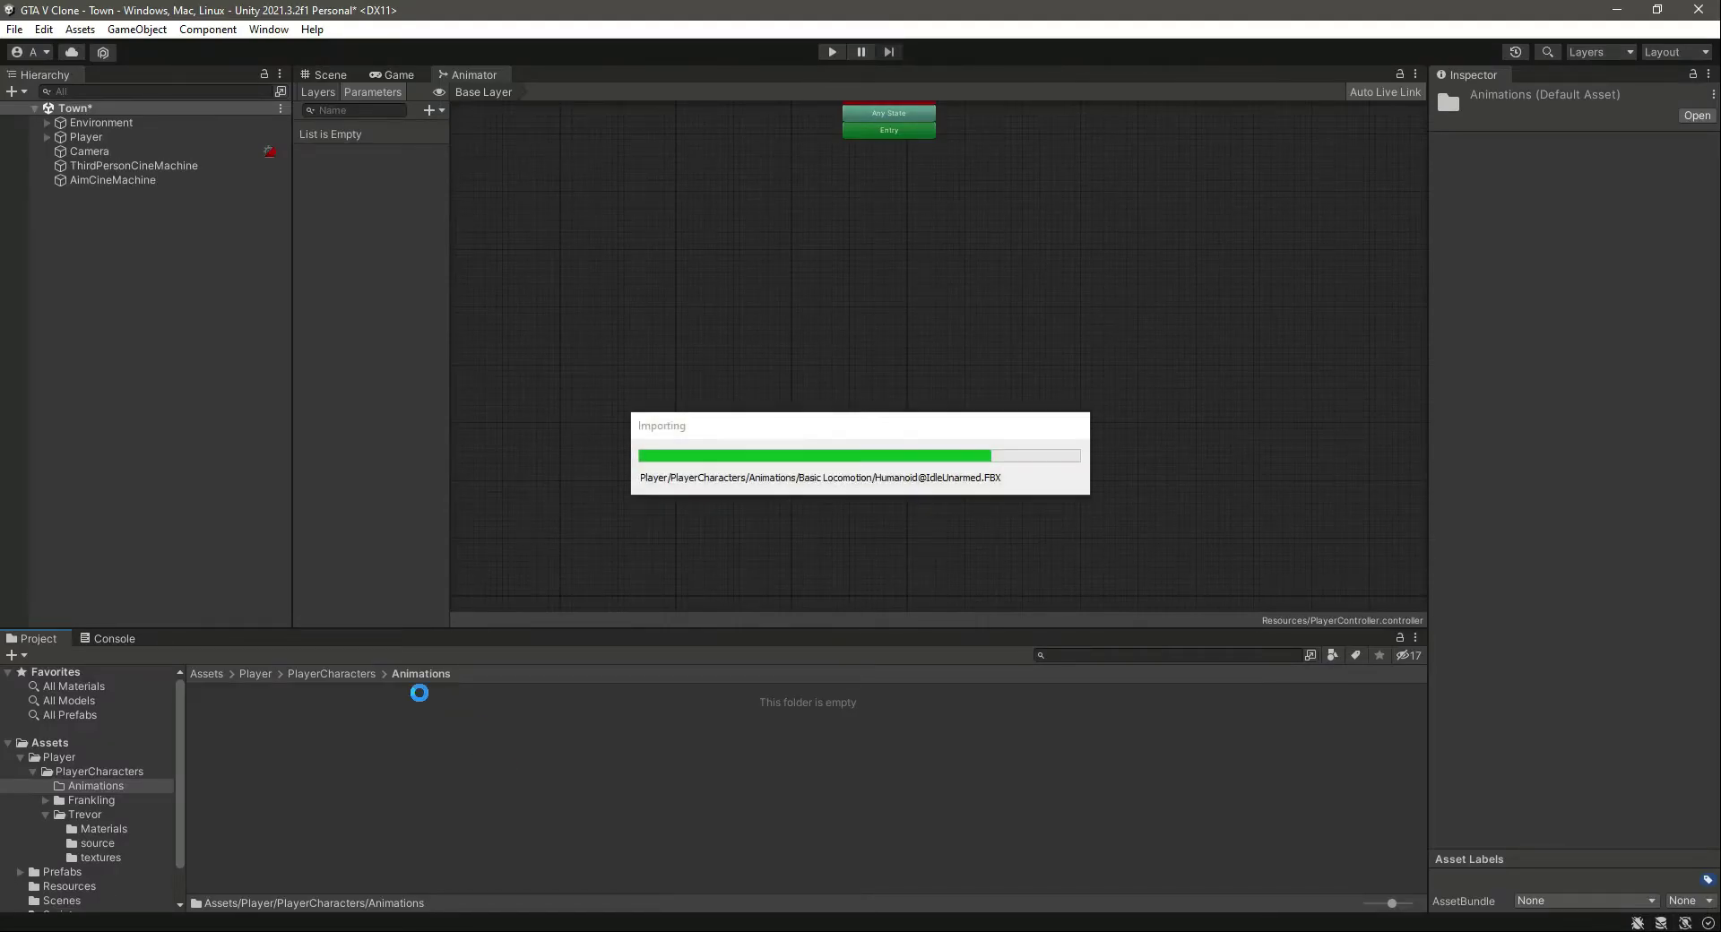
Open the Basic Locomotion folder and inspect the Humanoid@IdleUnarmed animation import settings and preview
{"action": "double_click", "coordinate": [235, 726]}
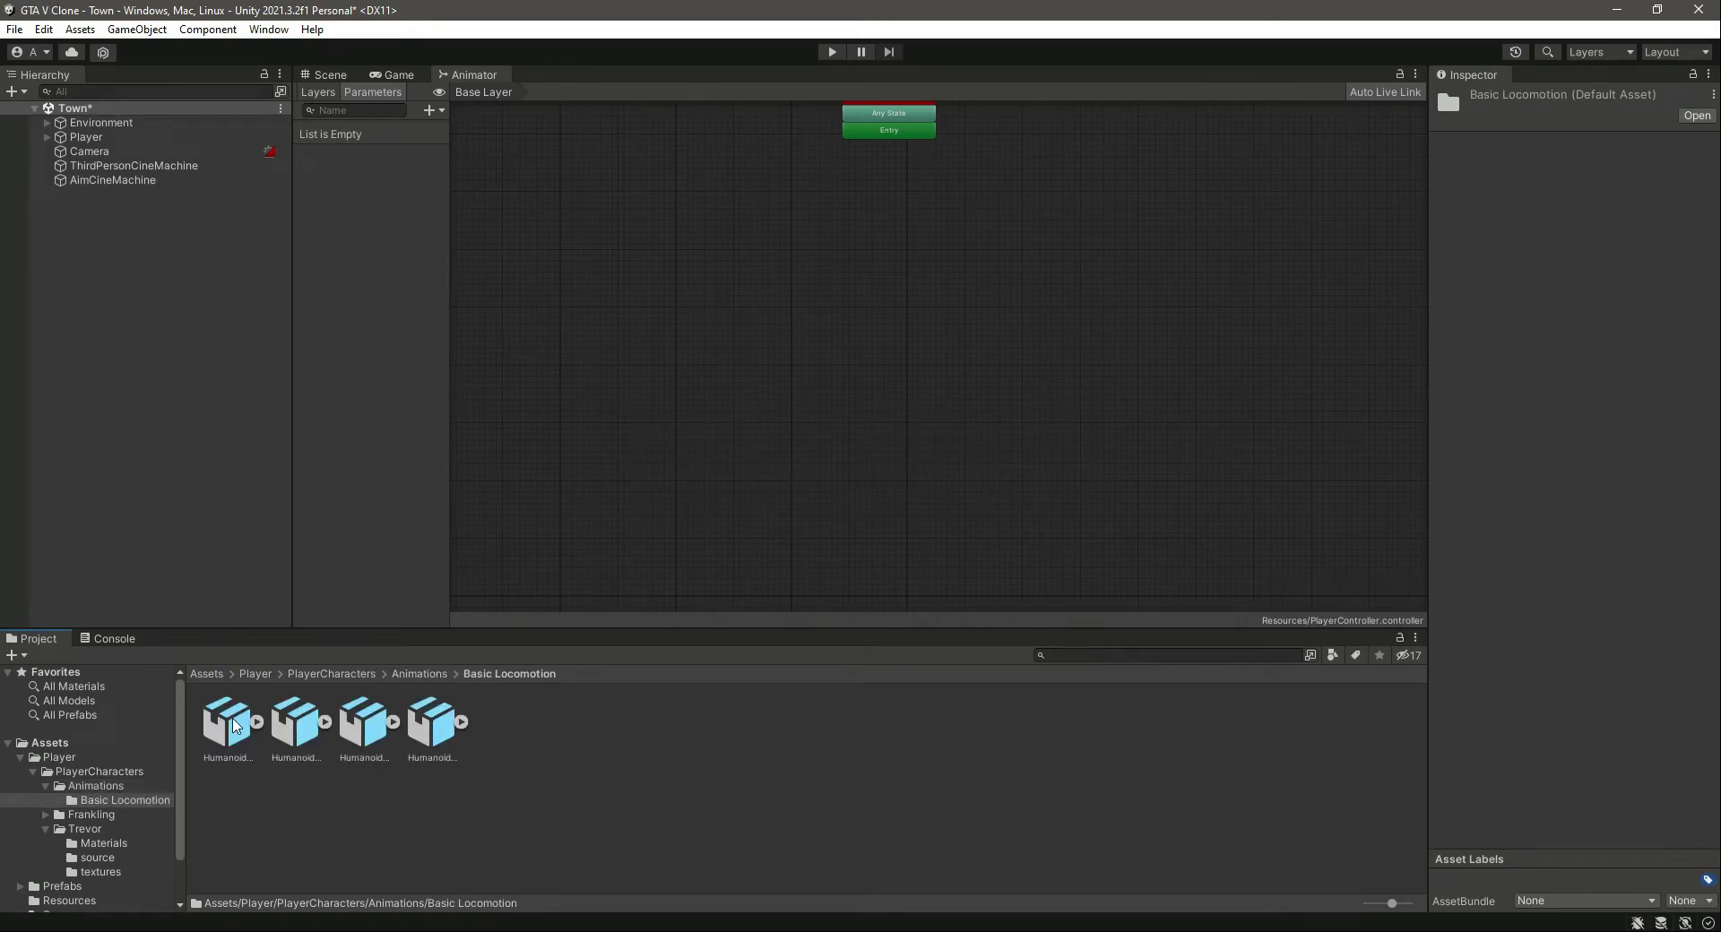
{"action": "left_click", "coordinate": [236, 726]}
{"action": "key", "text": "Right"}
{"action": "key", "text": "Right"}
{"action": "key", "text": "Right"}
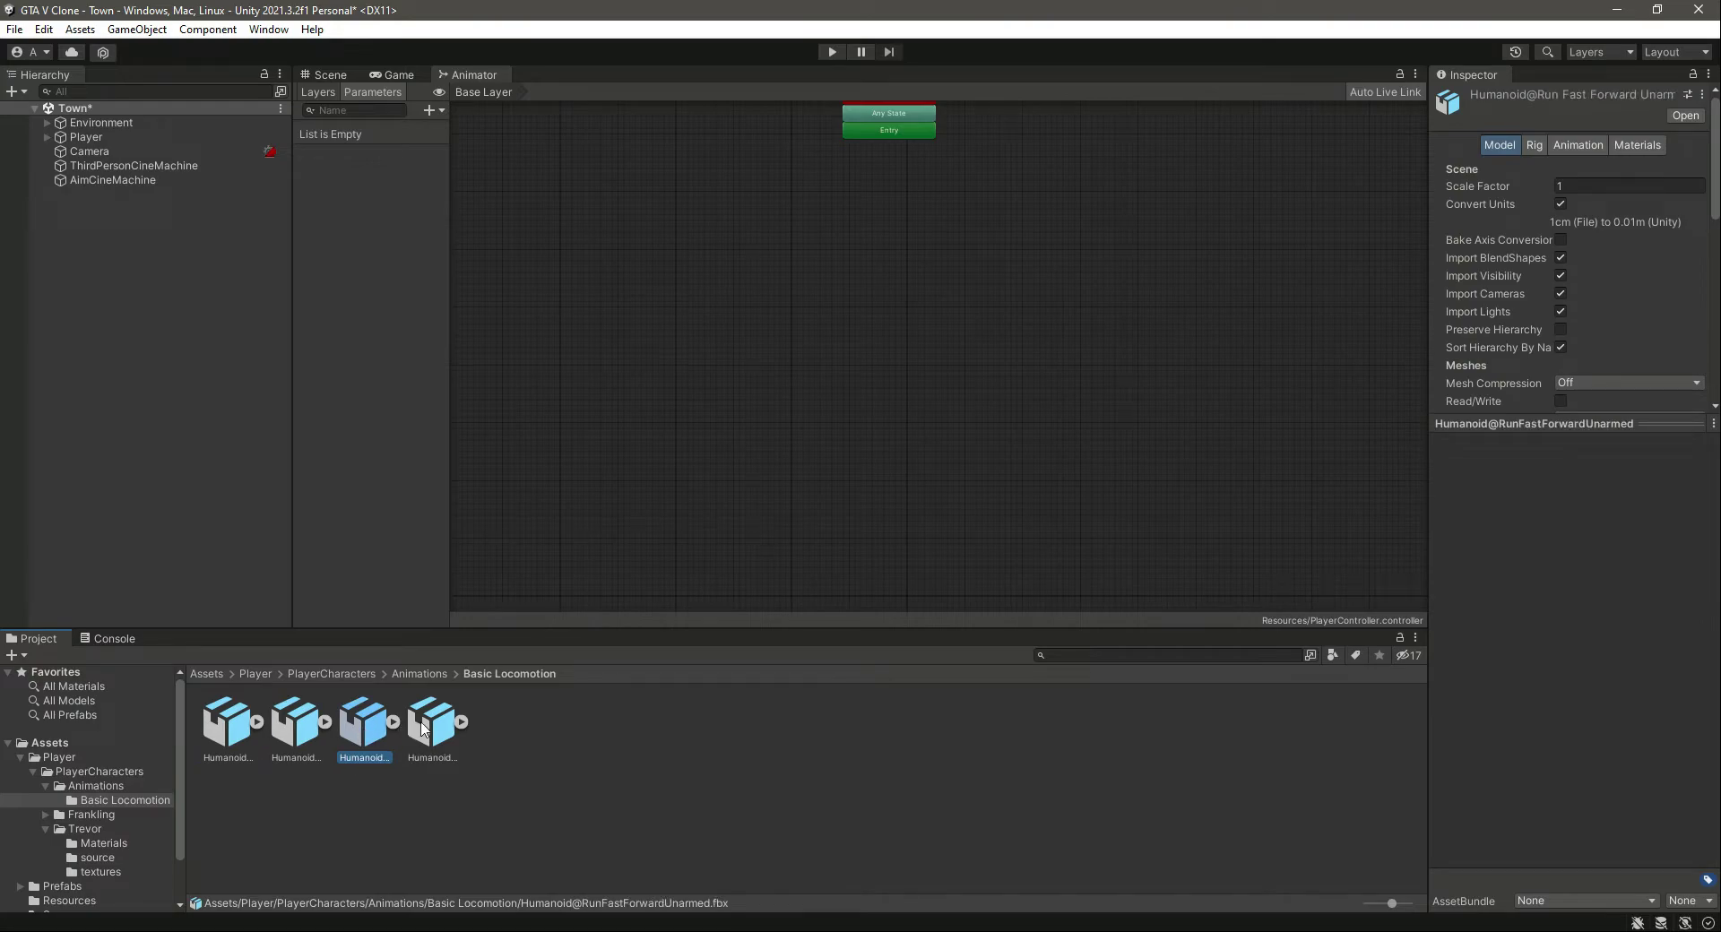
{"action": "left_click_drag", "start_coordinate": [1637, 419], "coordinate": [1626, 714]}
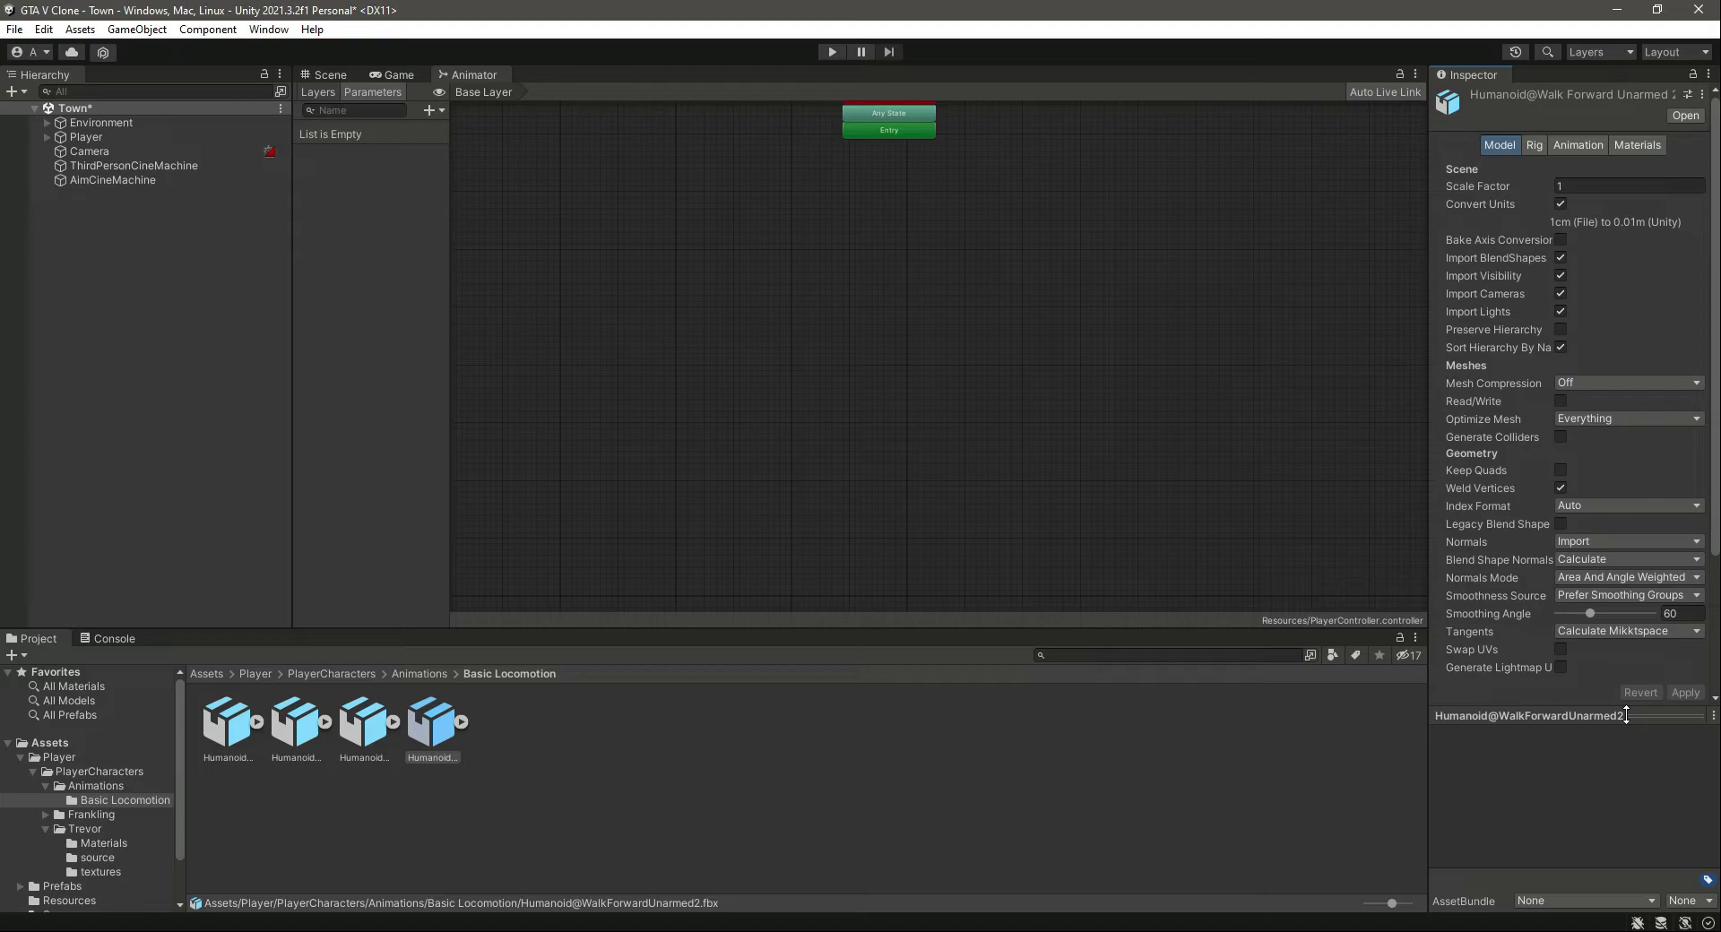
{"action": "left_click", "coordinate": [555, 794]}
{"action": "left_click", "coordinate": [229, 726]}
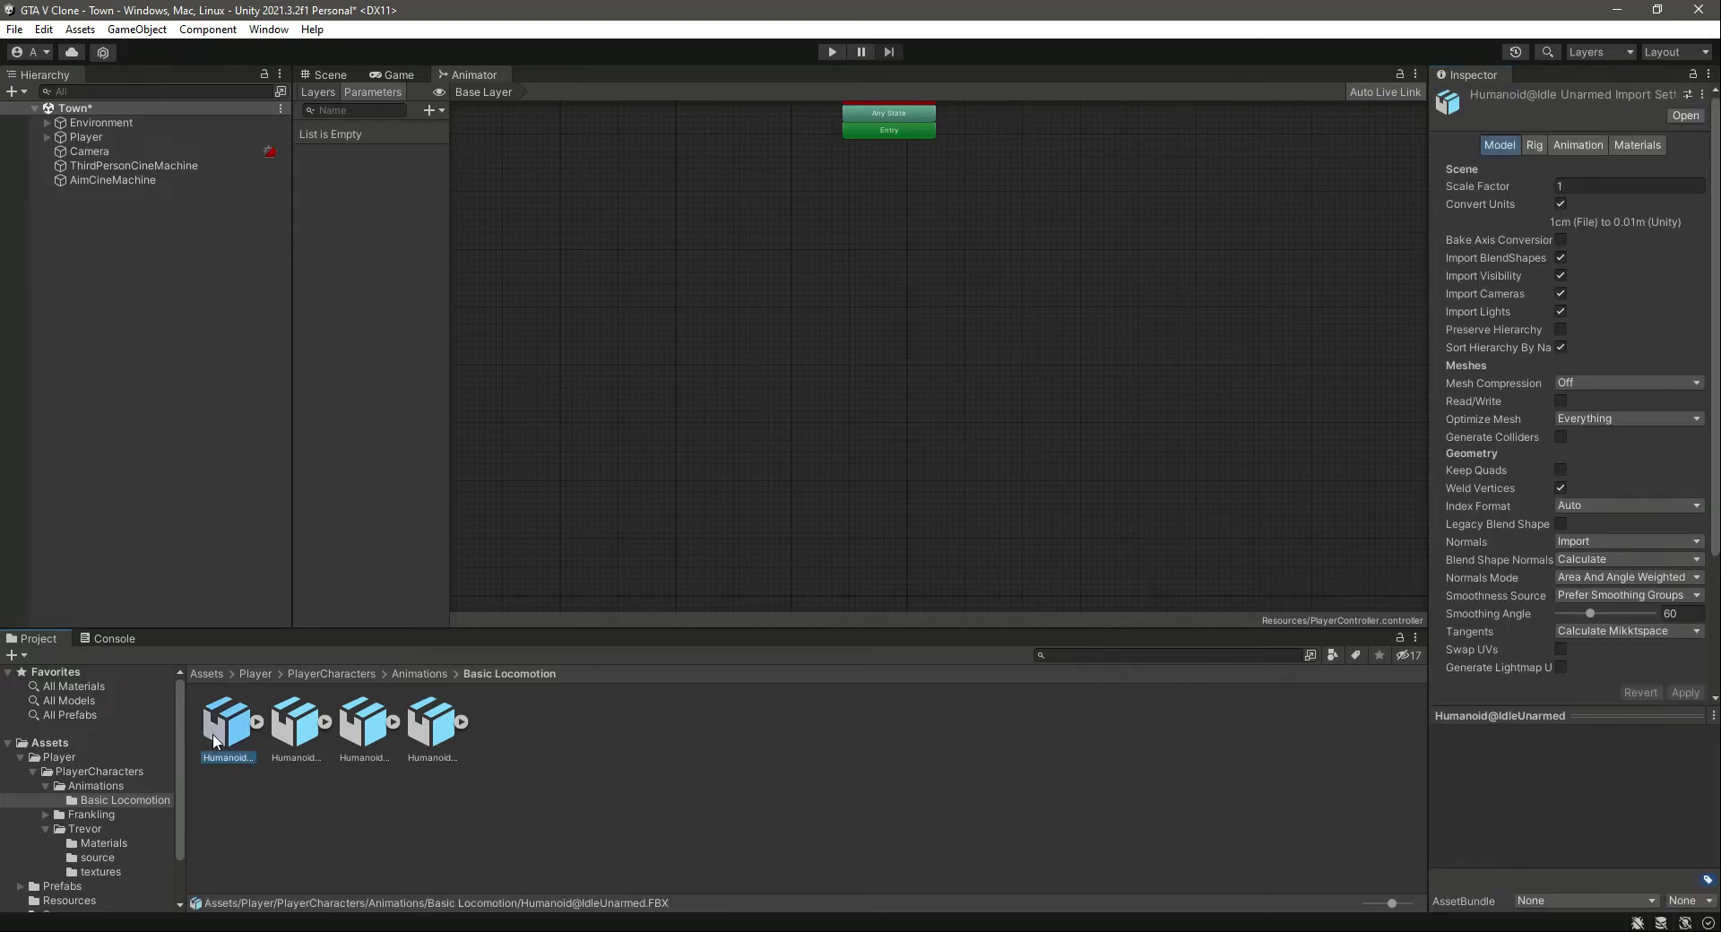
{"action": "left_click", "coordinate": [1566, 148]}
{"action": "scroll", "coordinate": [1568, 287], "scroll_direction": "down", "scroll_amount": 5}
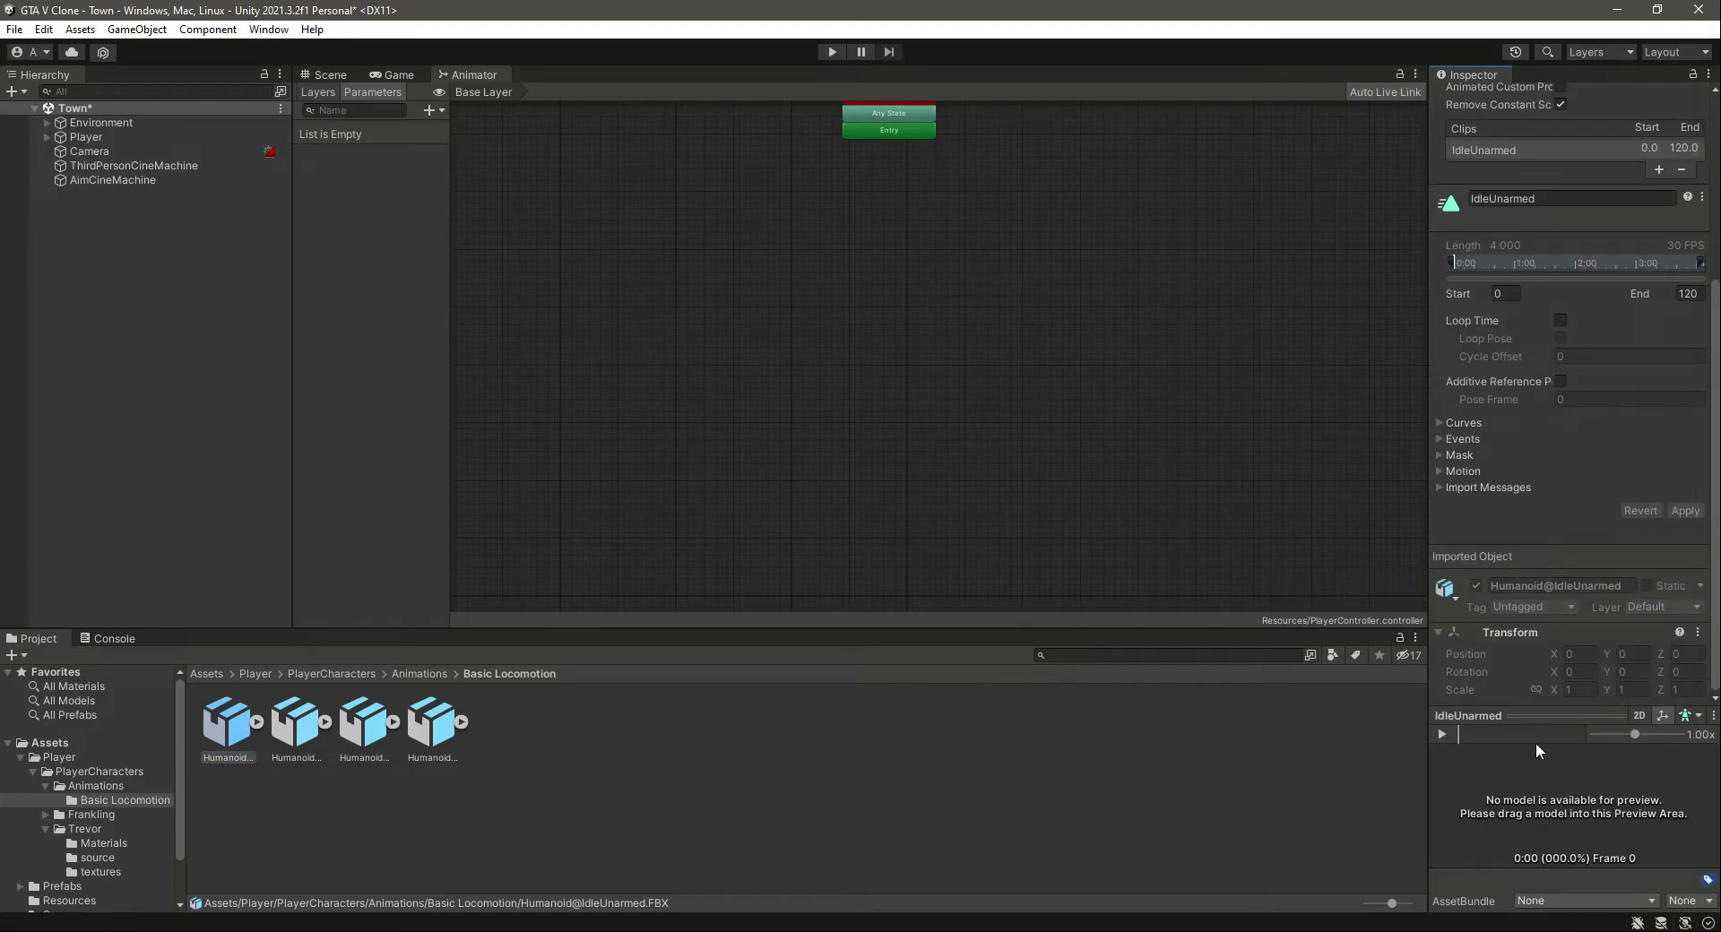
{"action": "left_click", "coordinate": [1533, 718]}
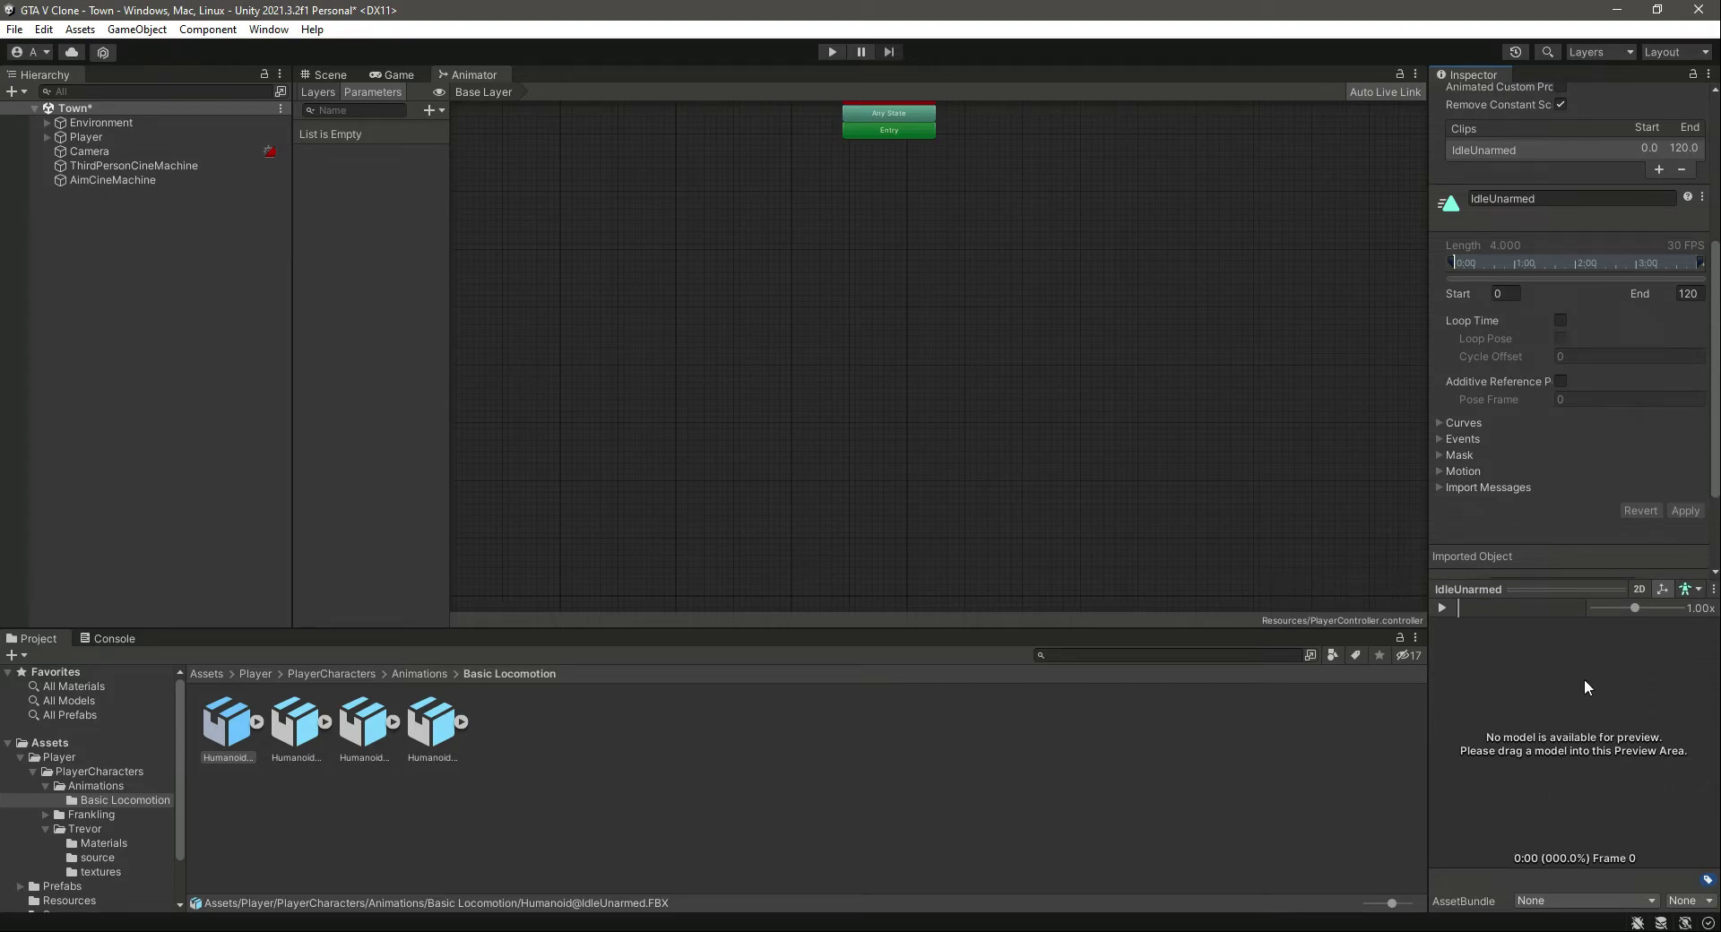
Select all four Humanoid animation files together and show their Rig settings
{"action": "left_click", "coordinate": [552, 780]}
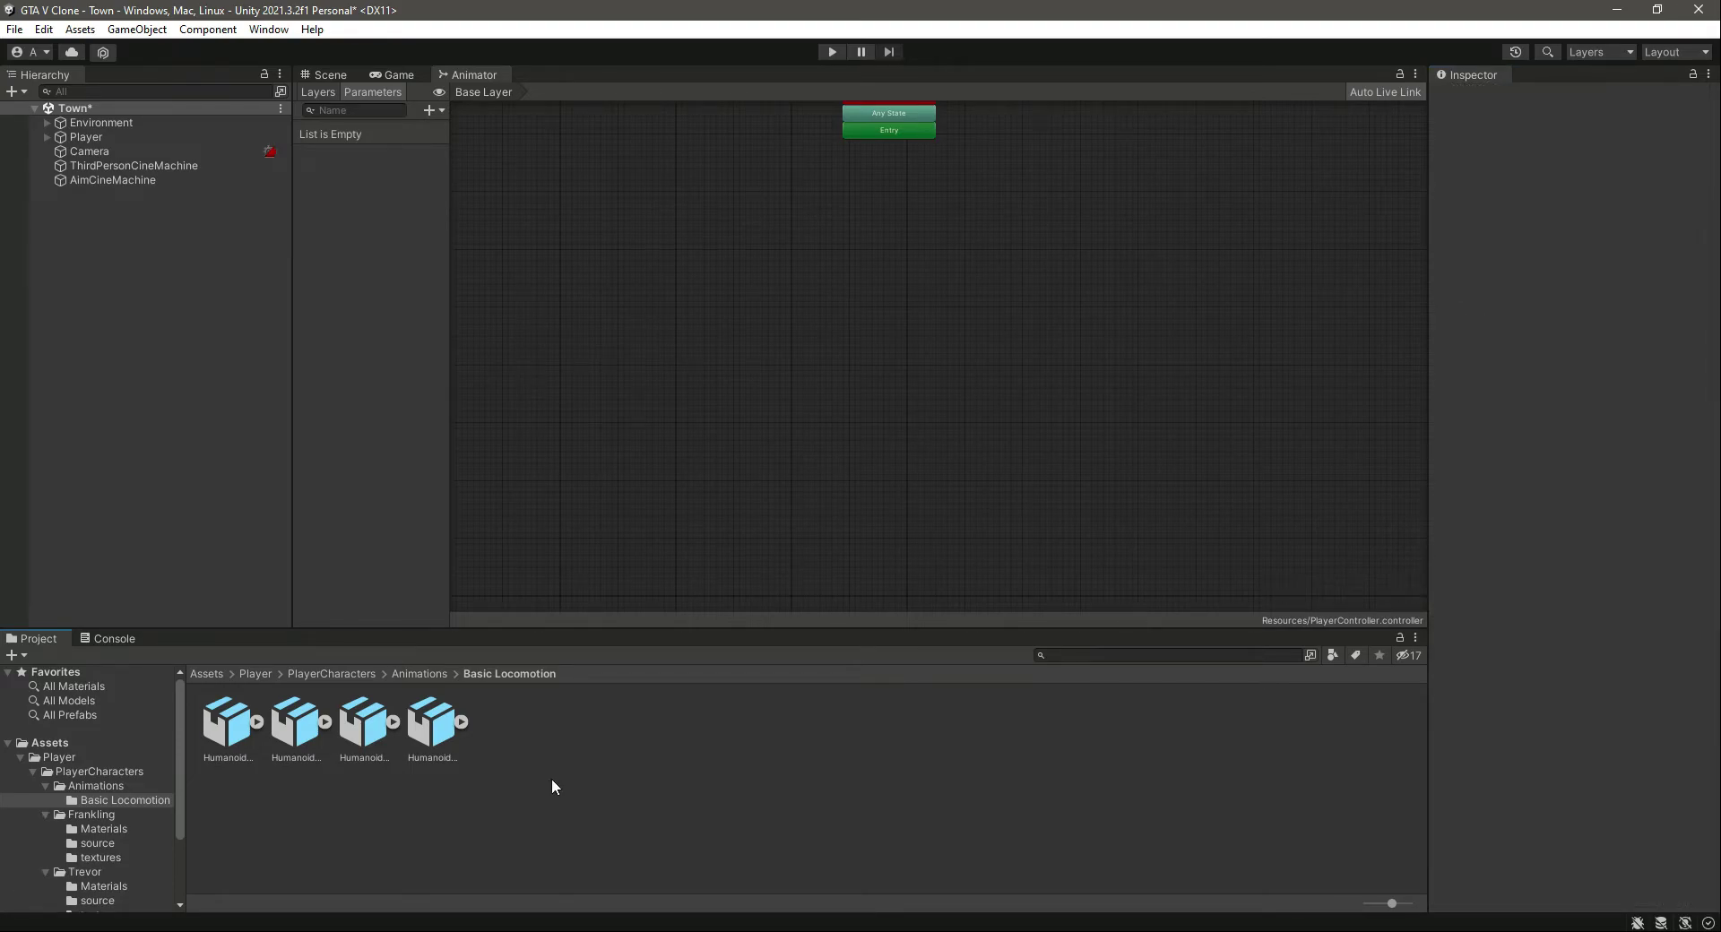
{"action": "left_click", "coordinate": [215, 737]}
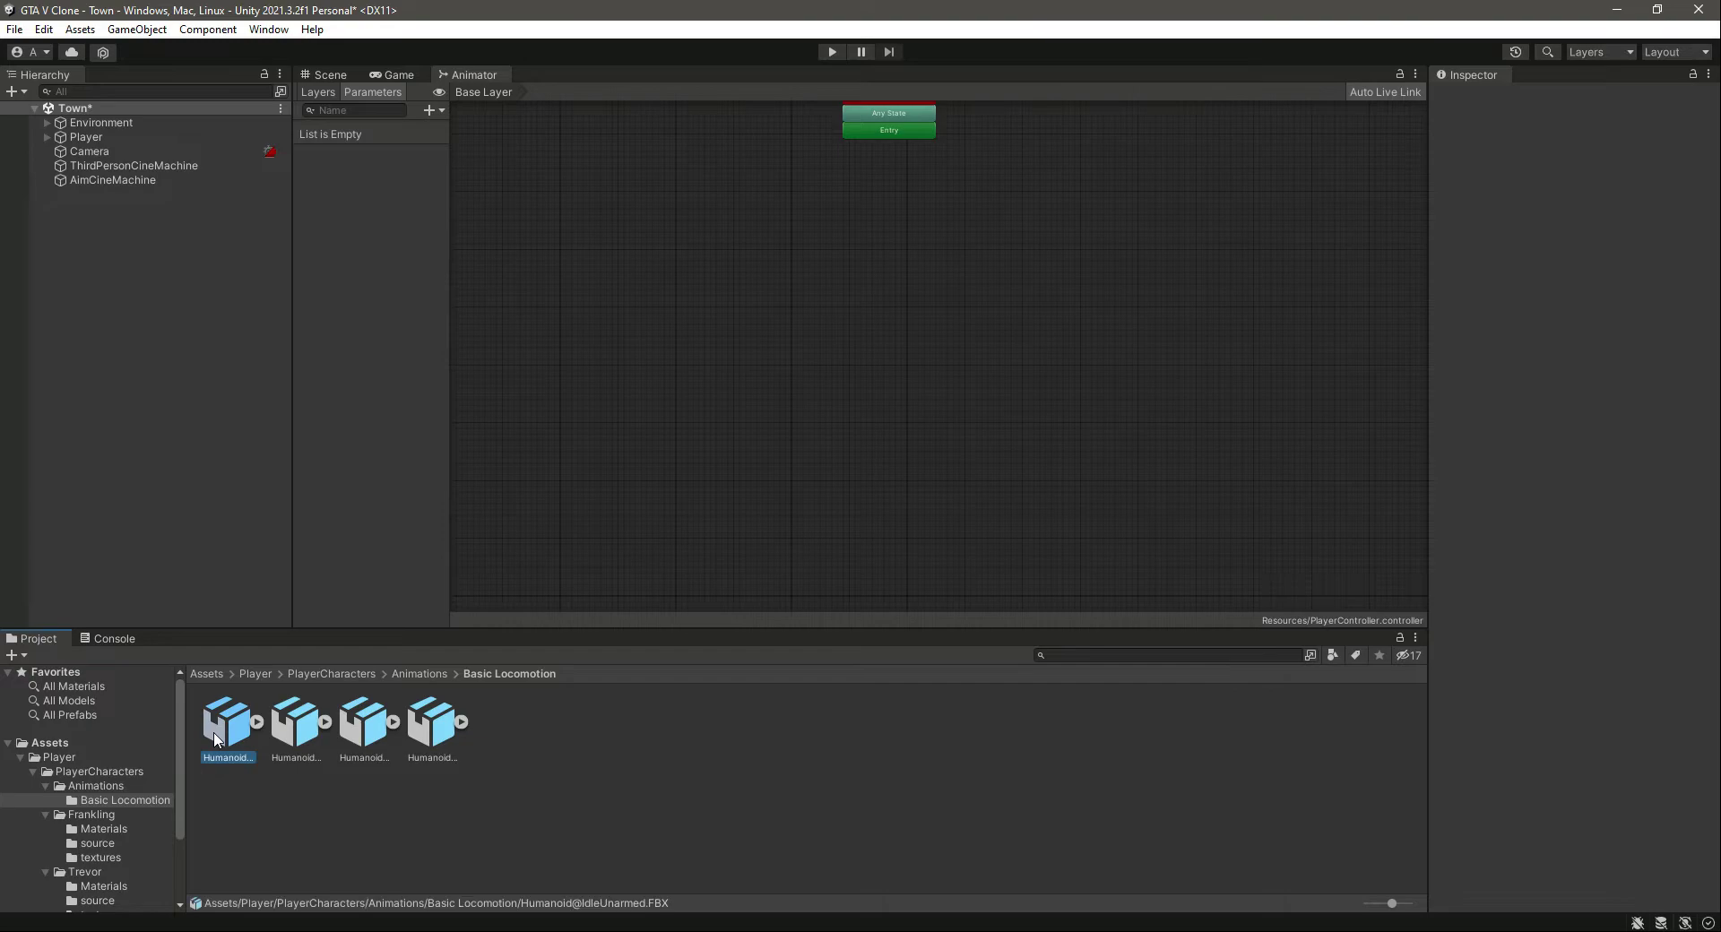
{"action": "left_click", "coordinate": [291, 726], "text": "ctrl"}
{"action": "left_click", "coordinate": [361, 730], "text": "ctrl"}
{"action": "left_click", "coordinate": [432, 727], "text": "ctrl"}
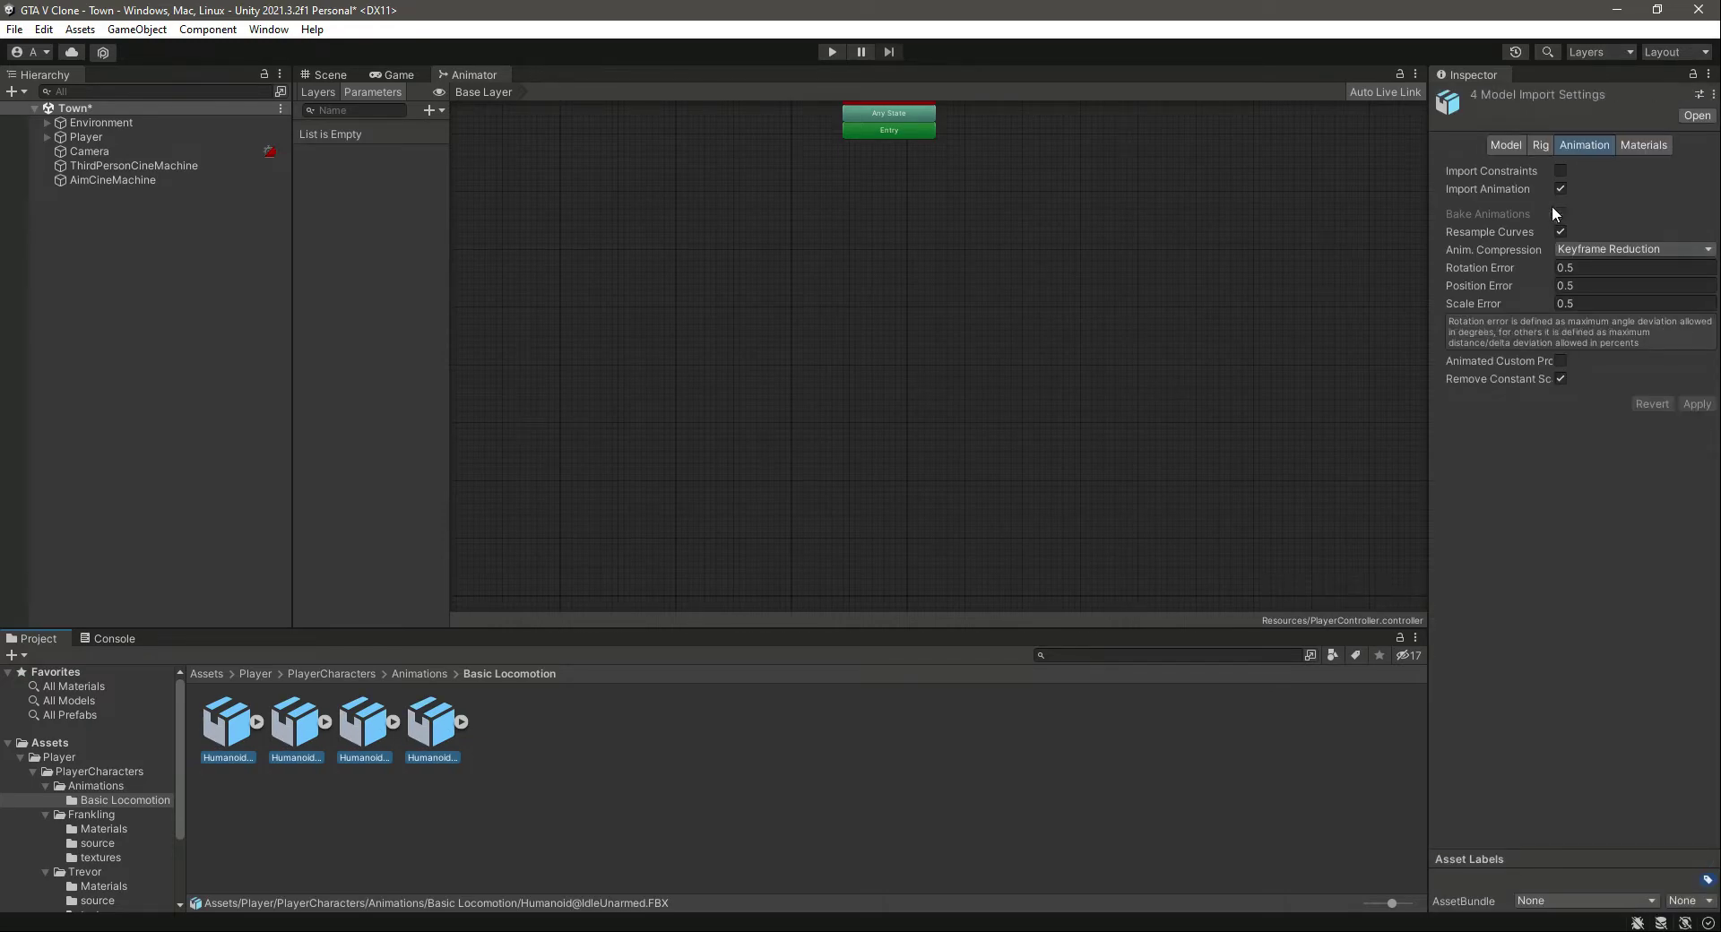
{"action": "left_click", "coordinate": [1545, 144]}
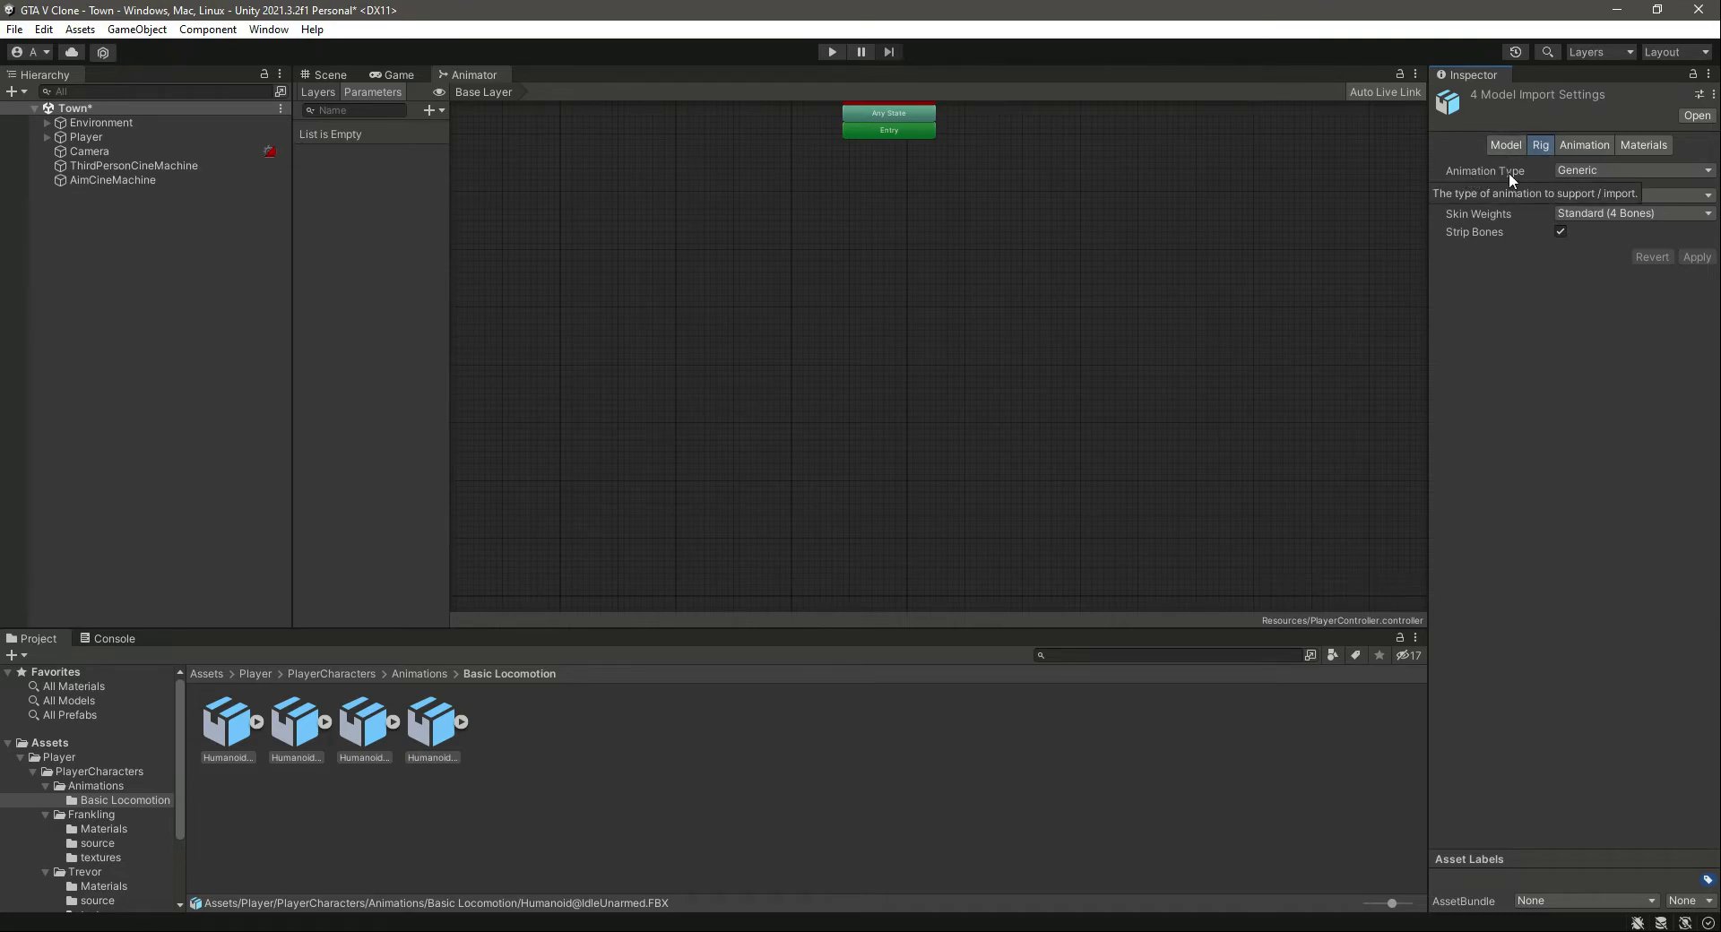
Set Animation Type to Humanoid for all four clips and apply it
{"action": "left_click", "coordinate": [1624, 166]}
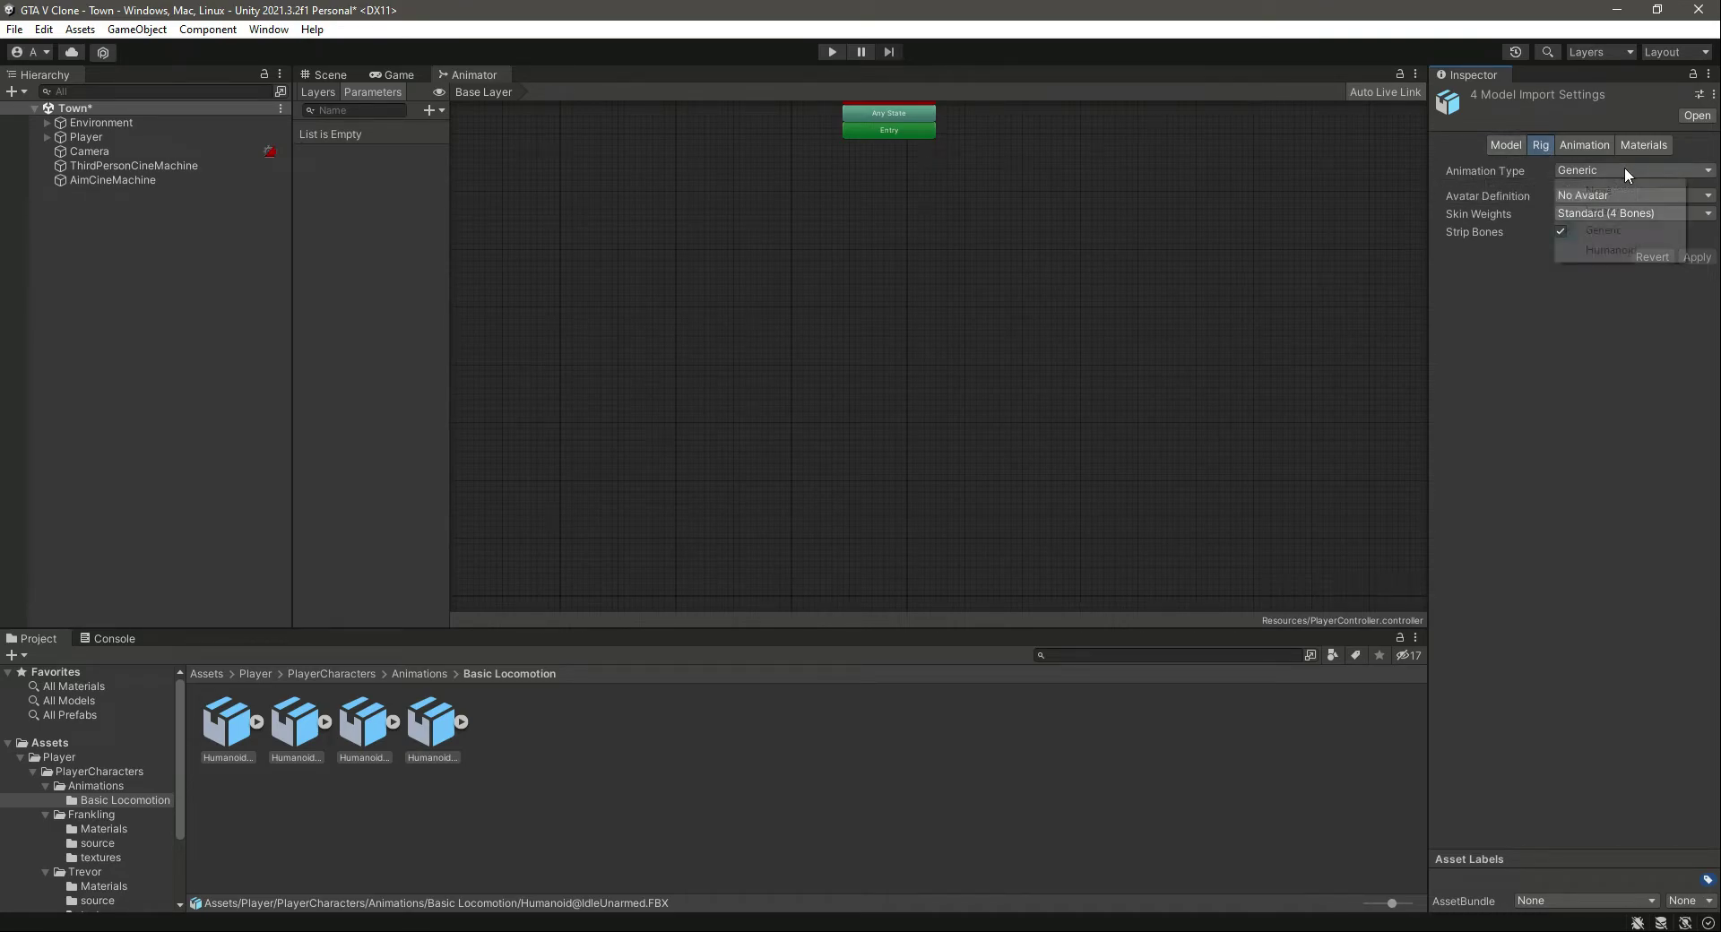
{"action": "left_click", "coordinate": [1611, 255]}
{"action": "left_click", "coordinate": [1697, 299]}
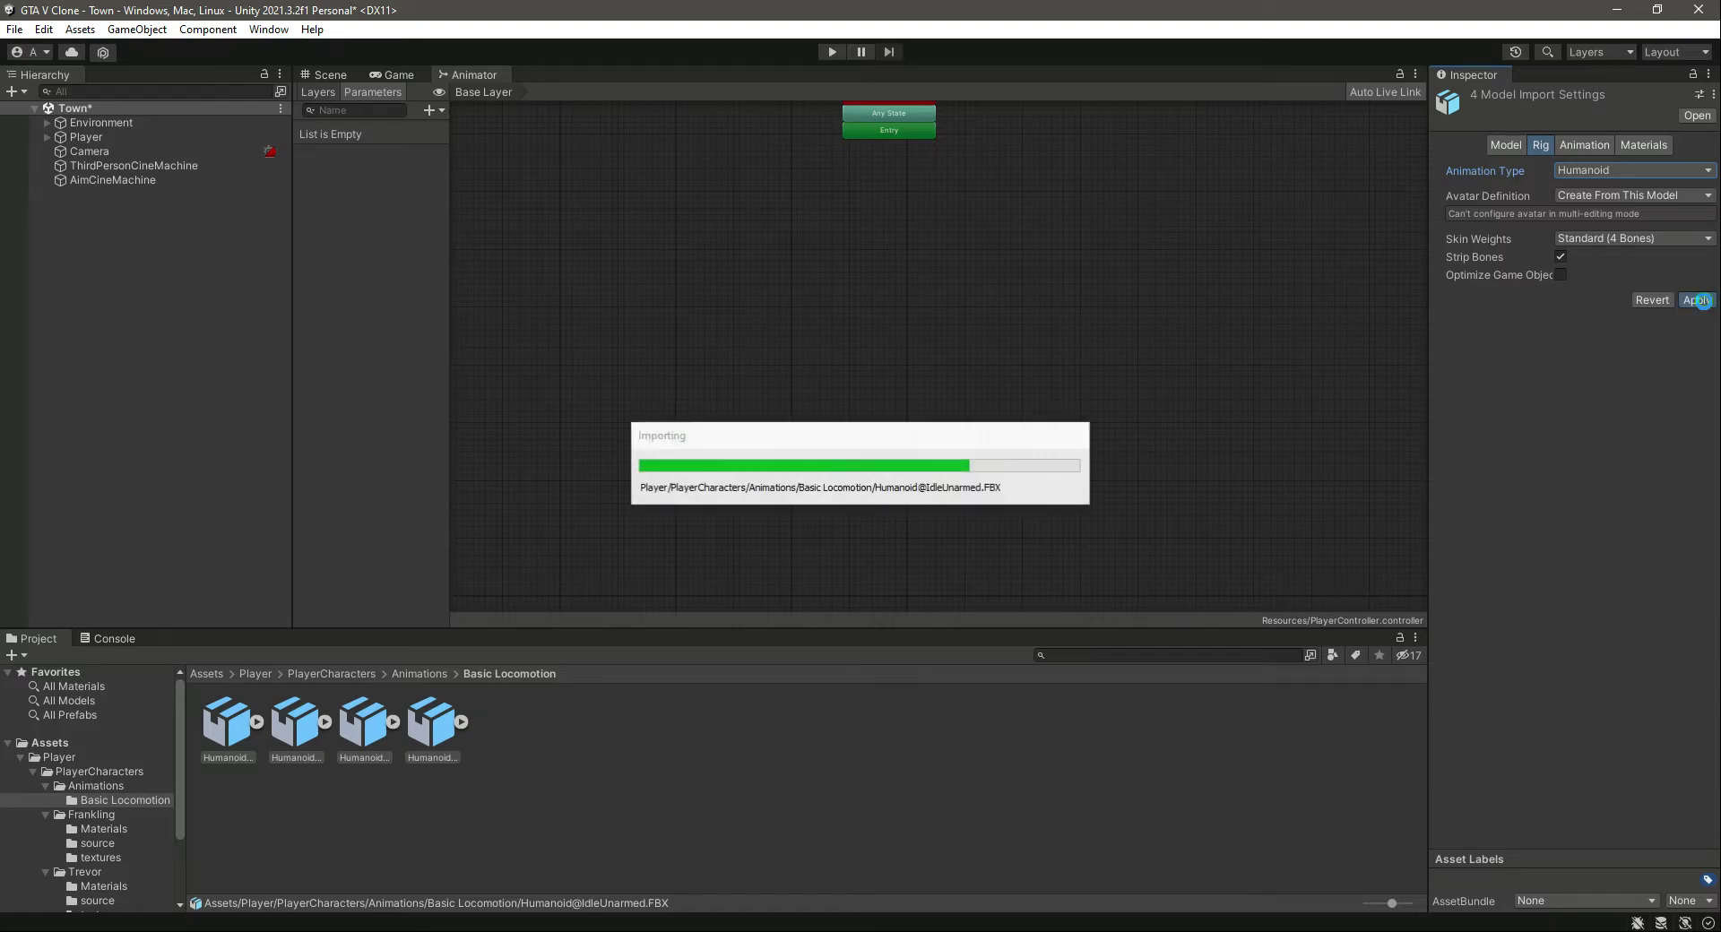
{"action": "left_click", "coordinate": [327, 673]}
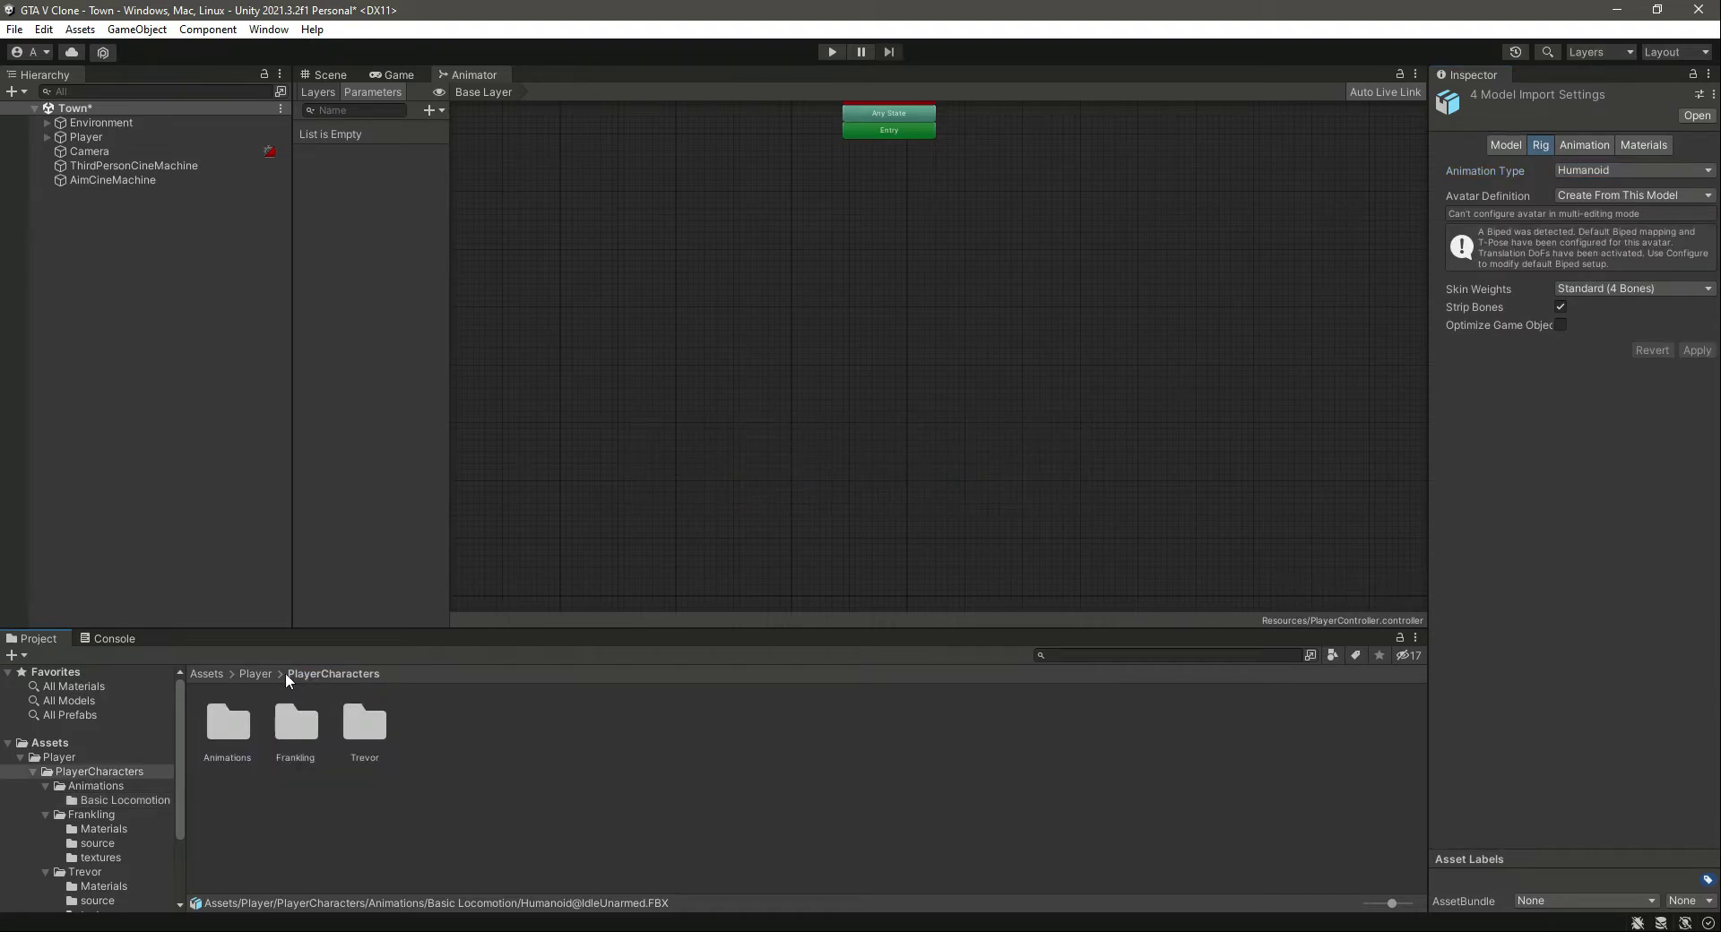
Check NormalTrevor's rig in Trevor/source, then select IdleUnarmed in Animations/Basic Locomotion
{"action": "double_click", "coordinate": [374, 726]}
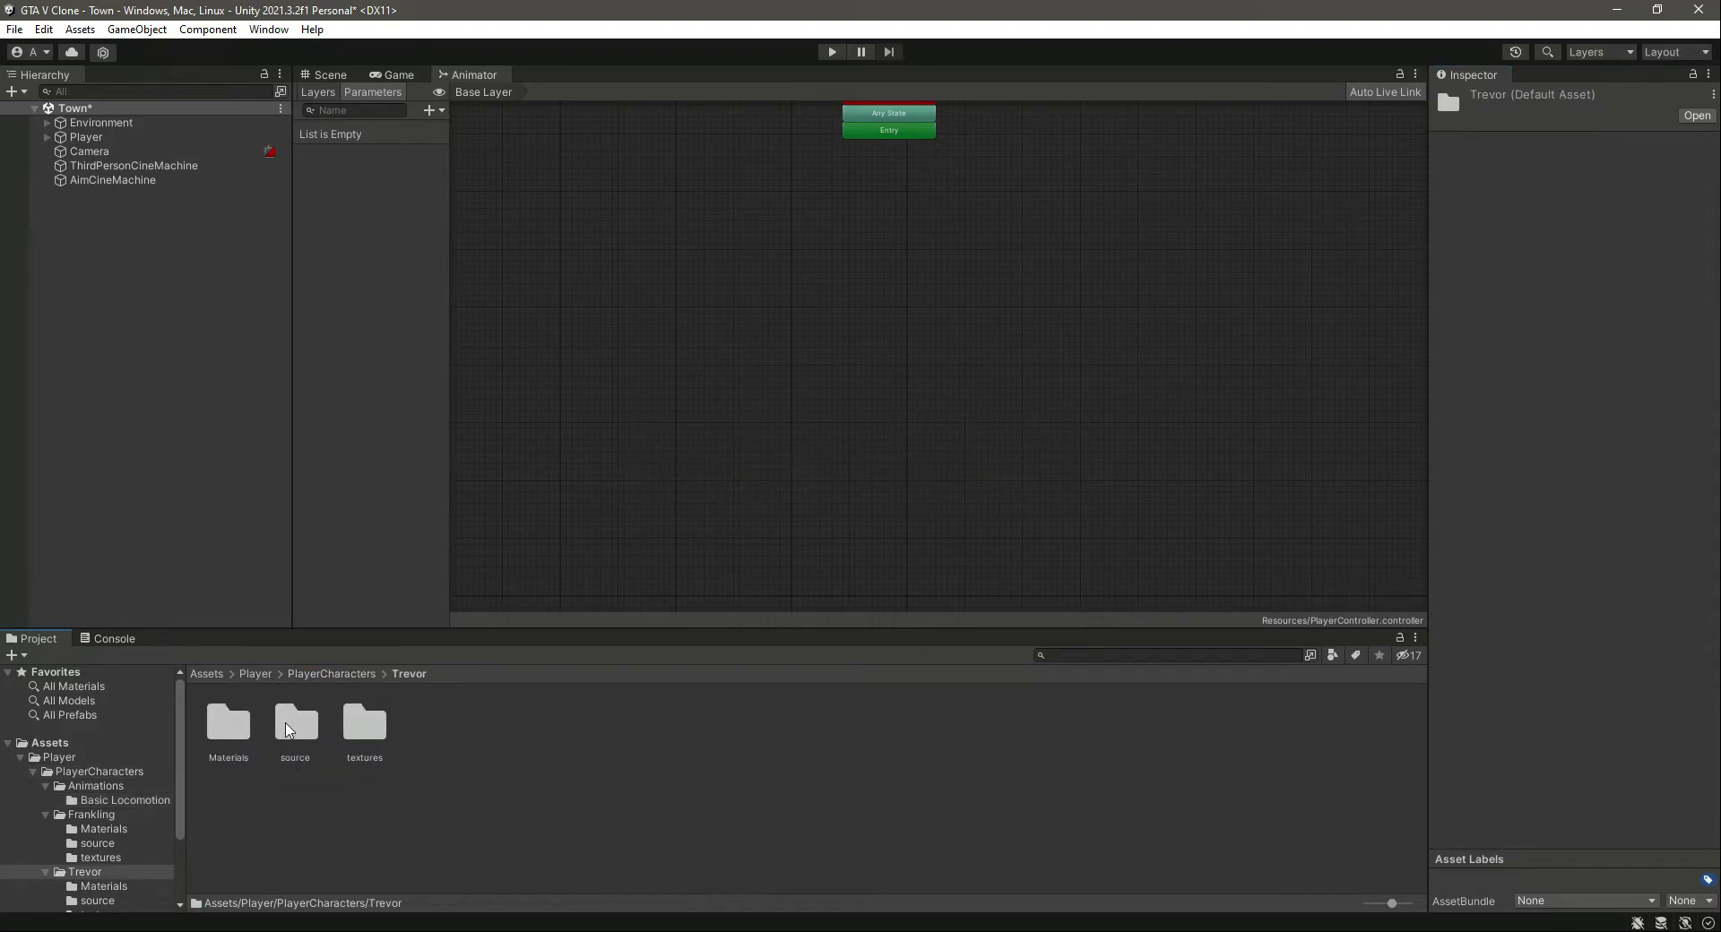
{"action": "double_click", "coordinate": [289, 727]}
{"action": "left_click", "coordinate": [219, 721]}
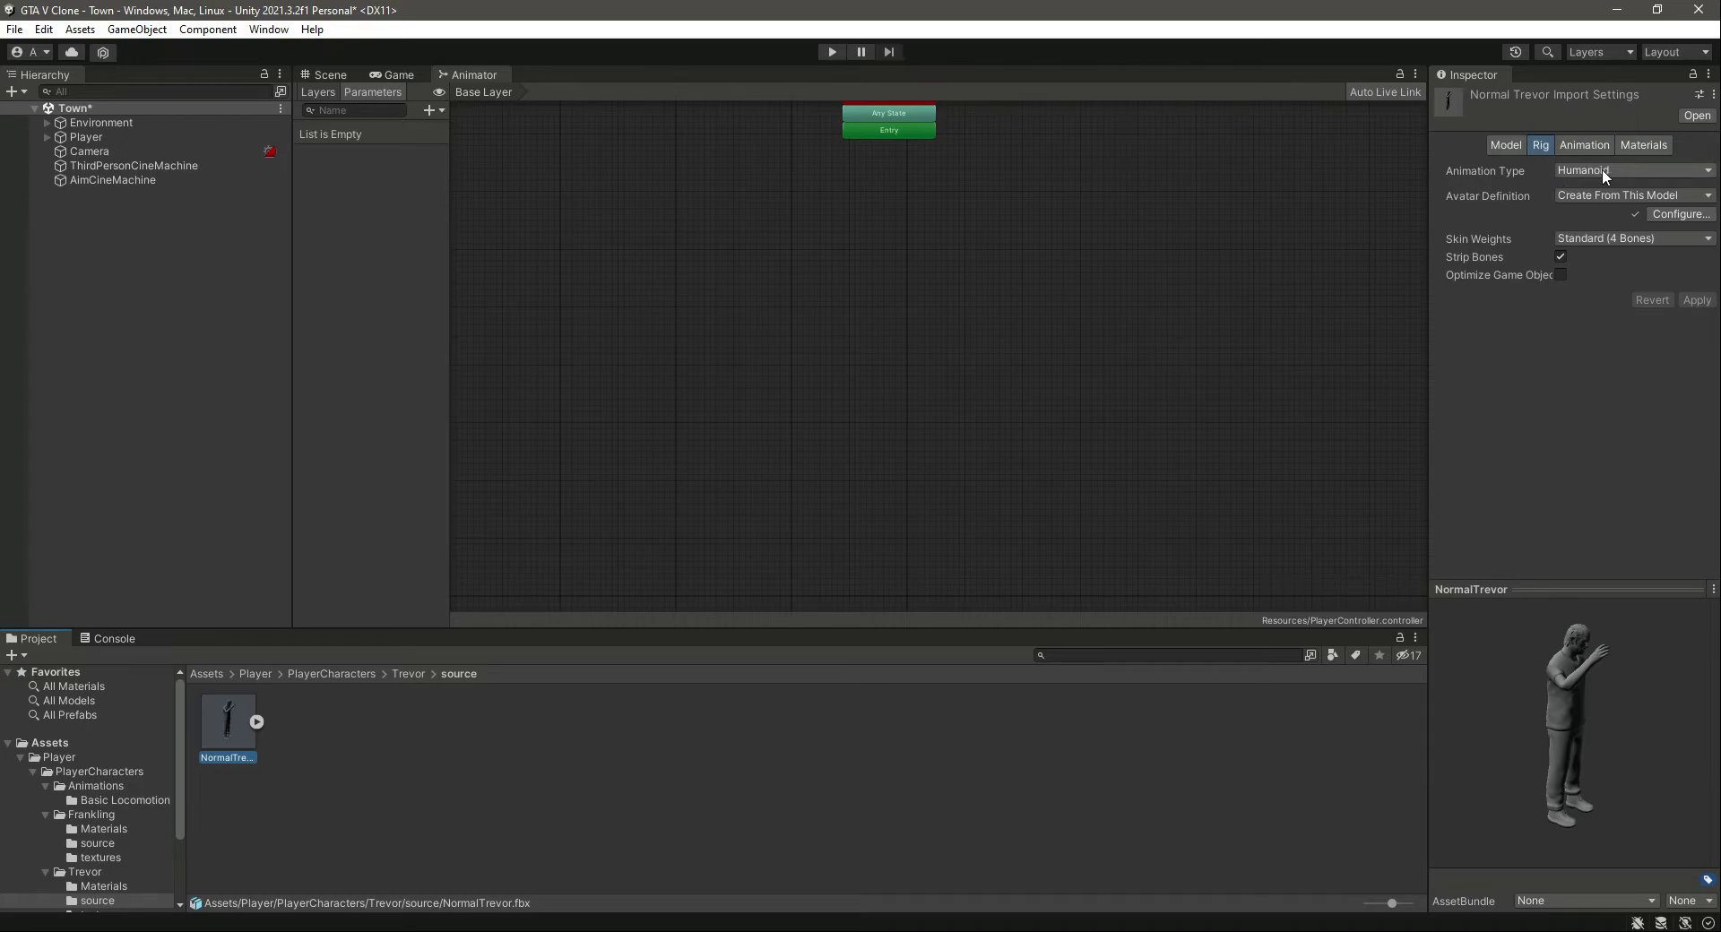
{"action": "left_click", "coordinate": [405, 674]}
{"action": "left_click", "coordinate": [314, 672]}
{"action": "double_click", "coordinate": [244, 716]}
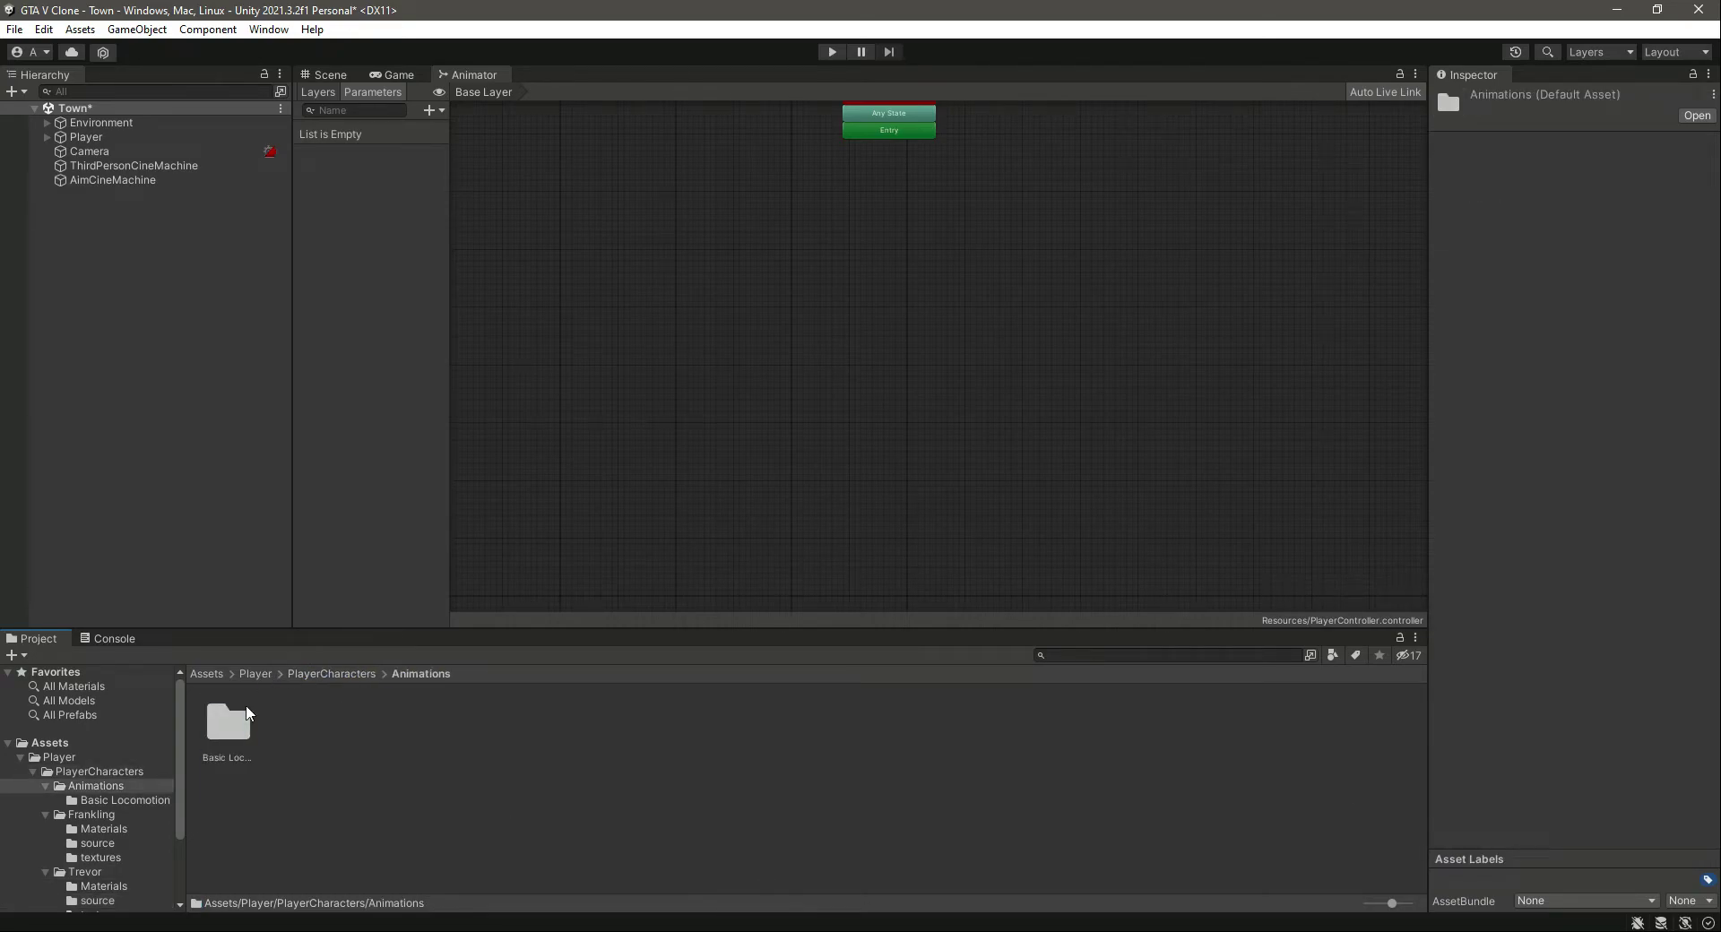
{"action": "double_click", "coordinate": [249, 714]}
{"action": "left_click", "coordinate": [242, 722]}
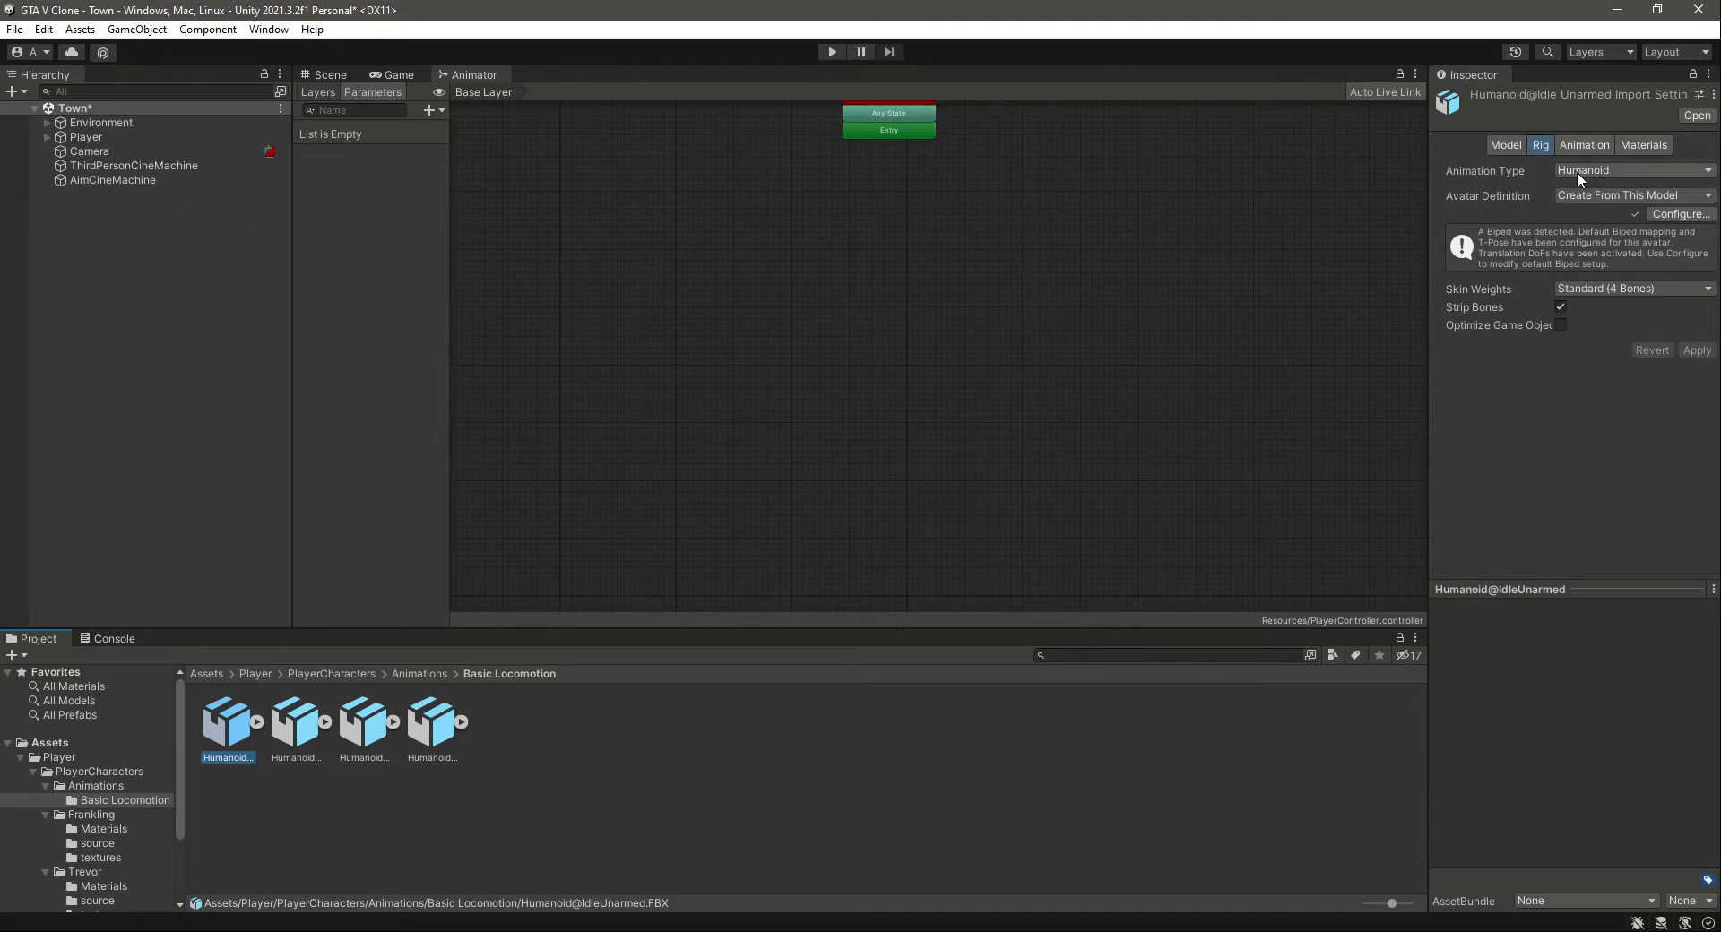
Play RunFastForwardUnarmed in the animation preview on the Player character model
{"action": "left_click", "coordinate": [291, 721]}
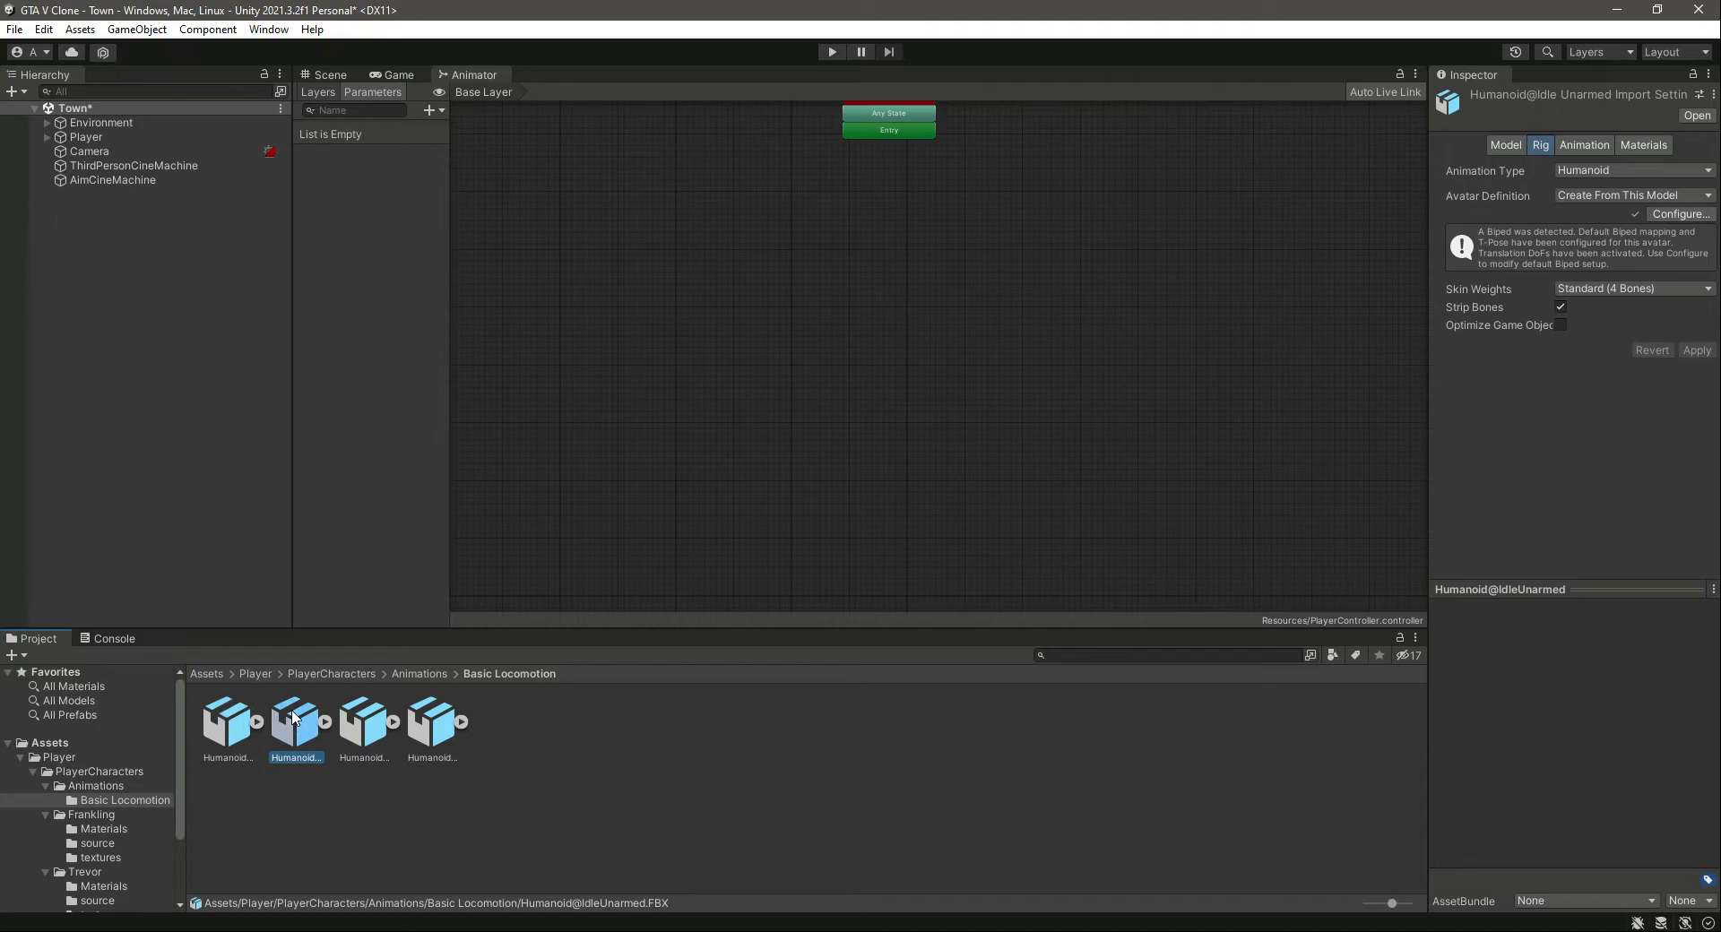
{"action": "left_click", "coordinate": [358, 721]}
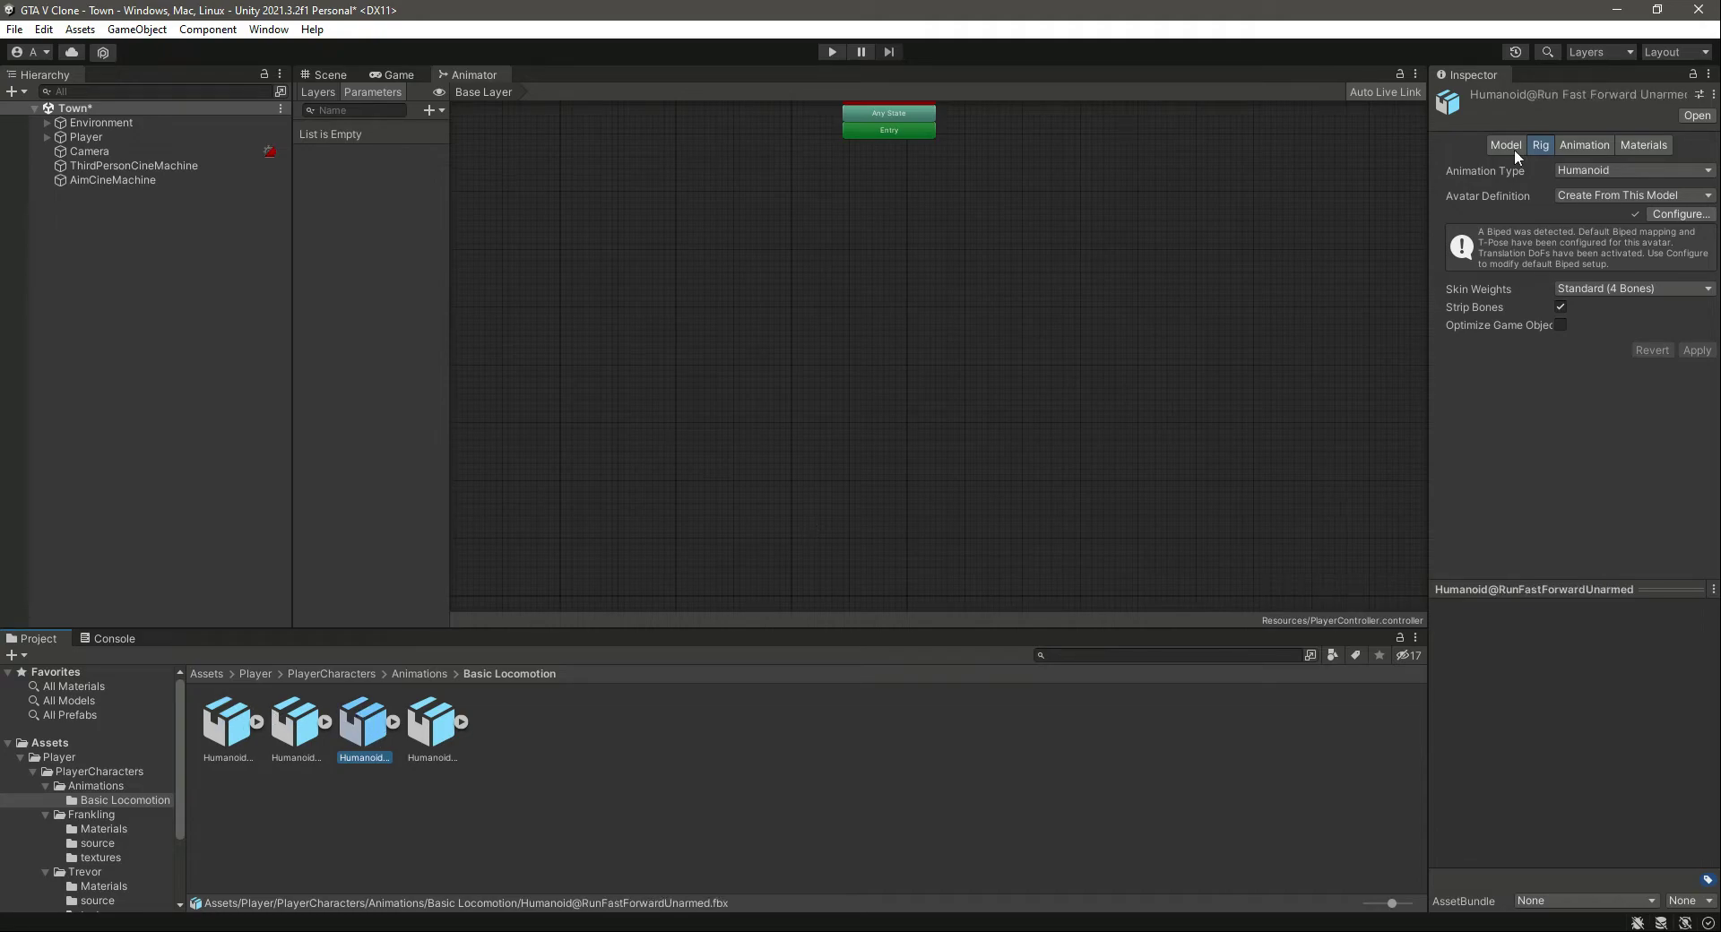
{"action": "left_click", "coordinate": [1590, 144]}
{"action": "left_click", "coordinate": [1441, 608]}
{"action": "left_click_drag", "start_coordinate": [86, 137], "coordinate": [1638, 644]}
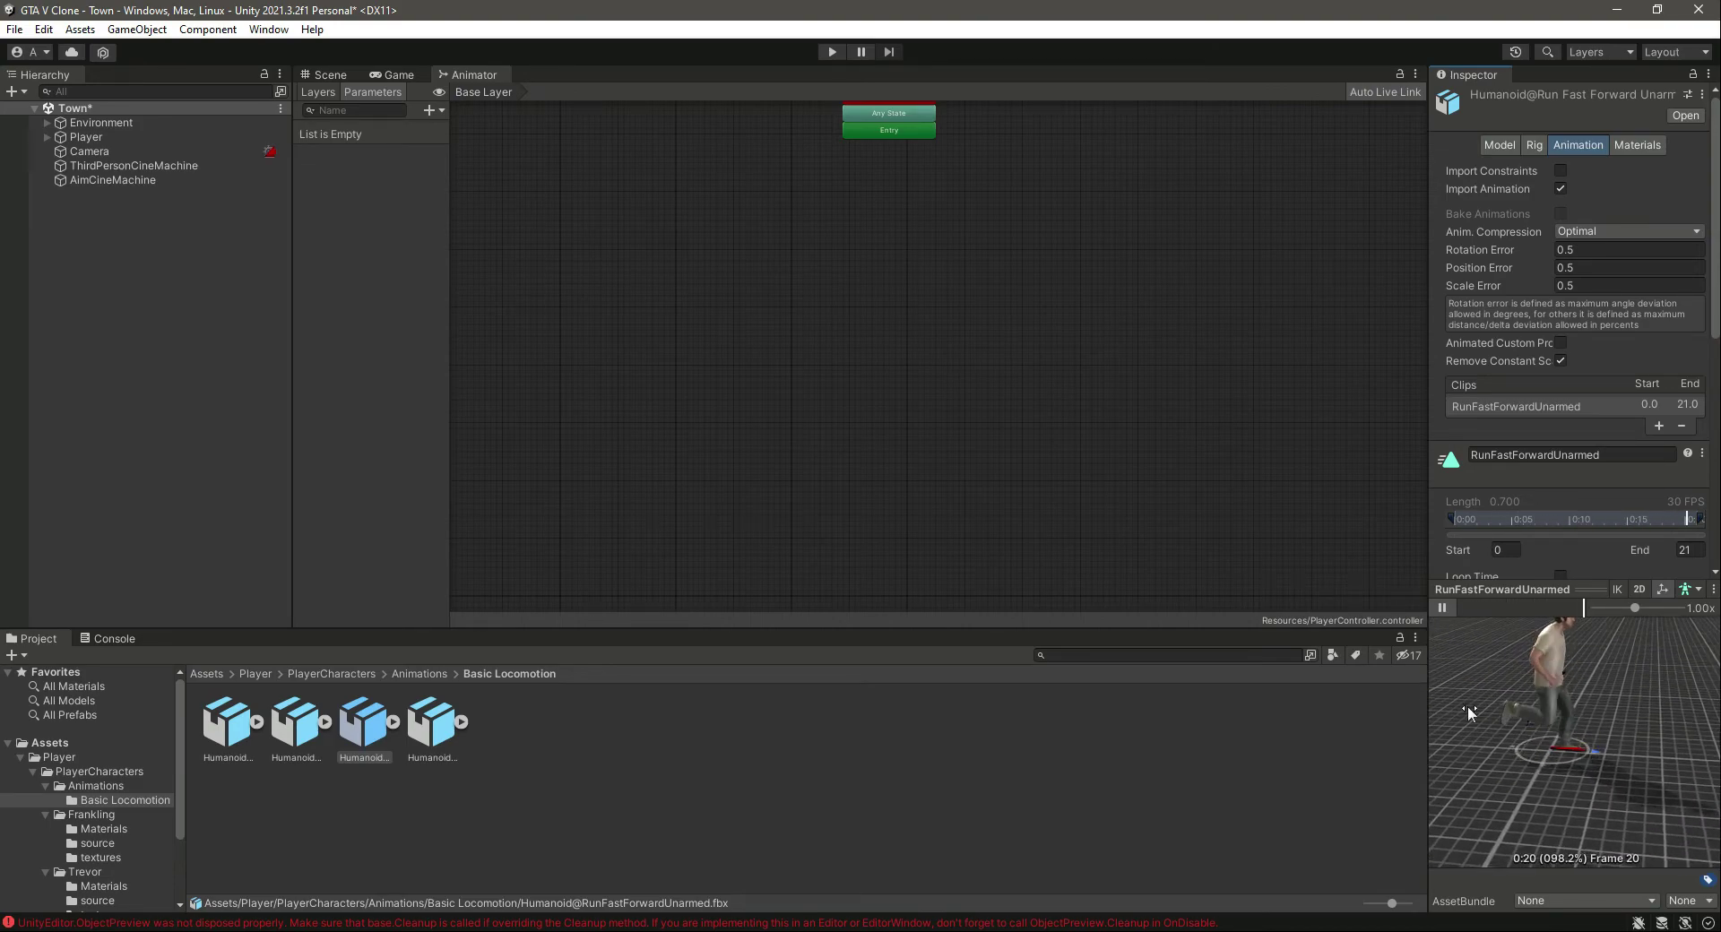
Preview JumpToApexUnarmed from a front view, then pause it
{"action": "left_click", "coordinate": [295, 721]}
{"action": "left_click_drag", "start_coordinate": [1523, 735], "coordinate": [1606, 750]}
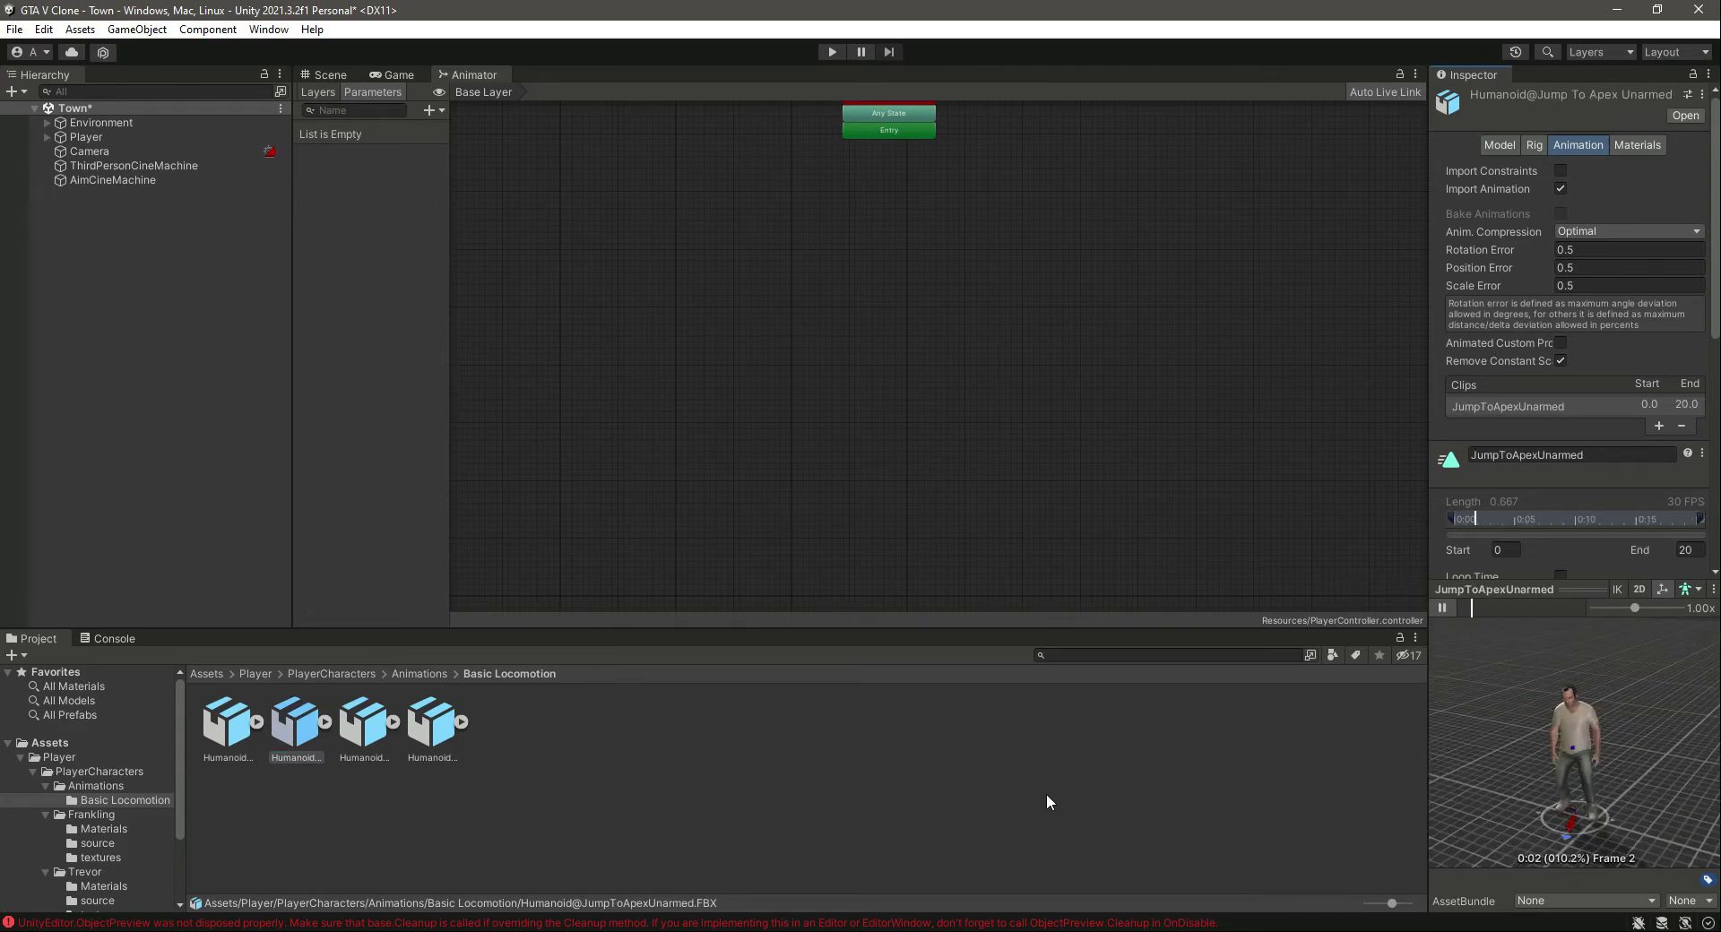
{"action": "scroll", "coordinate": [1593, 464], "scroll_direction": "down", "scroll_amount": 3}
{"action": "left_click", "coordinate": [1445, 607]}
Play IdleUnarmed in the preview from front and side angles, then clear the selection
{"action": "key", "text": "Left"}
{"action": "left_click", "coordinate": [1444, 607]}
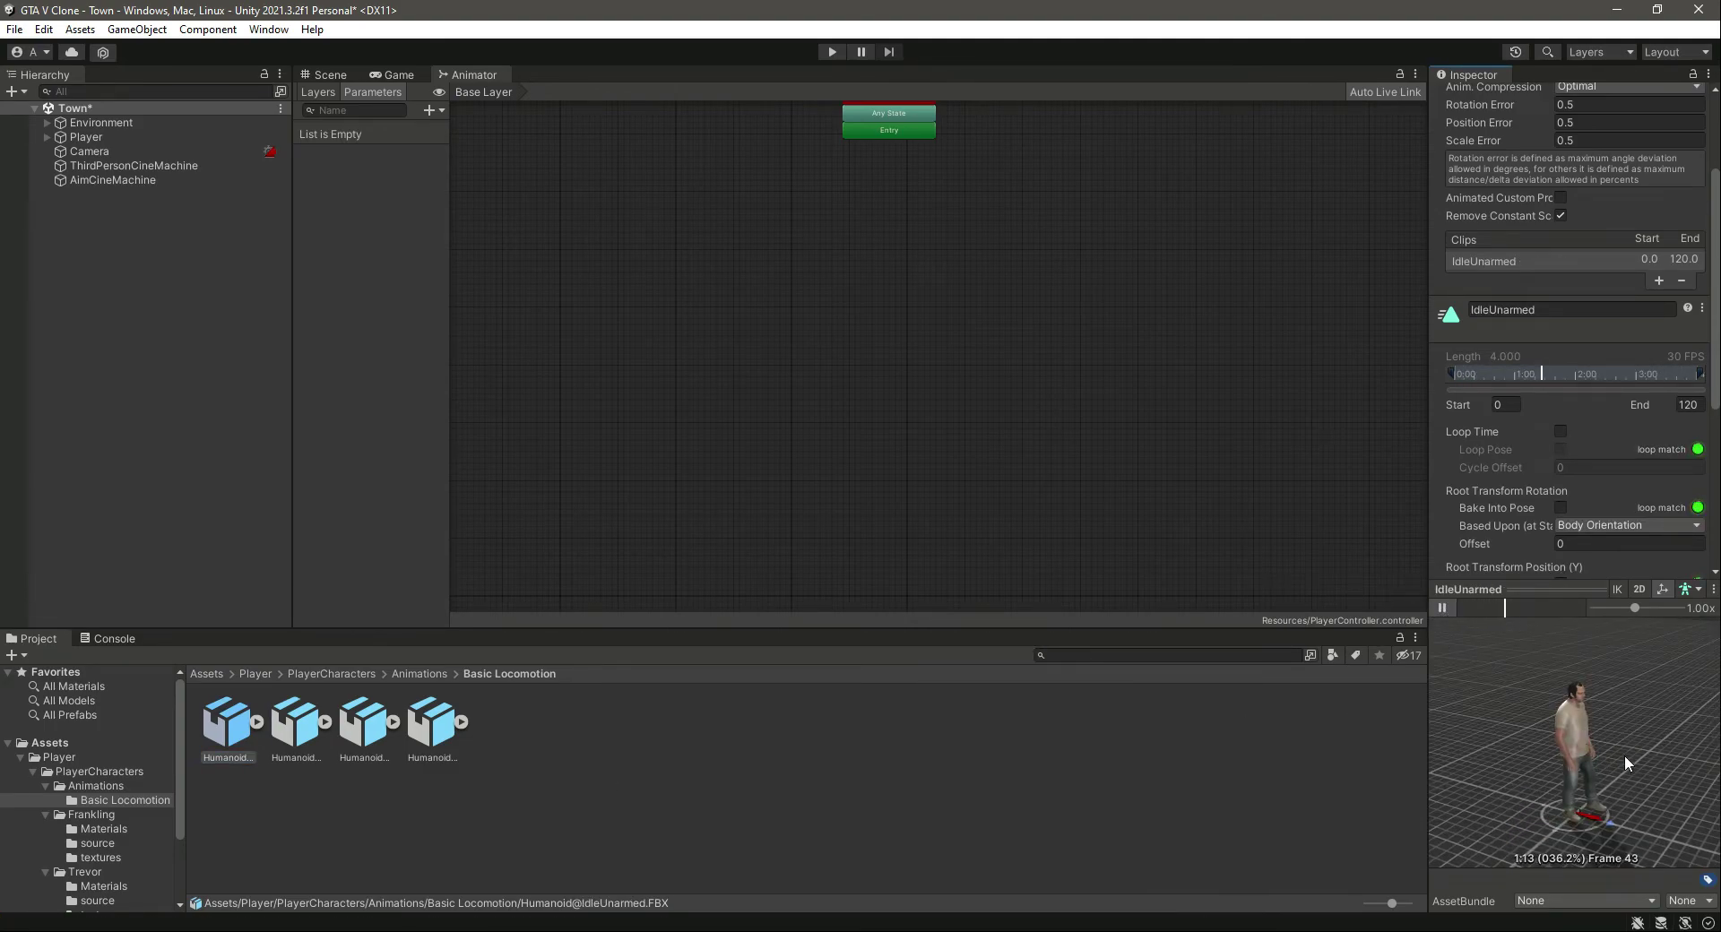
{"action": "left_click_drag", "start_coordinate": [1624, 760], "coordinate": [1580, 740]}
{"action": "scroll", "coordinate": [1580, 741], "scroll_direction": "up", "scroll_amount": 3}
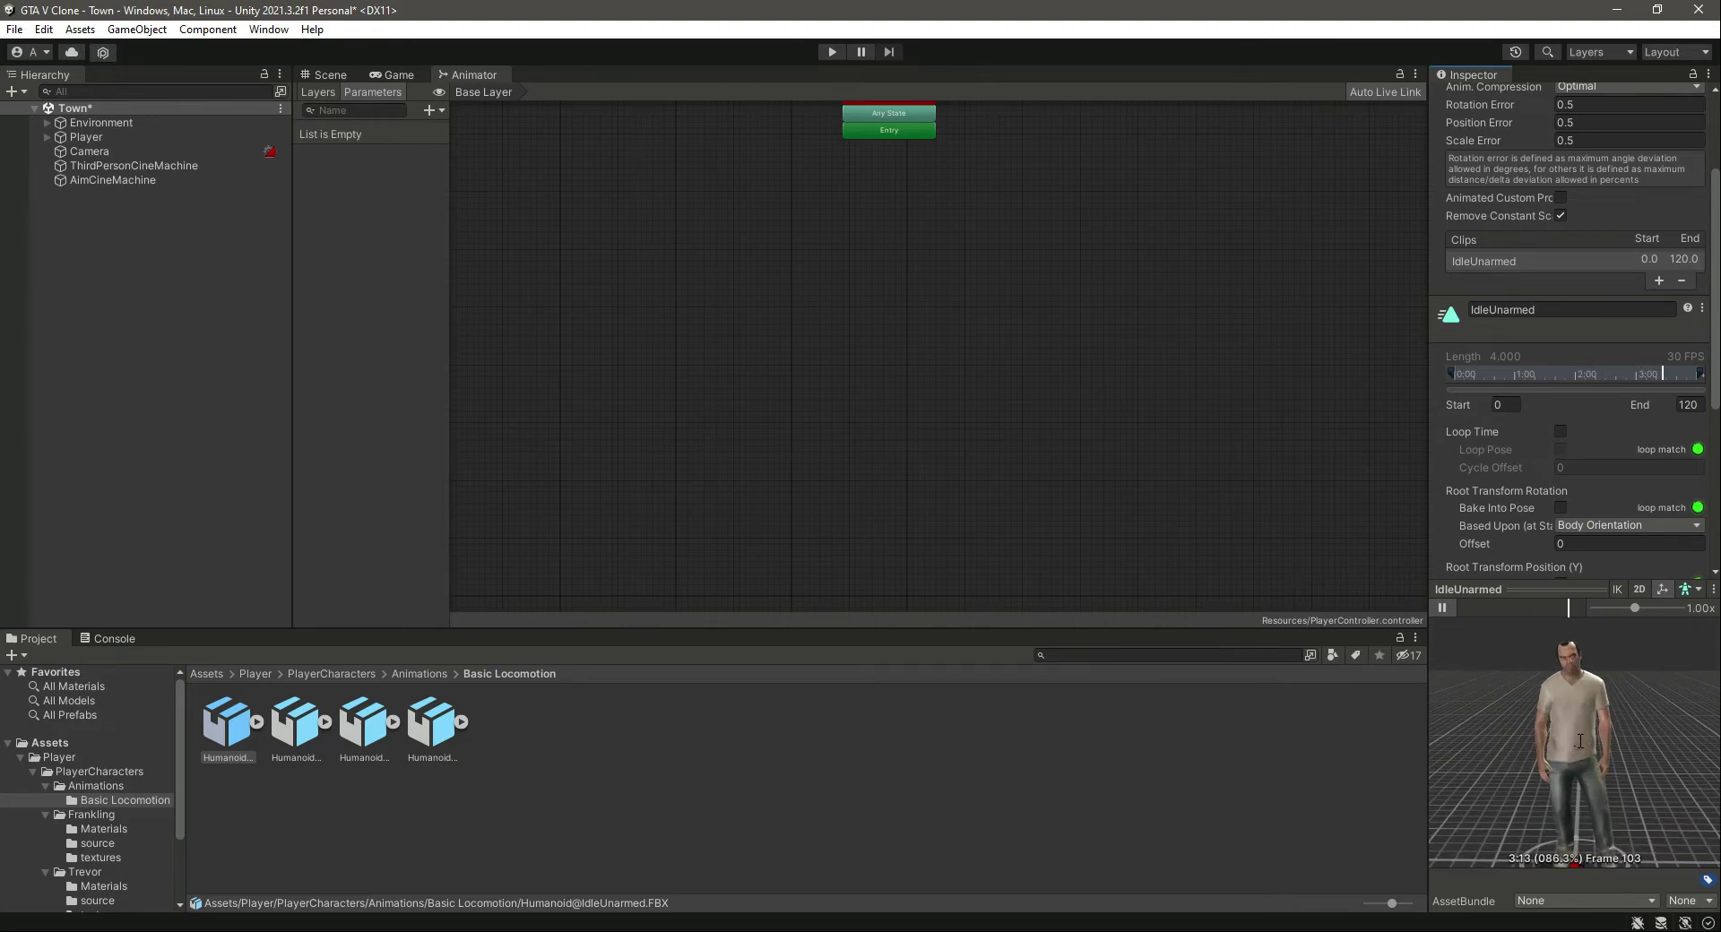
{"action": "scroll", "coordinate": [1580, 740], "scroll_direction": "up", "scroll_amount": 2}
{"action": "scroll", "coordinate": [1580, 740], "scroll_direction": "down", "scroll_amount": 5}
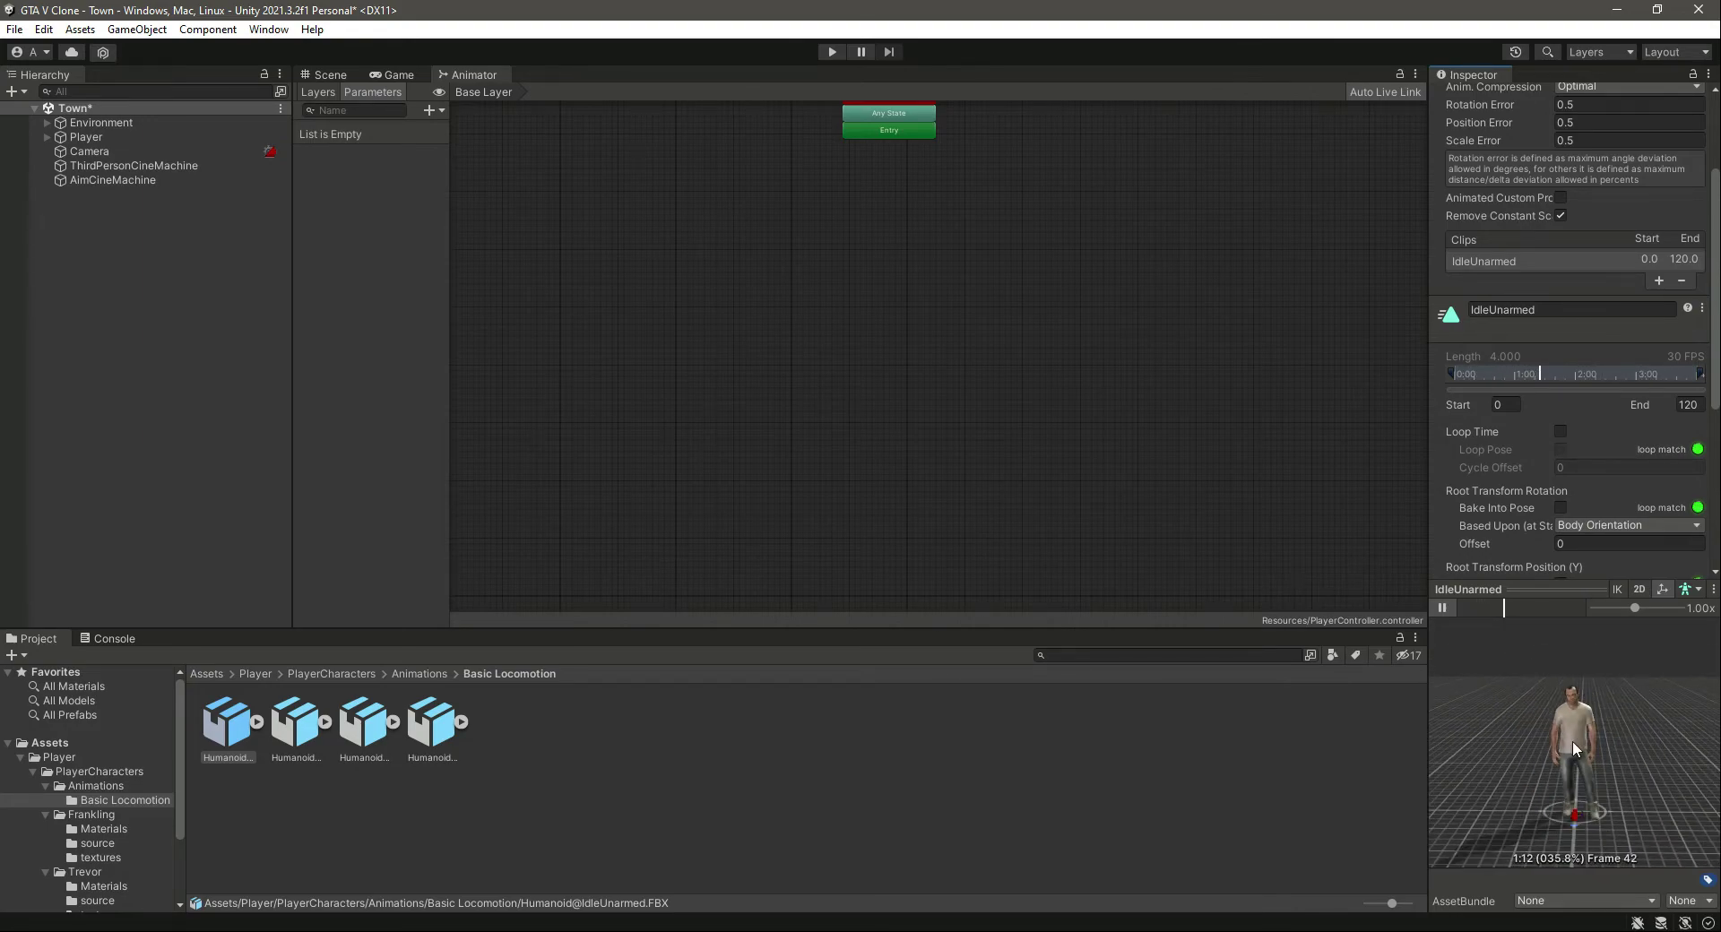
{"action": "left_click_drag", "start_coordinate": [1507, 787], "coordinate": [1654, 817]}
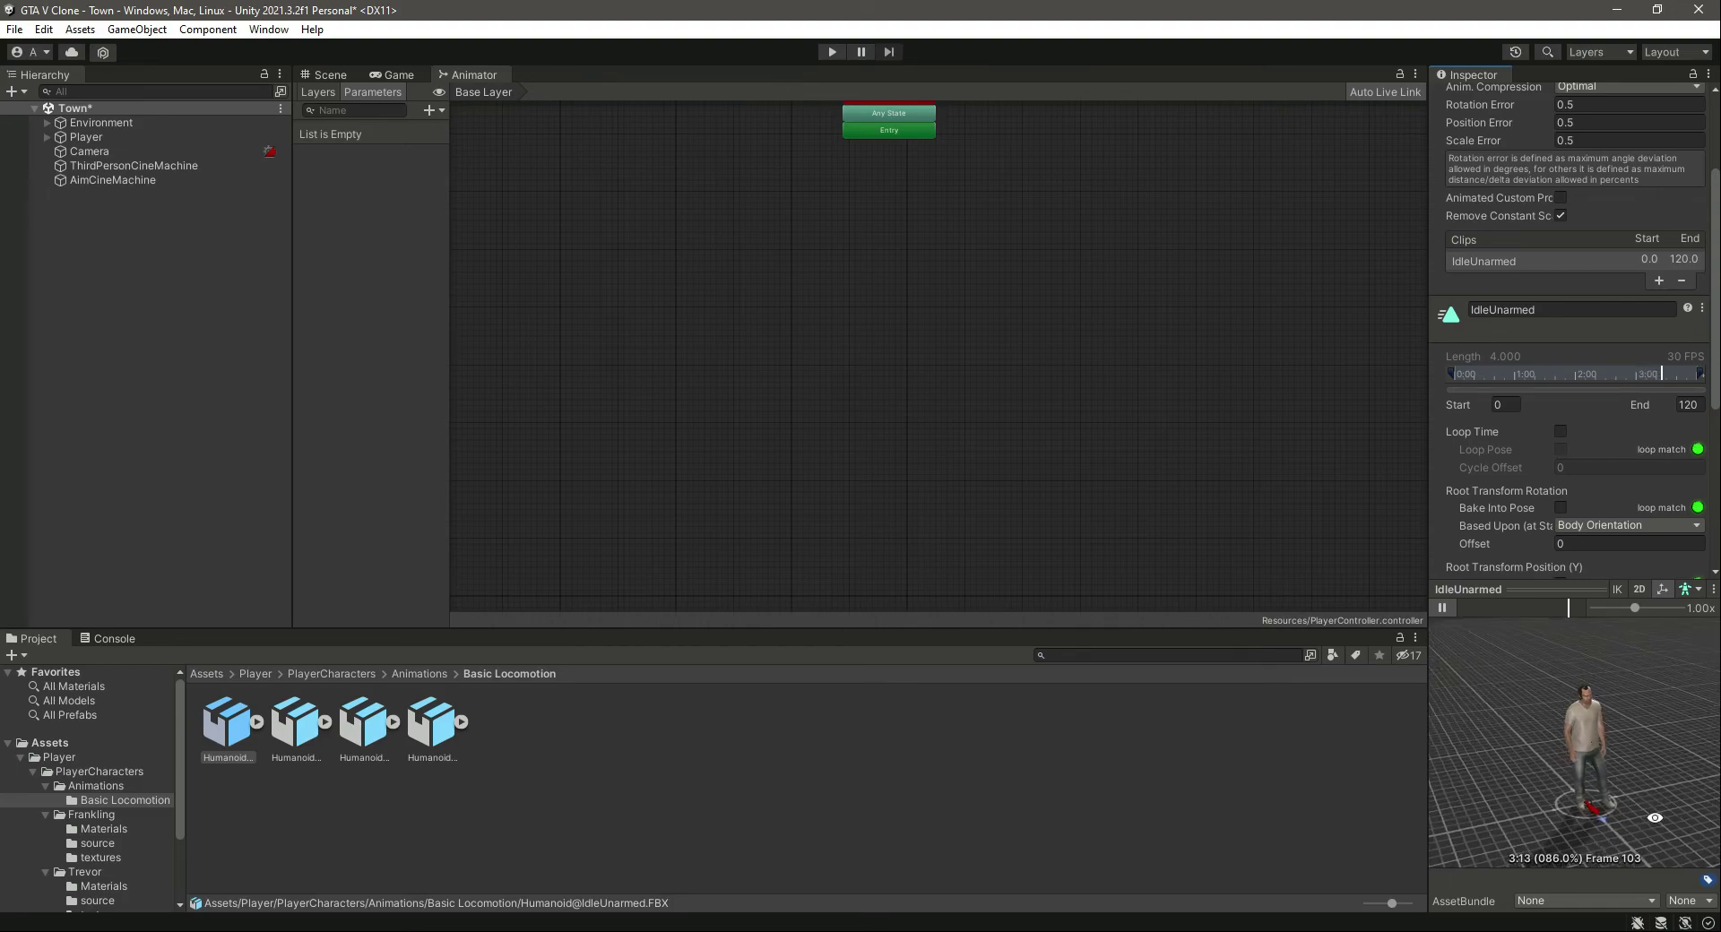
{"action": "left_click", "coordinate": [670, 798]}
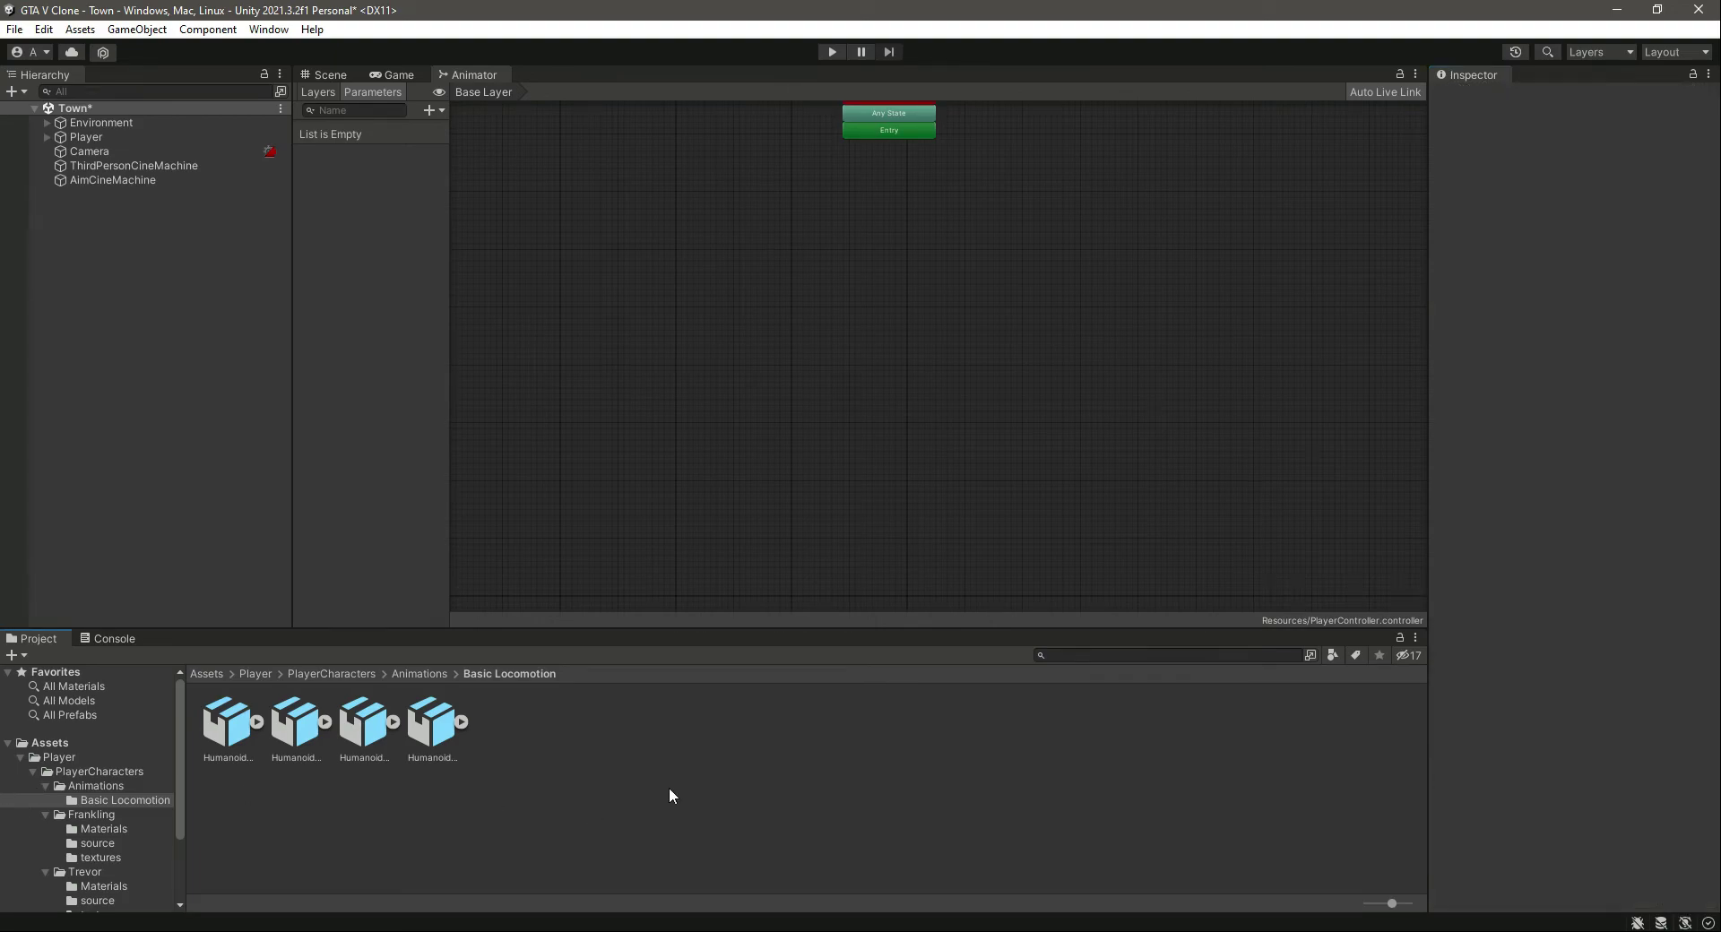
Place IdleUnarmed as the default state below Entry and enable and apply Loop Time on its clip
{"action": "left_click_drag", "start_coordinate": [232, 726], "coordinate": [468, 527]}
{"action": "left_click_drag", "start_coordinate": [835, 242], "coordinate": [902, 203]}
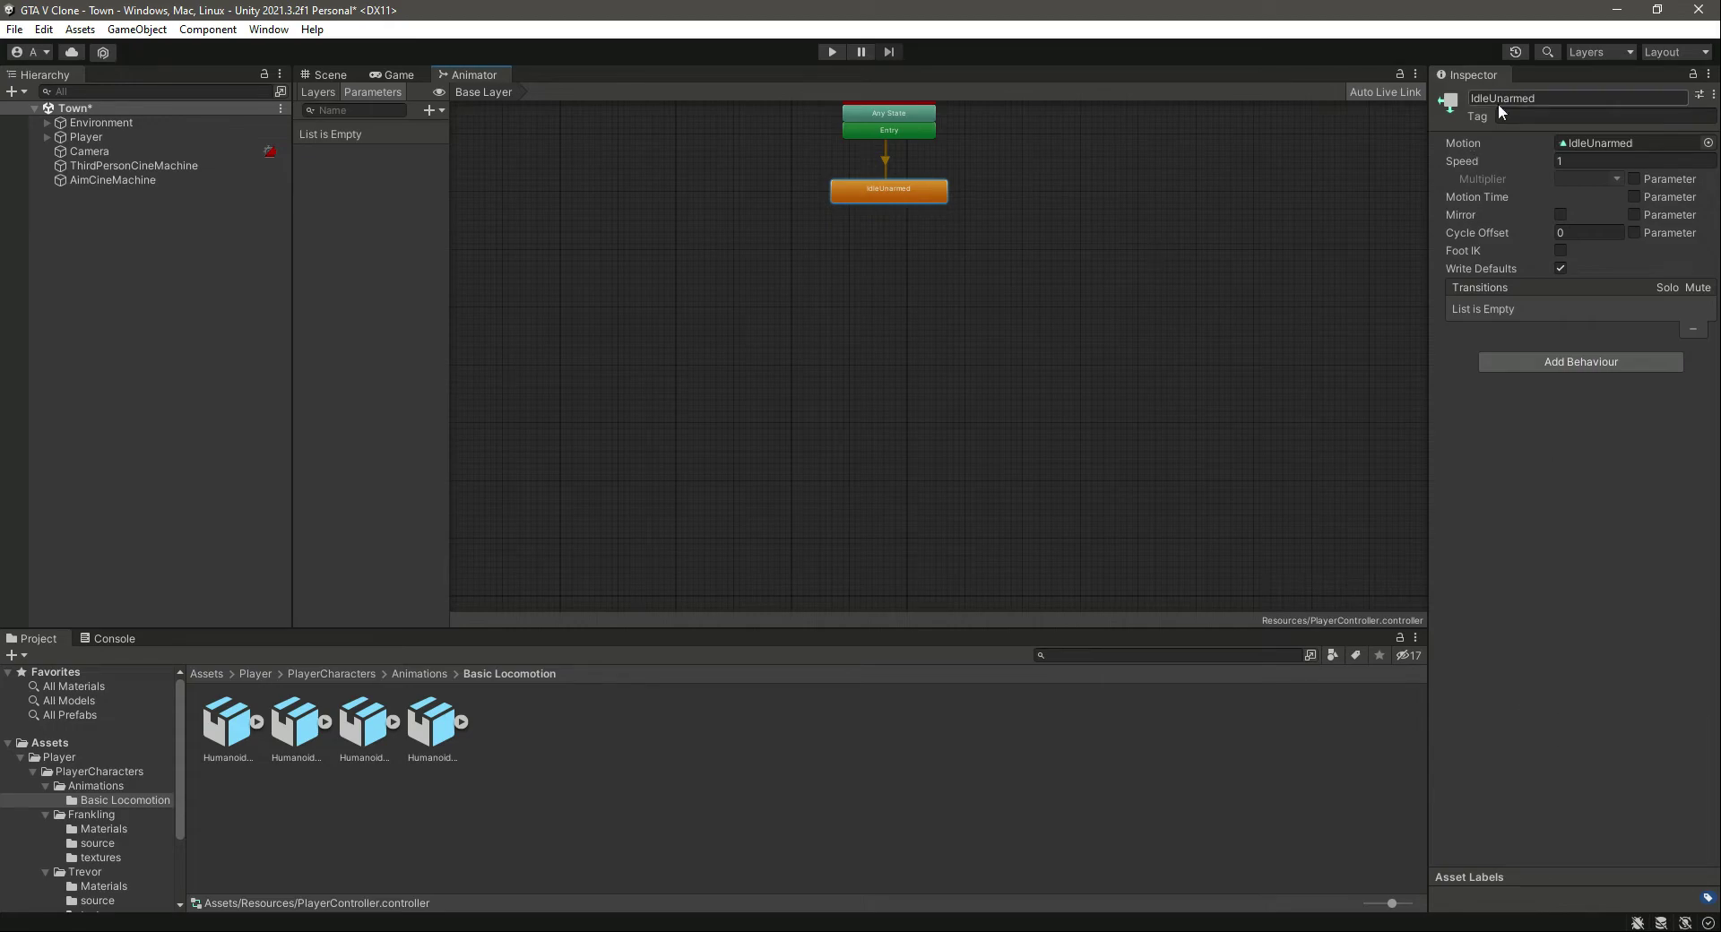
{"action": "double_click", "coordinate": [909, 192]}
{"action": "scroll", "coordinate": [1557, 507], "scroll_direction": "down", "scroll_amount": 5}
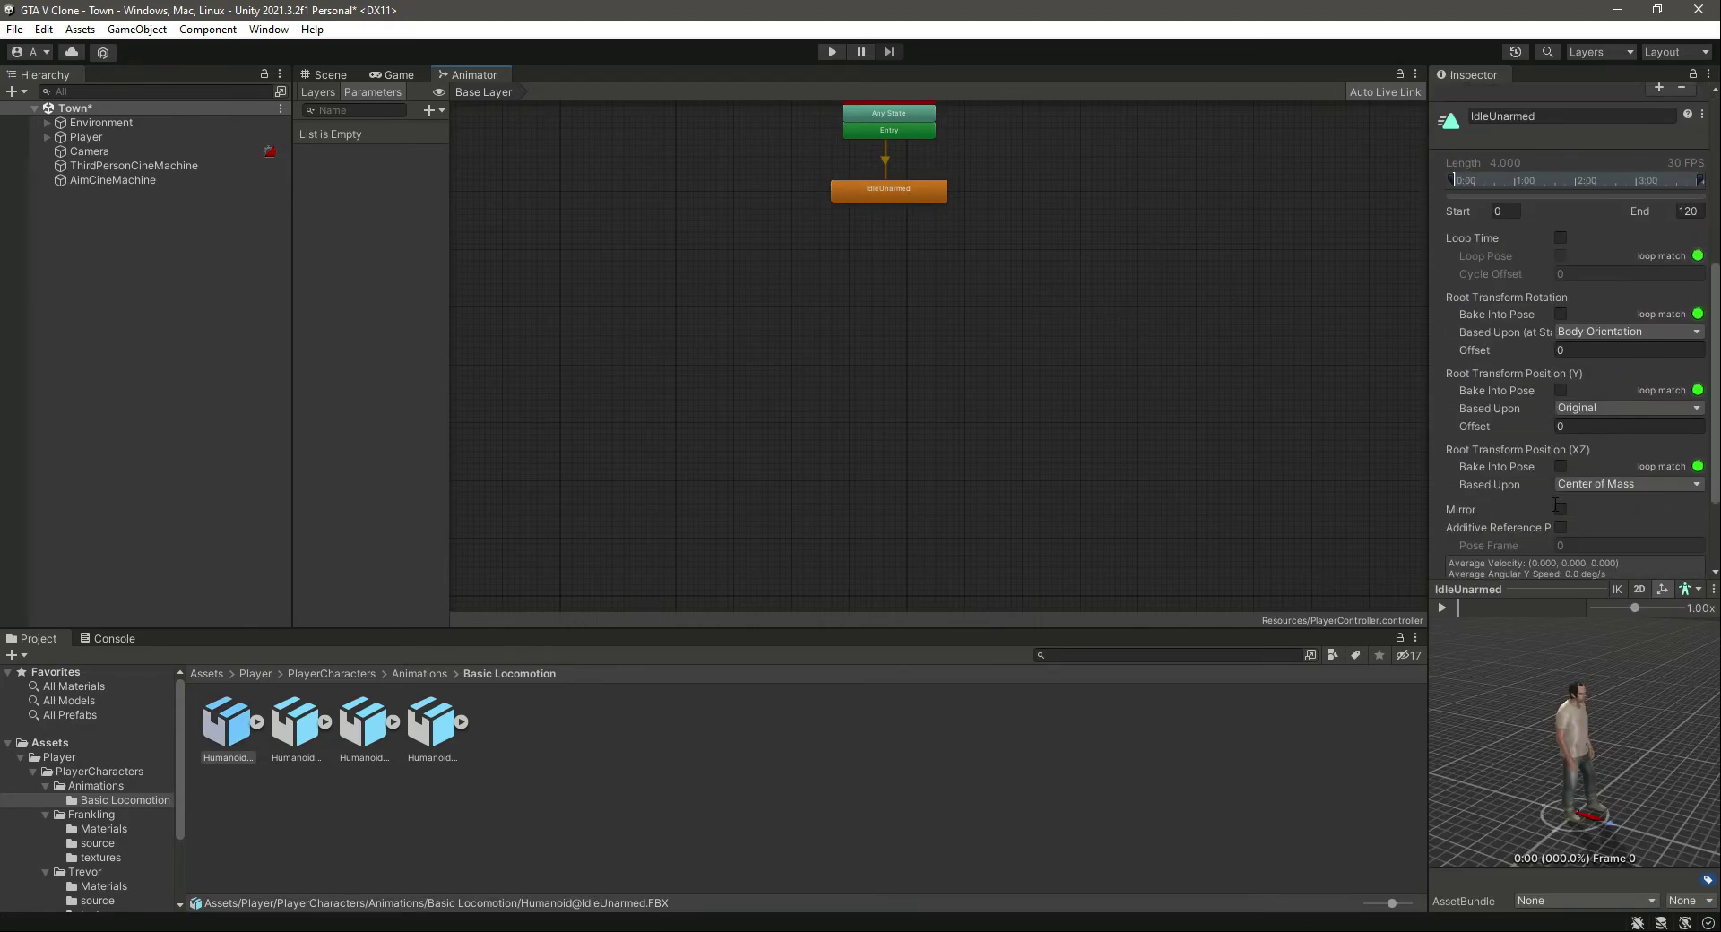
{"action": "left_click", "coordinate": [1560, 239]}
{"action": "scroll", "coordinate": [1611, 534], "scroll_direction": "down", "scroll_amount": 3}
{"action": "left_click", "coordinate": [1685, 562]}
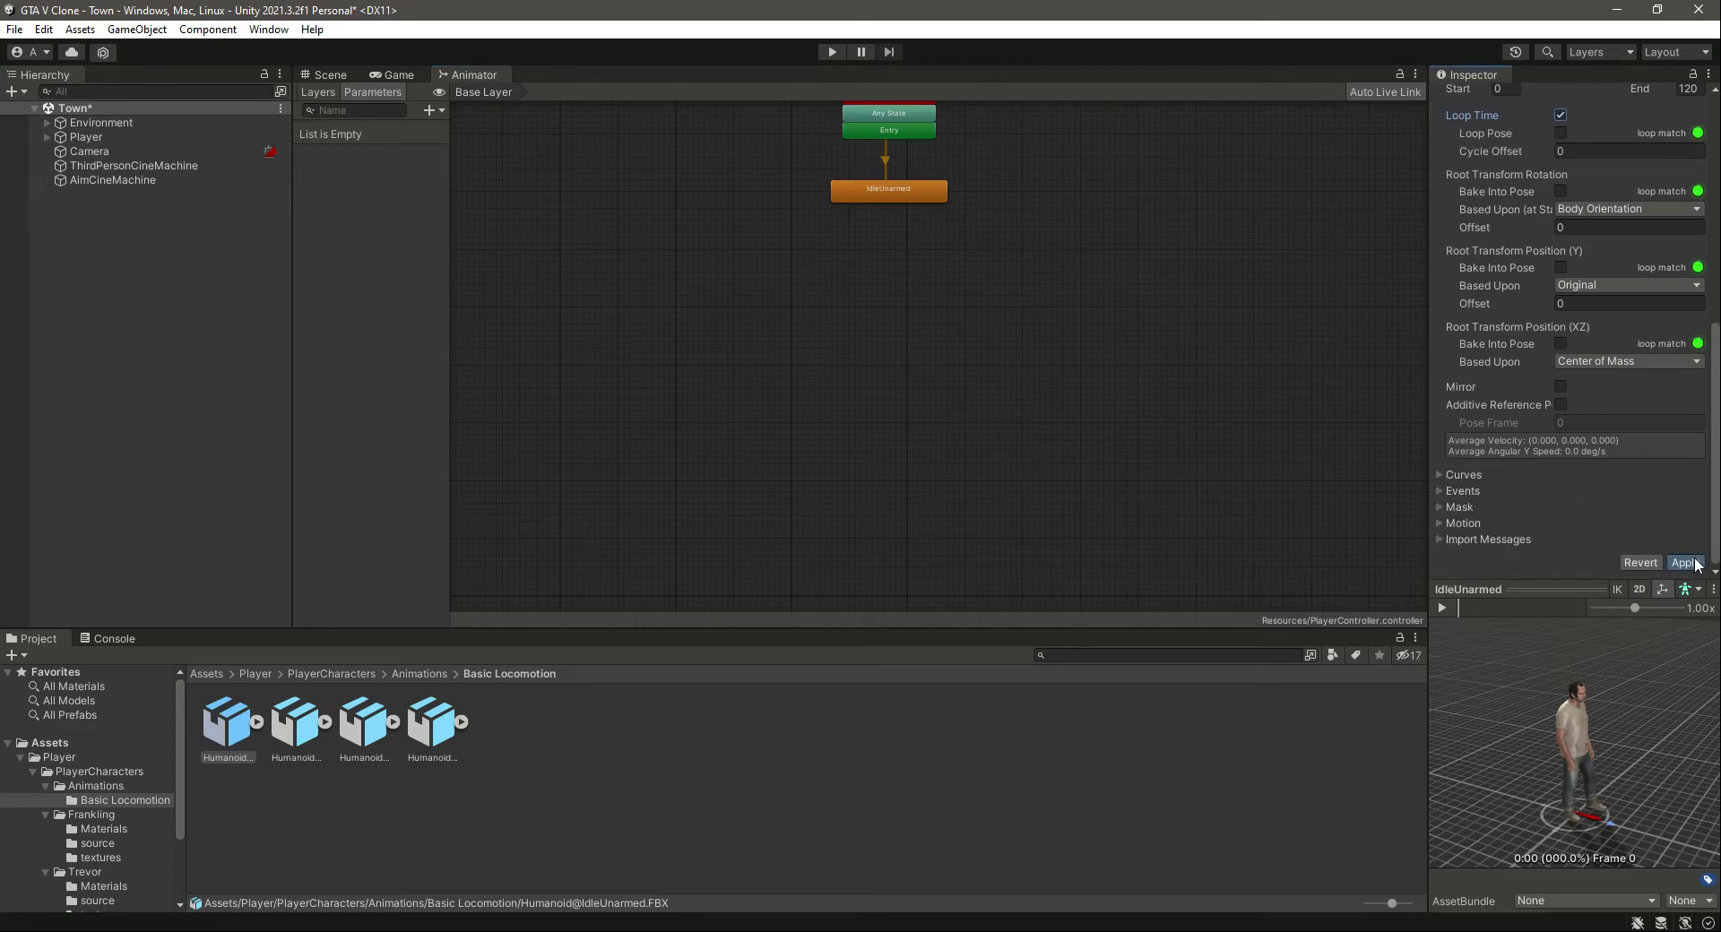
{"action": "left_click", "coordinate": [290, 747]}
{"action": "left_click", "coordinate": [411, 744]}
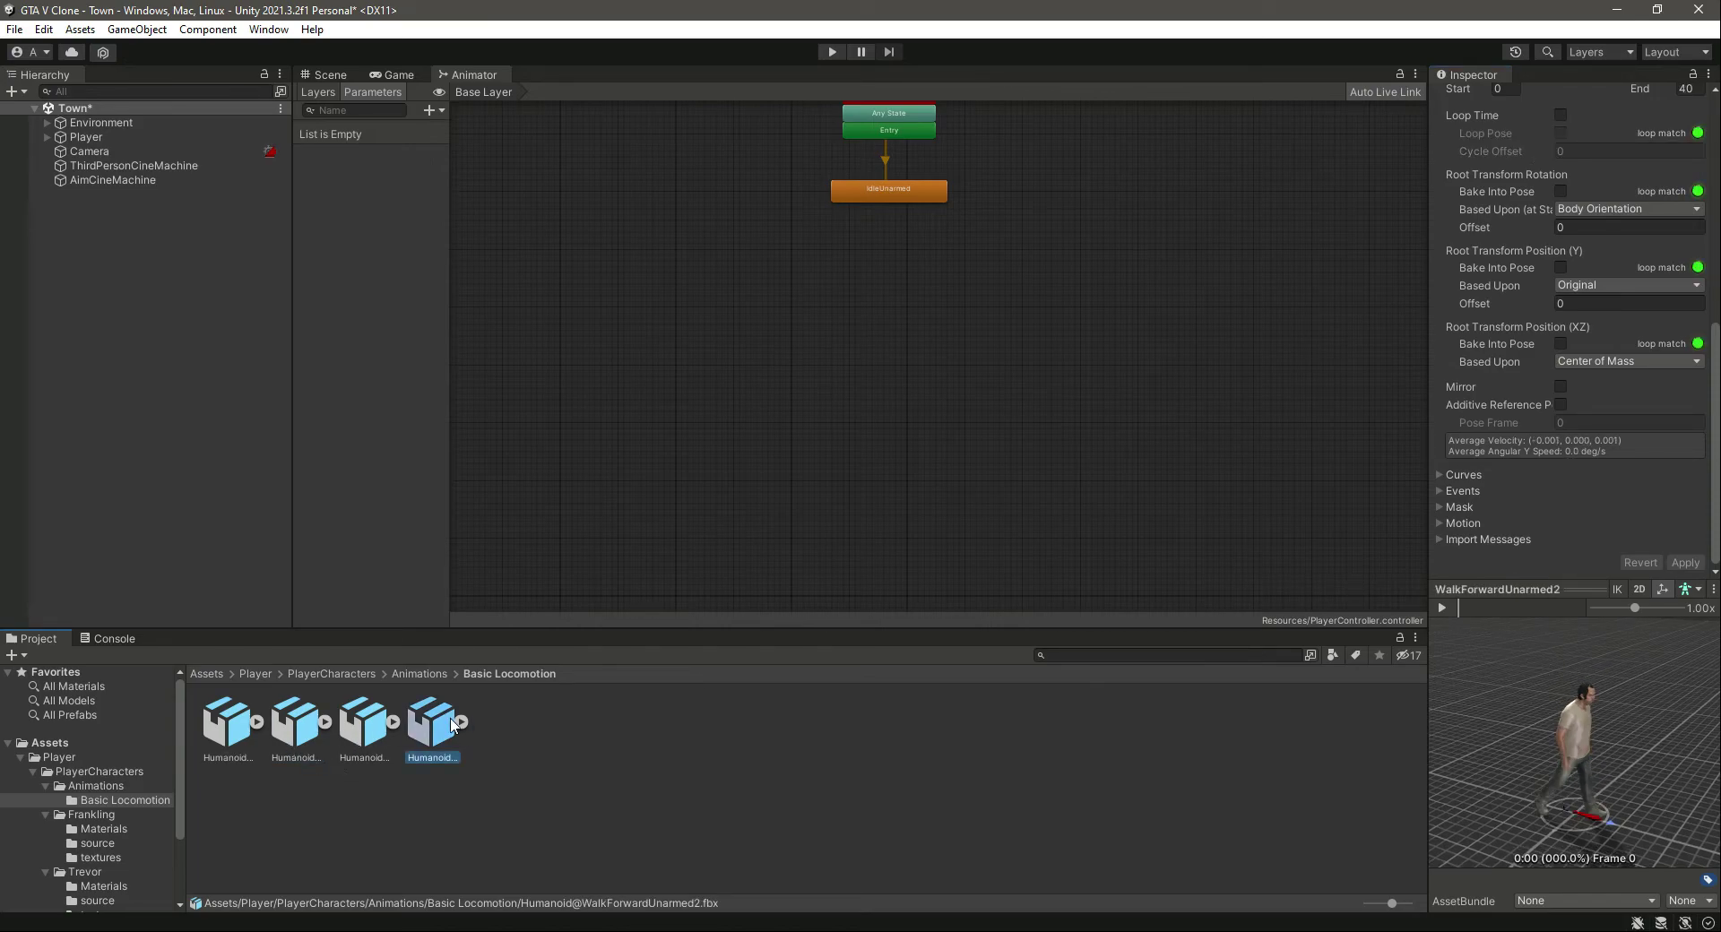
Drop the WalkForward, RunFastForward and JumpToApex FBX clips onto the graph as new states, then save
{"action": "left_click_drag", "start_coordinate": [425, 729], "coordinate": [1051, 276]}
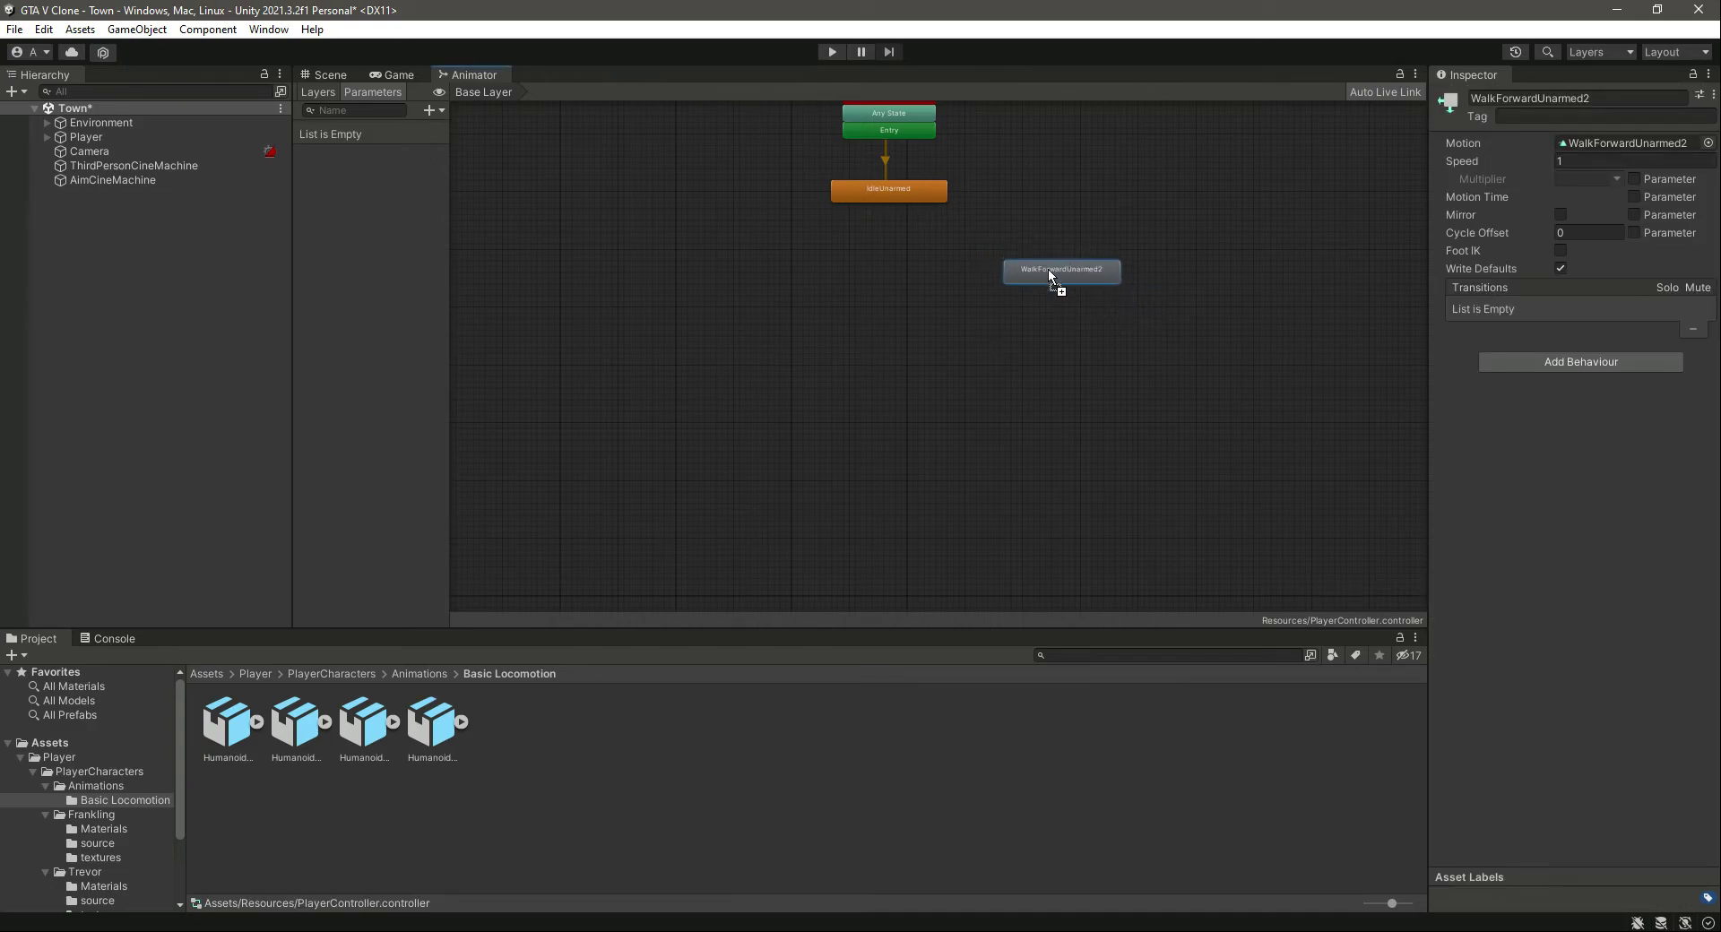
{"action": "left_click", "coordinate": [365, 737]}
{"action": "left_click_drag", "start_coordinate": [365, 737], "coordinate": [1060, 481]}
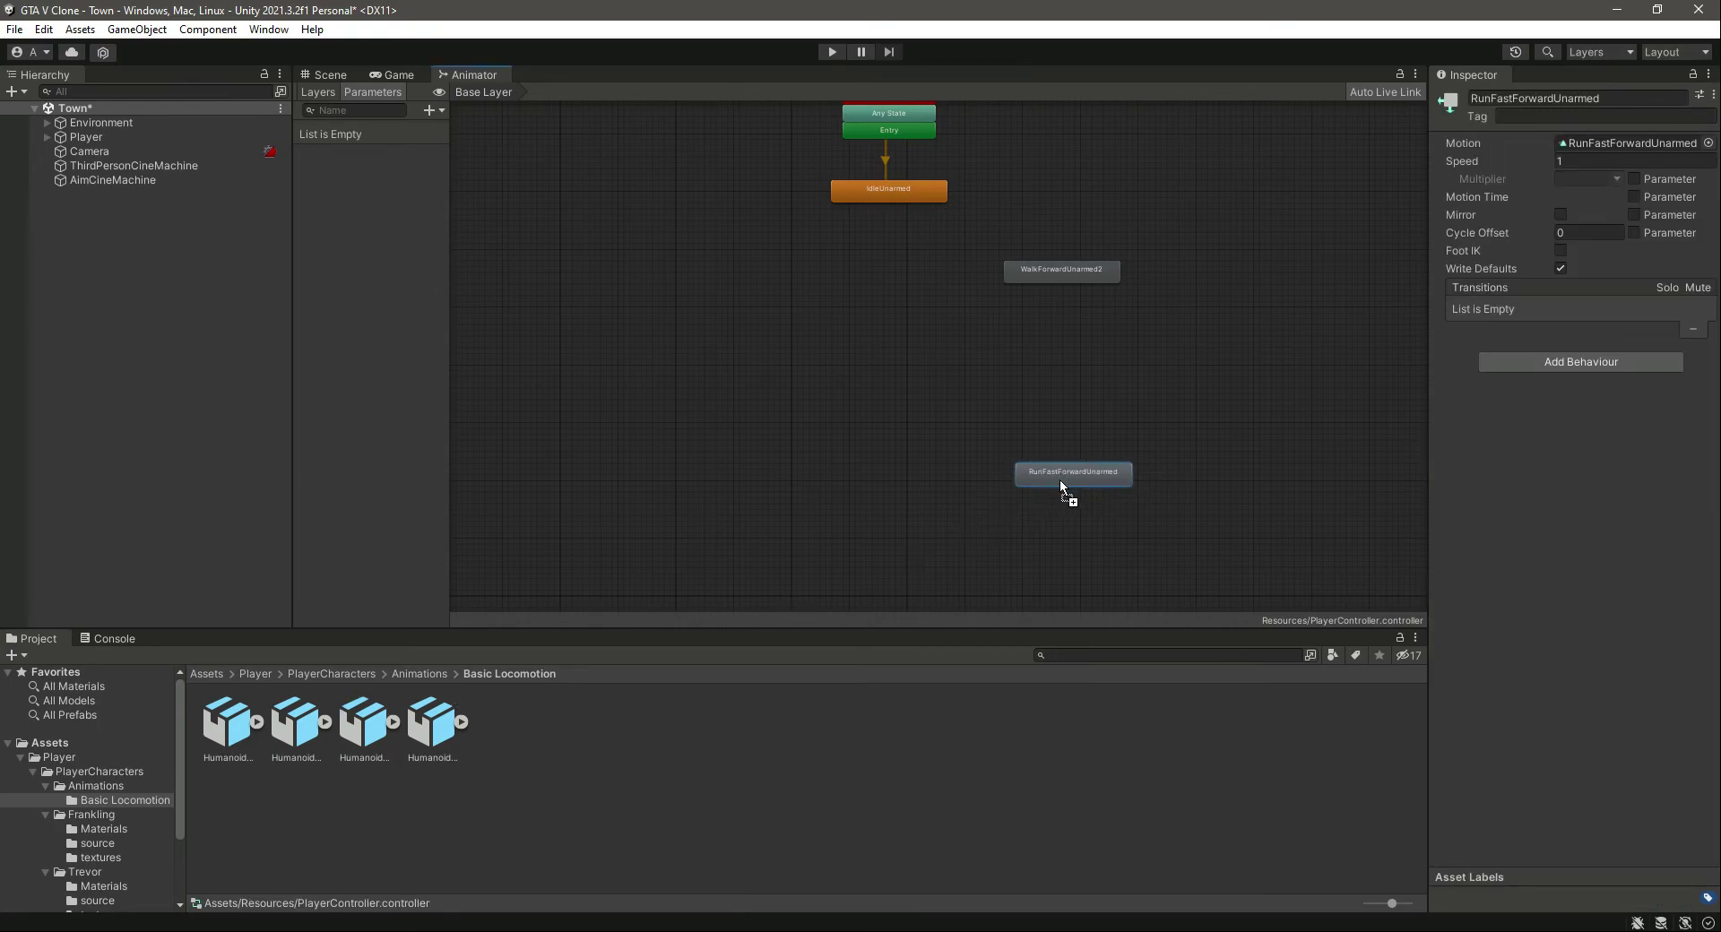
{"action": "left_click_drag", "start_coordinate": [277, 740], "coordinate": [687, 260]}
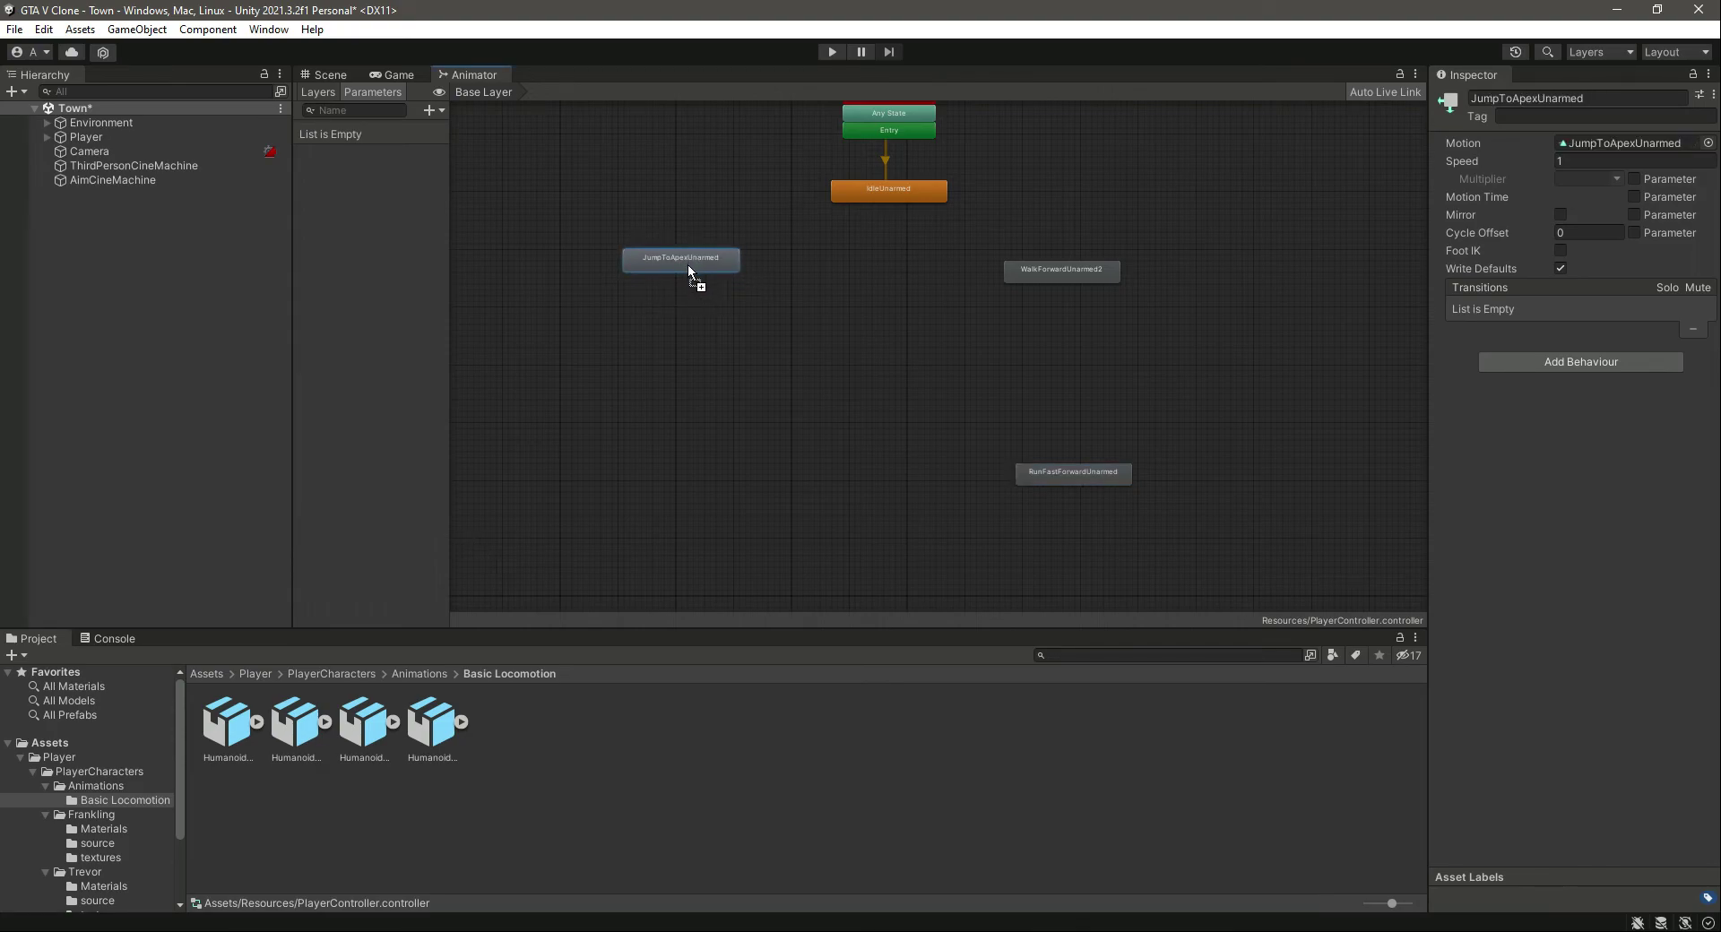
{"action": "key", "text": "ctrl+s"}
{"action": "left_click", "coordinate": [847, 443]}
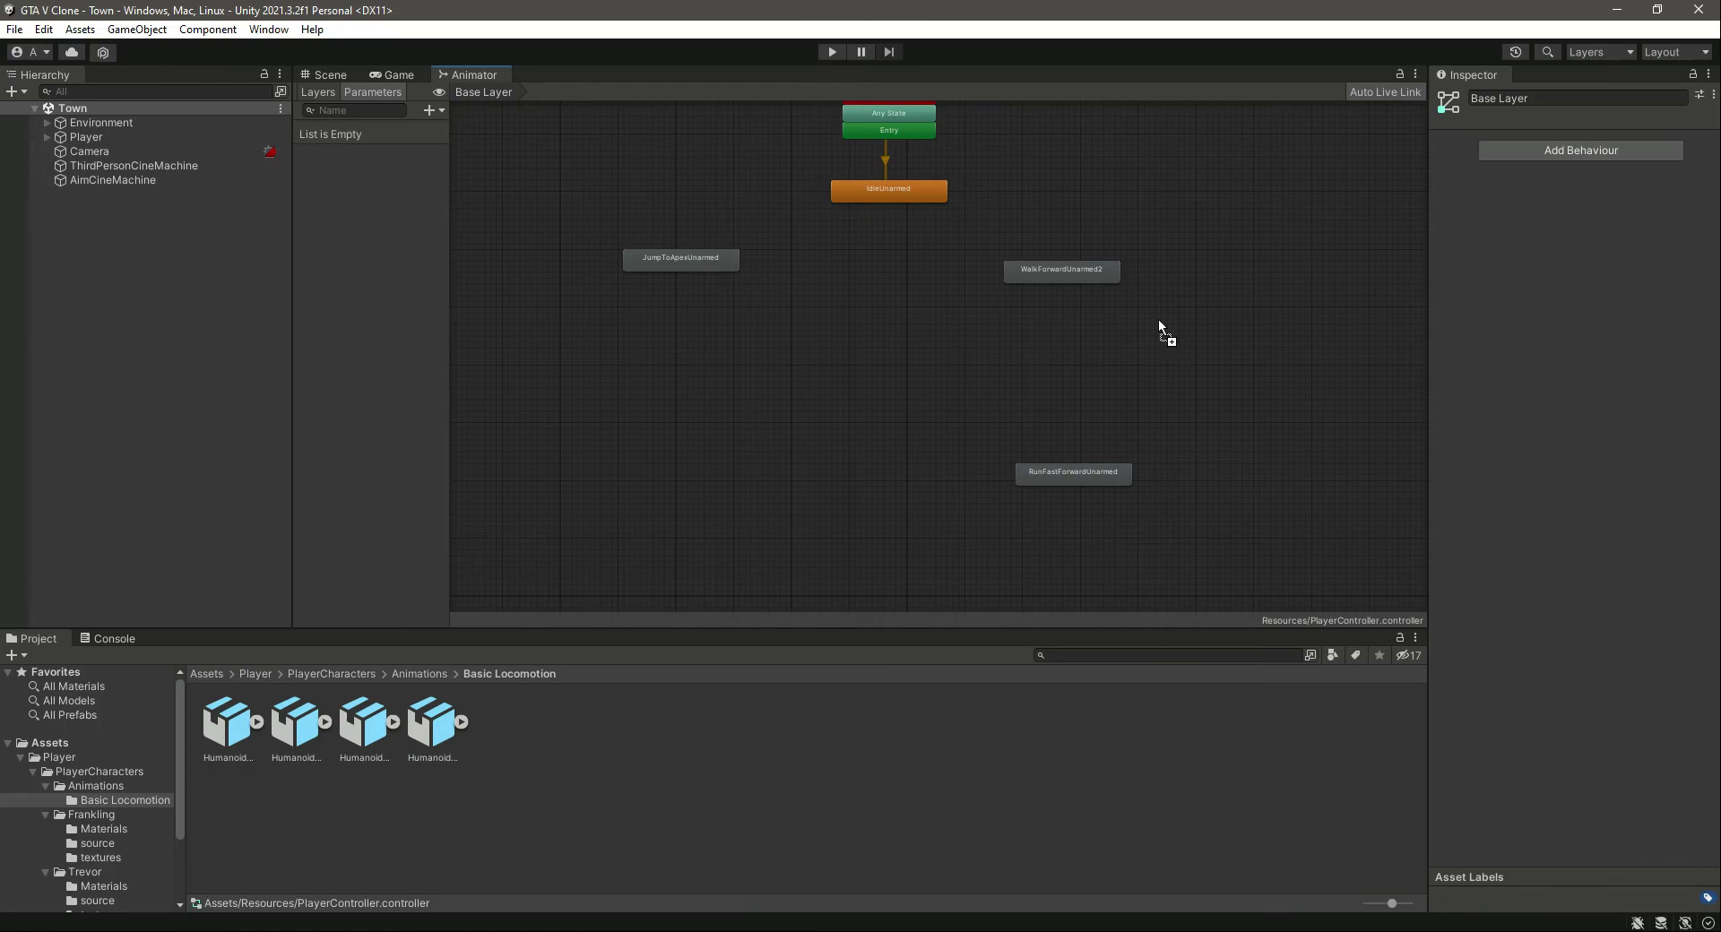
Collapse the Player folder and select the PlayerController asset in the Resources folder
{"action": "left_click", "coordinate": [20, 758]}
{"action": "left_click", "coordinate": [68, 785]}
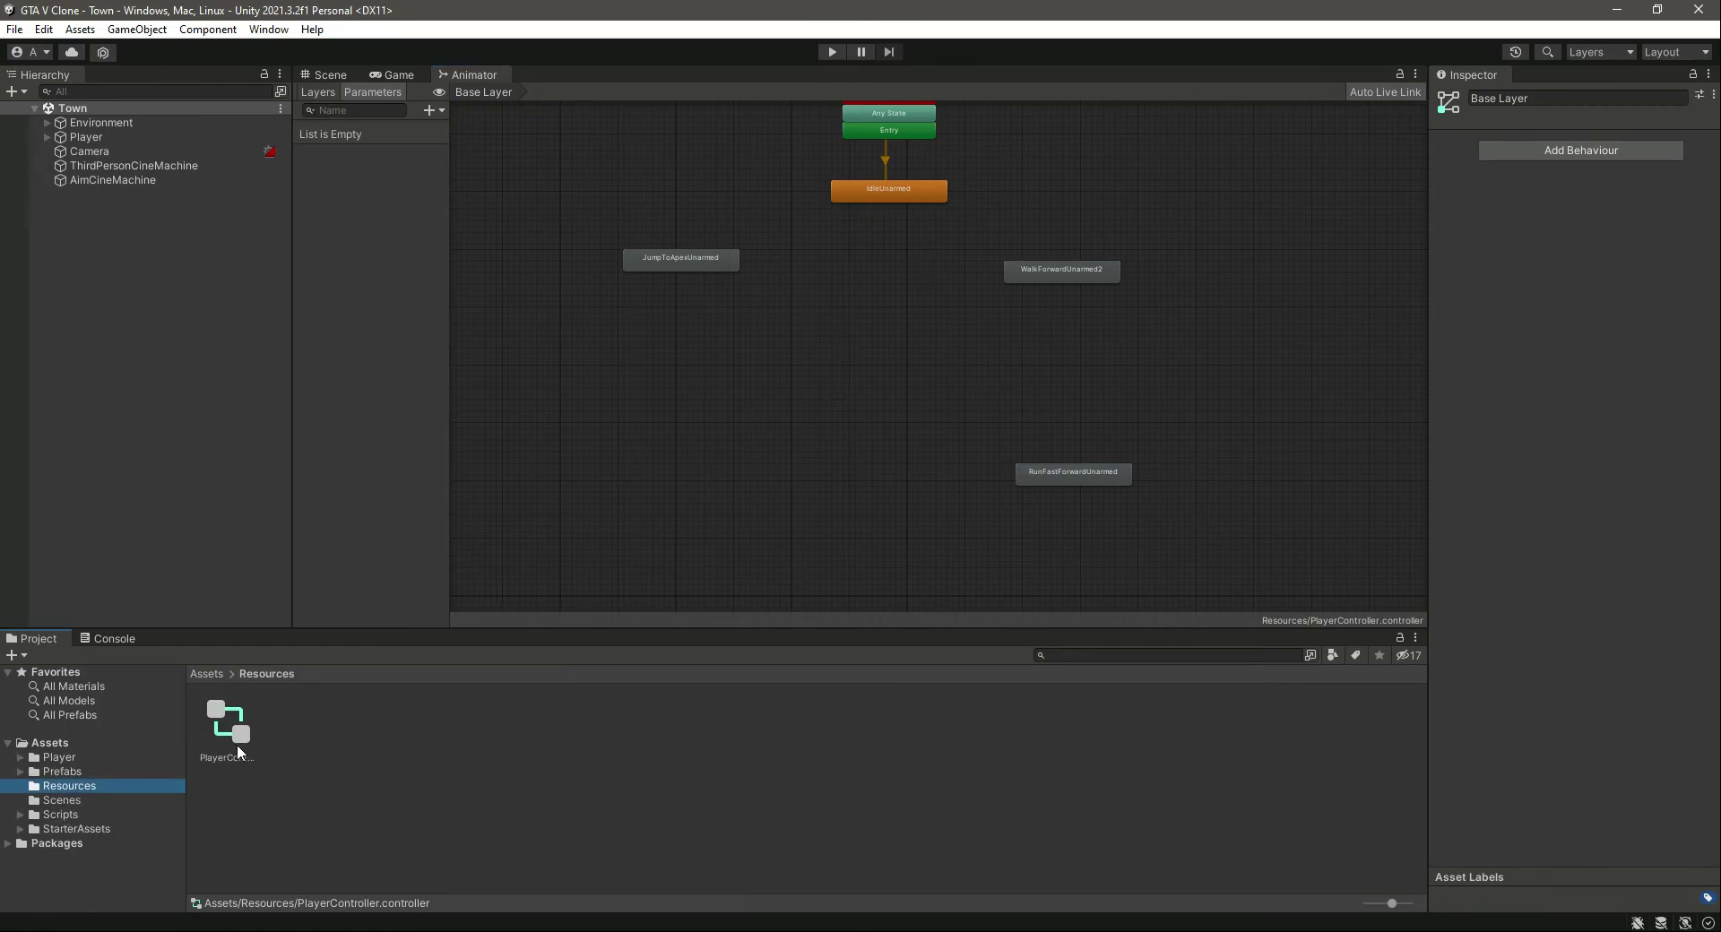
{"action": "left_click", "coordinate": [229, 733]}
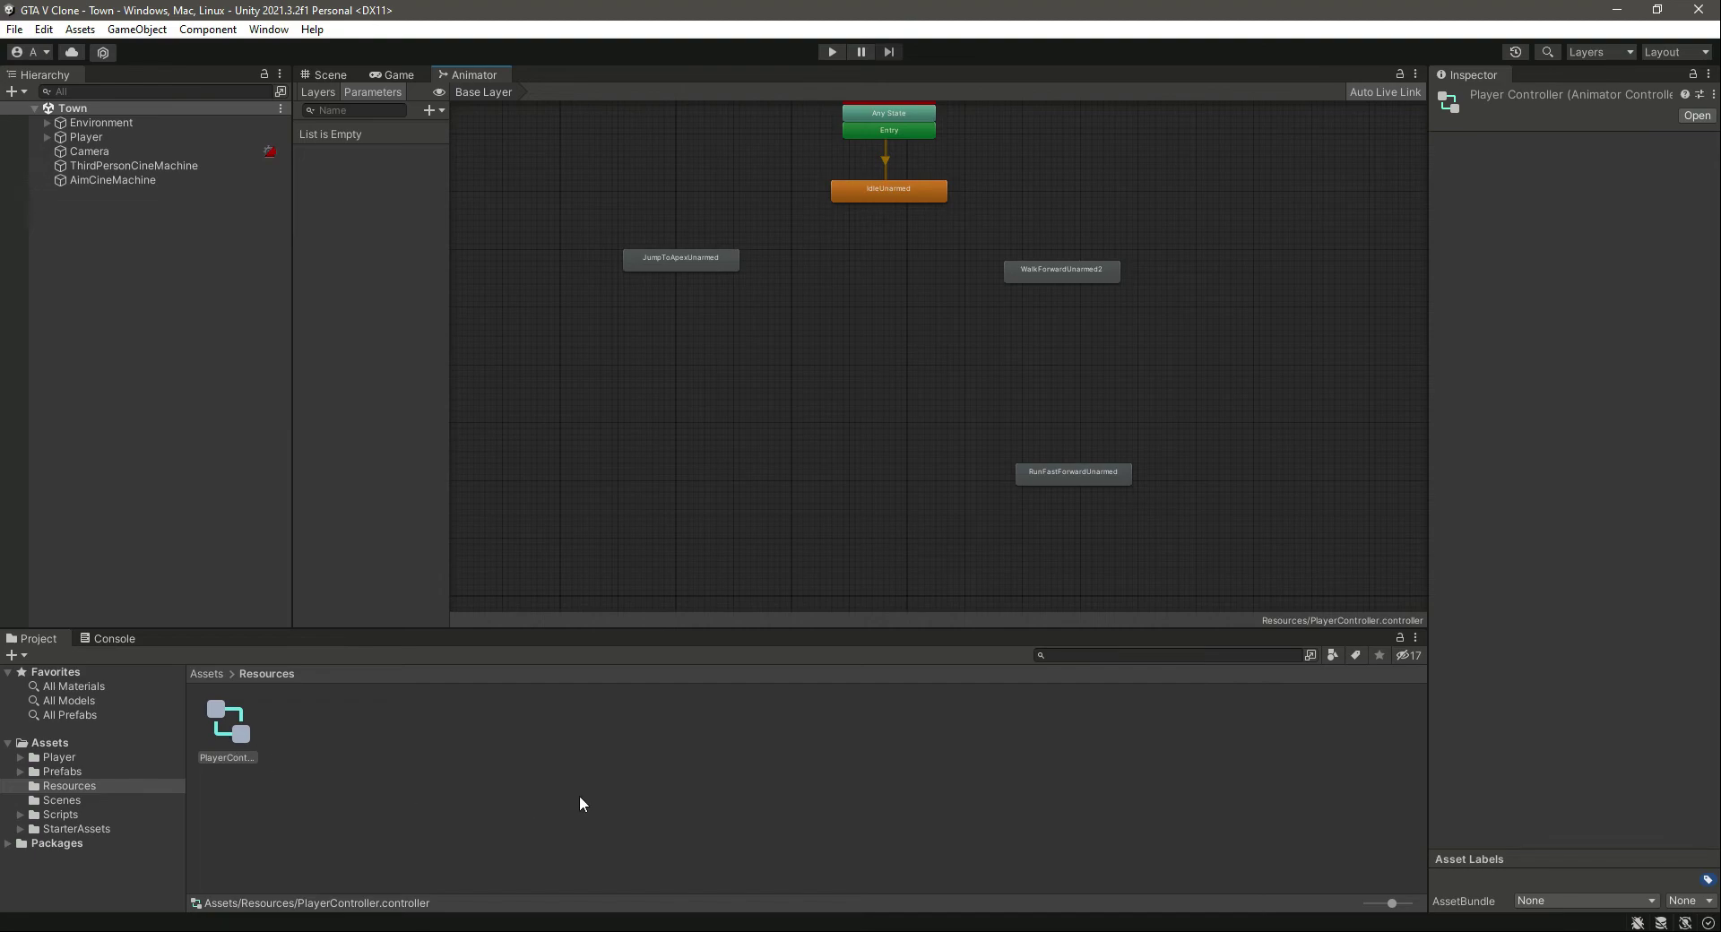